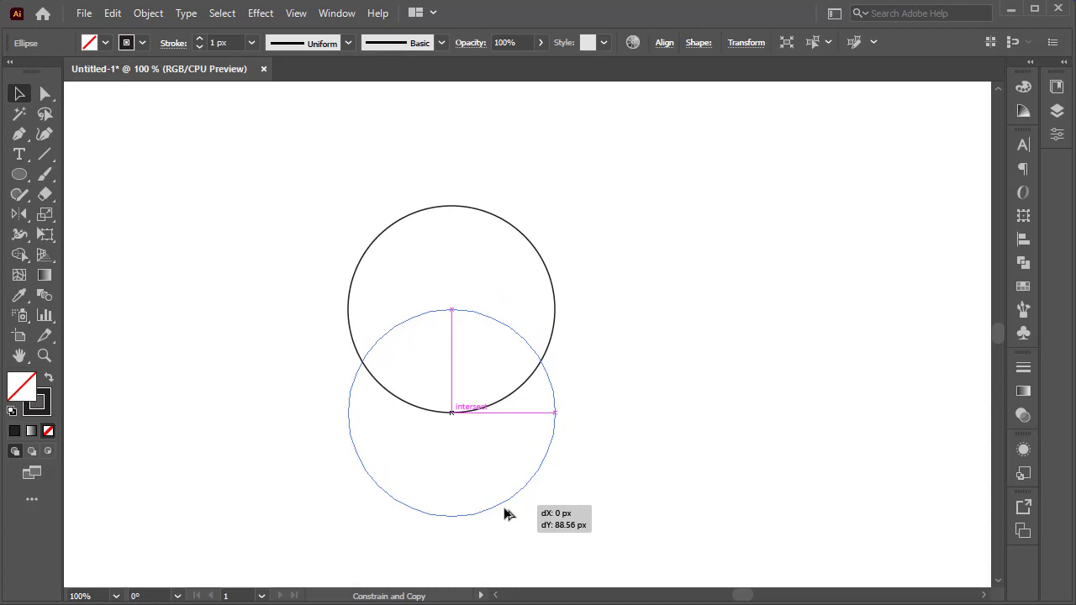
# Place a copy of the circle directly below the original so its top touches the original's centre.
pyautogui.moveTo(505, 509); pyautogui.dragTo(505, 509)
pyautogui.click(613, 377)
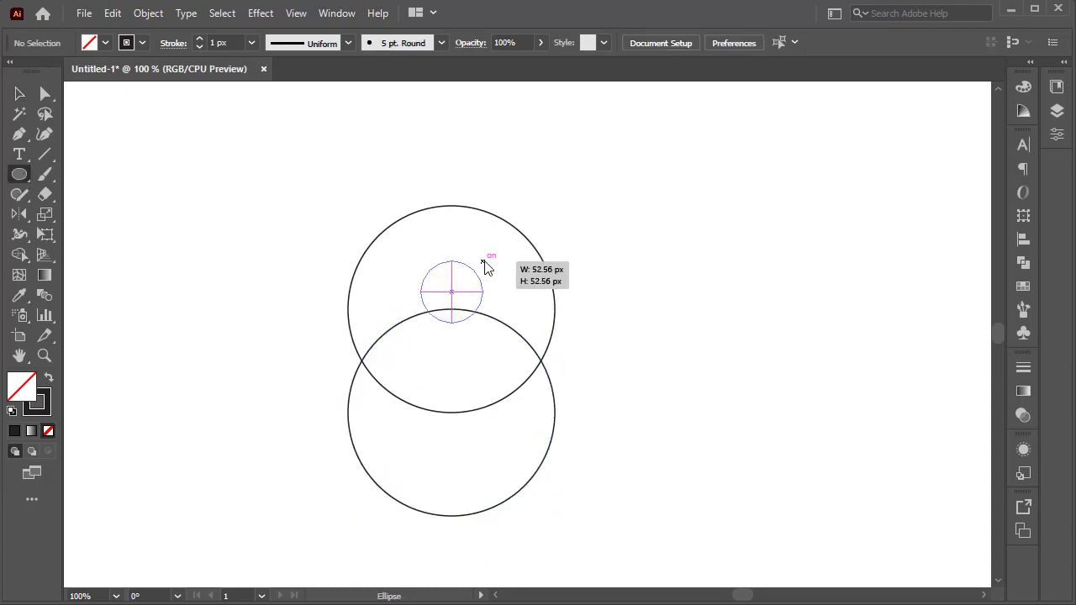
# Draw a small circle inside the upper circle and add a slightly larger concentric circle around it.
pyautogui.moveTo(485, 263)
pyautogui.mouseDown()
pyautogui.moveTo(505, 239)
pyautogui.moveTo(494, 249)
pyautogui.mouseUp()
pyautogui.click(113, 14)
pyautogui.click(139, 94)
pyautogui.click(108, 13)
pyautogui.click(168, 131)
pyautogui.click(224, 192)
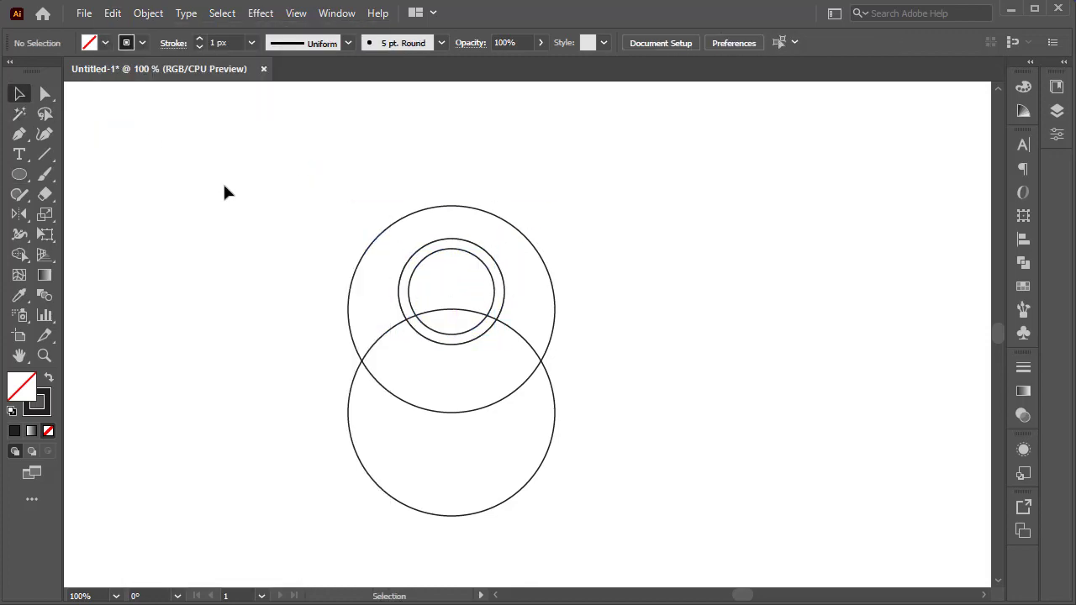
# Draw a horizontal line across the top of the circles and repeat copies of it downward at equal spacing.
pyautogui.scroll(-1, 225, 189)
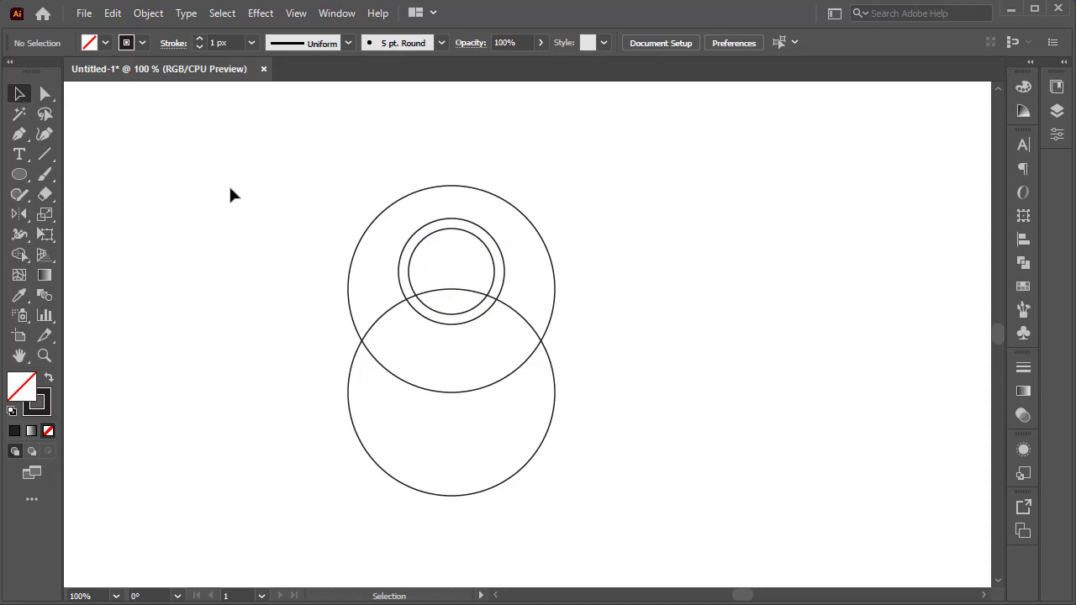
pyautogui.scroll(-1, 251, 187)
pyautogui.scroll(1, 251, 188)
pyautogui.moveTo(251, 187); pyautogui.dragTo(387, 383)
pyautogui.click(514, 333)
pyautogui.moveTo(150, 138); pyautogui.dragTo(814, 137)
pyautogui.press('v')
pyautogui.moveTo(418, 141); pyautogui.dragTo(380, 206)
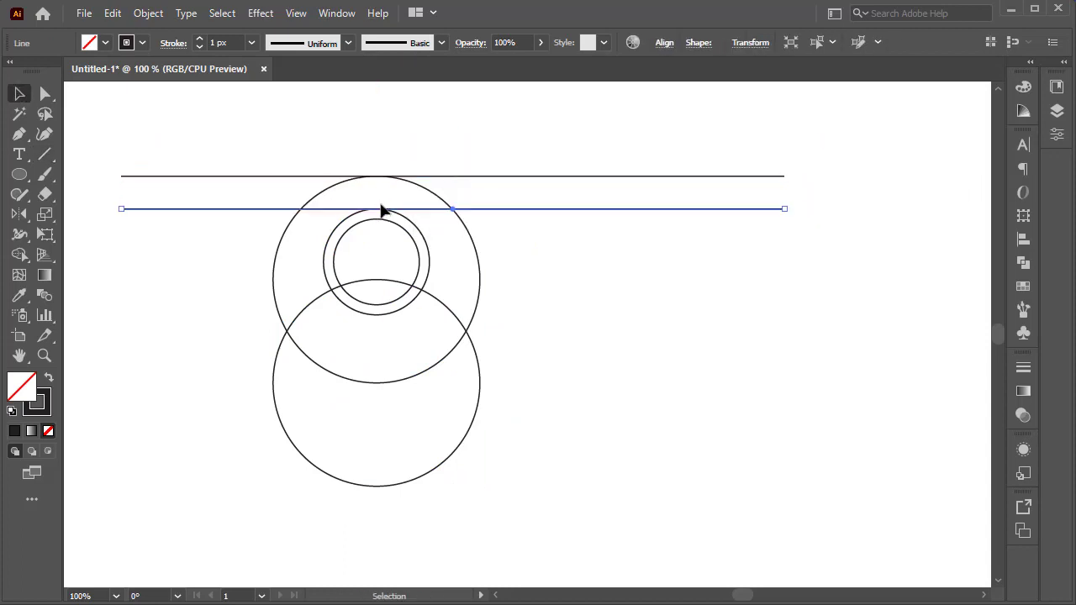
pyautogui.hotkey('ctrl', 'd')
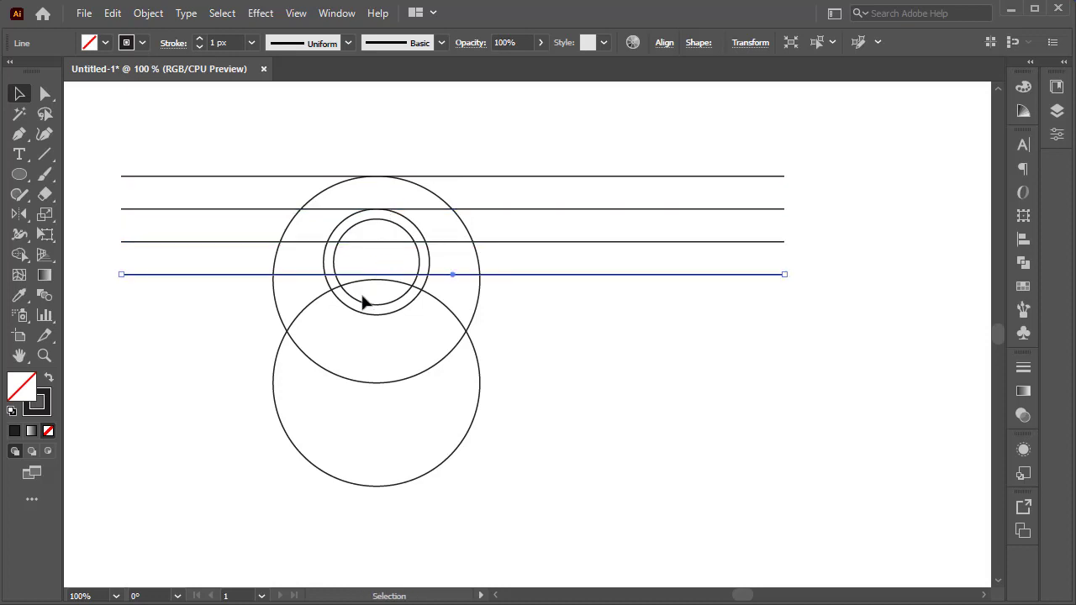
# Copy the lowest horizontal line a few pixels down so it sits at the lower circle's top.
pyautogui.keyDown('alt'); pyautogui.scroll(1, 363, 302); pyautogui.keyUp('alt')
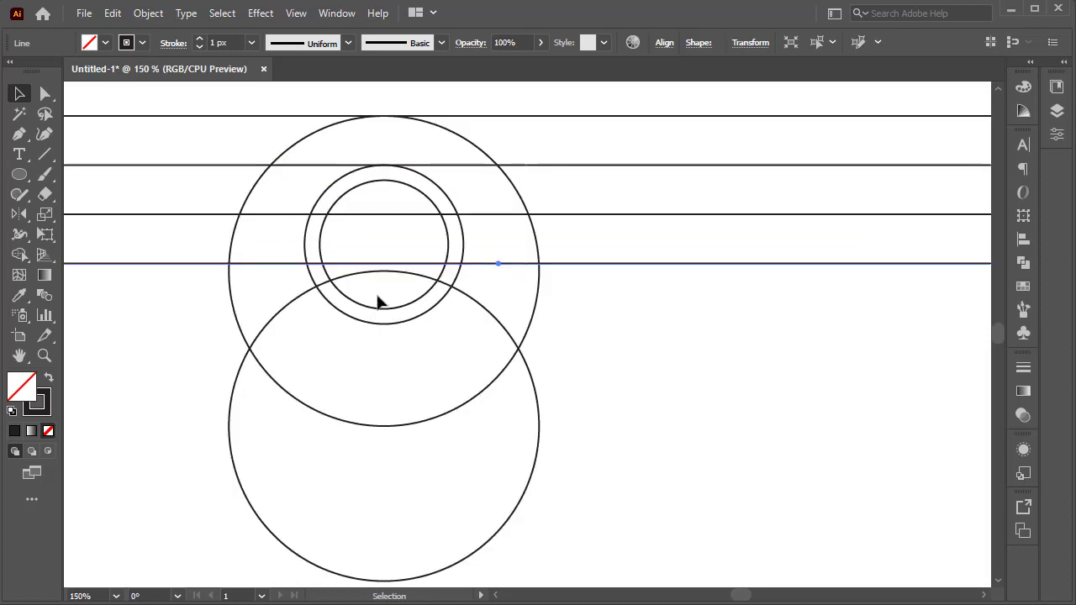
pyautogui.keyDown('alt'); pyautogui.moveTo(393, 268); pyautogui.dragTo(394, 270); pyautogui.keyUp('alt')
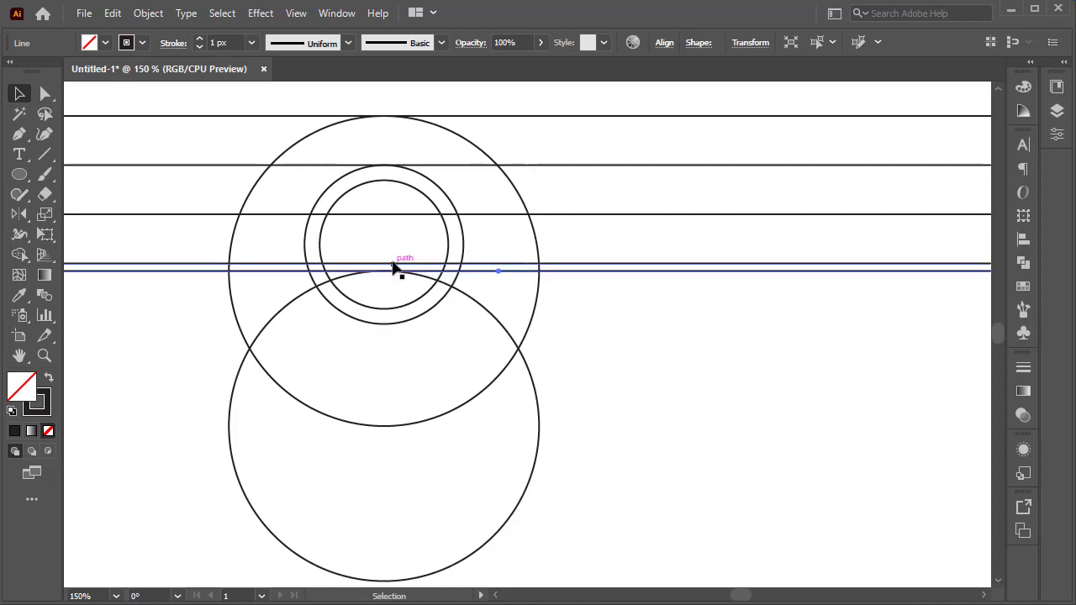
pyautogui.click(393, 232)
pyautogui.keyDown('alt'); pyautogui.scroll(-1, 392, 234); pyautogui.keyUp('alt')
# Draw a long vertical line down along the left side of the circles.
pyautogui.moveTo(630, 348); pyautogui.dragTo(675, 341)
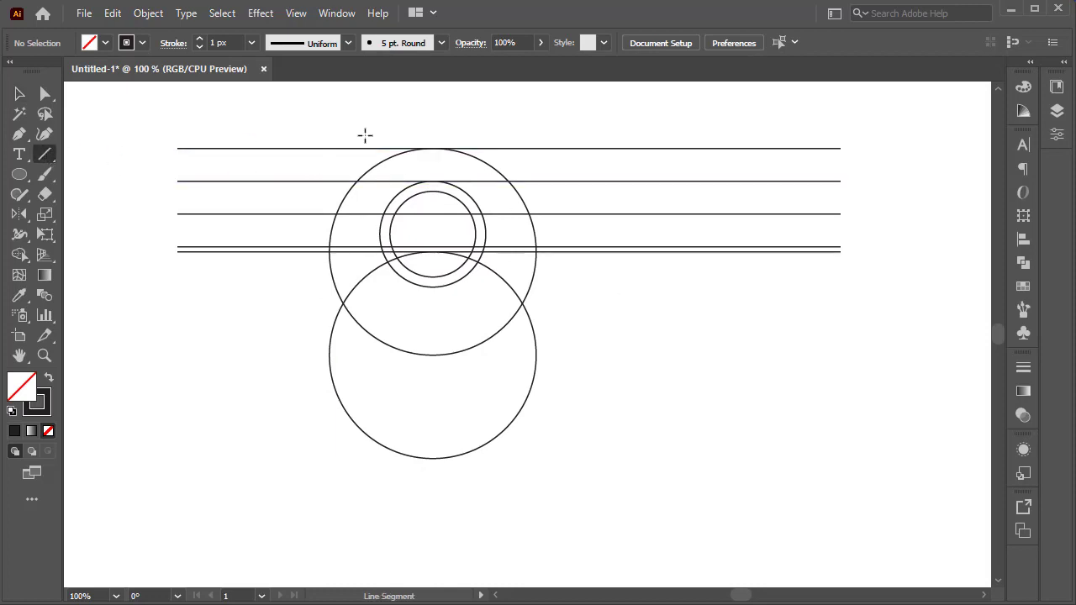
pyautogui.moveTo(348, 109)
pyautogui.keyDown('shift'); pyautogui.mouseDown()
pyautogui.moveTo(344, 324)
pyautogui.moveTo(312, 564)
pyautogui.moveTo(348, 561)
pyautogui.mouseUp(); pyautogui.keyUp('shift')
pyautogui.keyDown('alt'); pyautogui.scroll(-1, 394, 449); pyautogui.keyUp('alt')
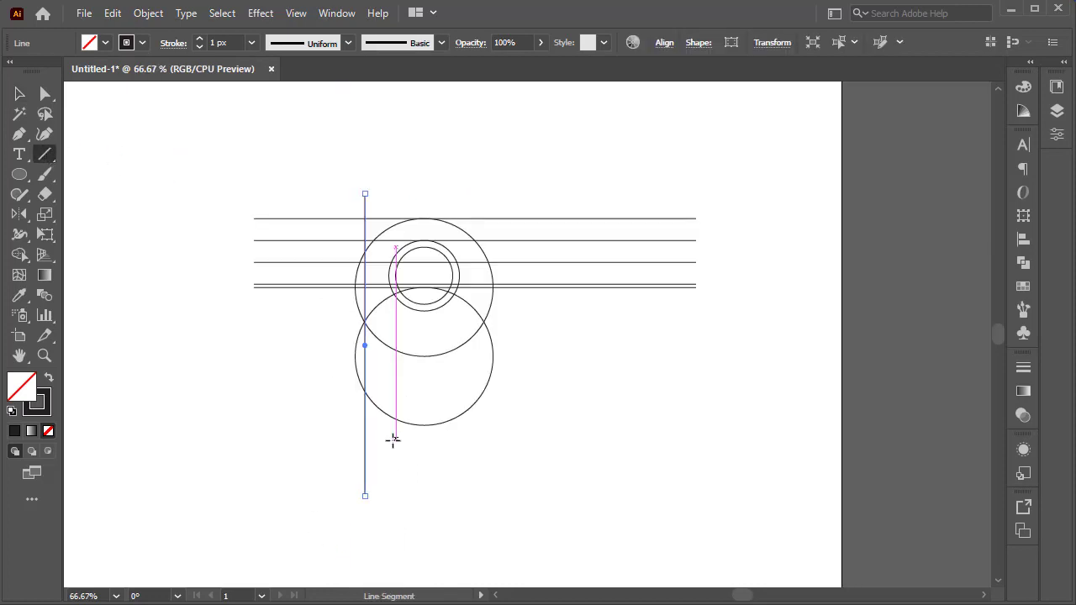
pyautogui.scroll(-1, 393, 440)
# Extend the vertical line downward and copy it to the left of the circles.
pyautogui.press('v')
pyautogui.keyDown('alt'); pyautogui.moveTo(364, 456); pyautogui.dragTo(365, 559); pyautogui.keyUp('alt')
pyautogui.scroll(-1, 405, 440)
pyautogui.moveTo(364, 266); pyautogui.dragTo(315, 257)
pyautogui.scroll(1, 375, 278)
pyautogui.keyDown('alt'); pyautogui.scroll(1, 375, 278); pyautogui.keyUp('alt')
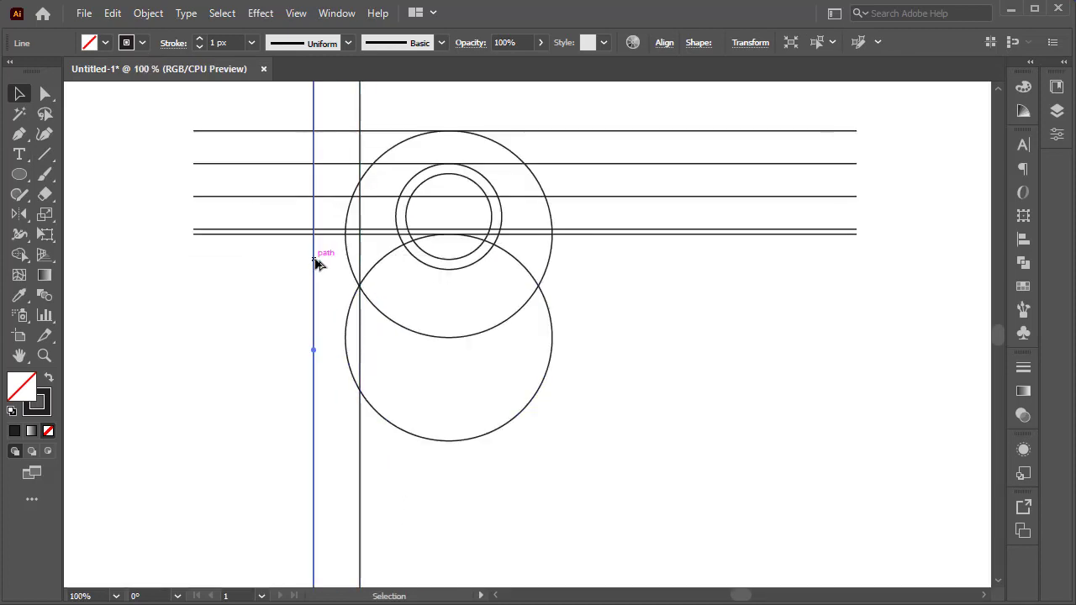
# Copy vertical lines onto the edges and centres of the circles across the drawing.
pyautogui.click(336, 227)
pyautogui.click(360, 210)
pyautogui.keyDown('alt'); pyautogui.keyDown('shift'); pyautogui.moveTo(361, 211); pyautogui.dragTo(569, 185); pyautogui.keyUp('shift'); pyautogui.keyUp('alt')
pyautogui.moveTo(563, 100); pyautogui.dragTo(491, 110)
pyautogui.keyDown('alt'); pyautogui.keyDown('shift'); pyautogui.moveTo(552, 115); pyautogui.dragTo(584, 204); pyautogui.keyUp('shift'); pyautogui.keyUp('alt')
pyautogui.click(666, 99)
pyautogui.scroll(-4, 434, 250)
# Select all the artwork and shift it upward on the artboard.
pyautogui.keyDown('alt'); pyautogui.scroll(-2, 434, 251); pyautogui.keyUp('alt')
pyautogui.scroll(5, 559, 290)
pyautogui.hotkey('ctrl', 'a')
pyautogui.moveTo(483, 266); pyautogui.dragTo(487, 207)
pyautogui.click(531, 269)
pyautogui.keyDown('alt'); pyautogui.scroll(2, 490, 279); pyautogui.keyUp('alt')
# Extend the vertical lines downward well below the circles.
pyautogui.scroll(-2, 538, 340)
pyautogui.moveTo(586, 401); pyautogui.dragTo(323, 370)
pyautogui.scroll(-3, 437, 399)
pyautogui.keyDown('shift'); pyautogui.moveTo(444, 394); pyautogui.dragTo(439, 583); pyautogui.keyUp('shift')
pyautogui.scroll(1, 504, 471)
# Draw a horizontal line across the vertical lines below the circles.
pyautogui.click(580, 370)
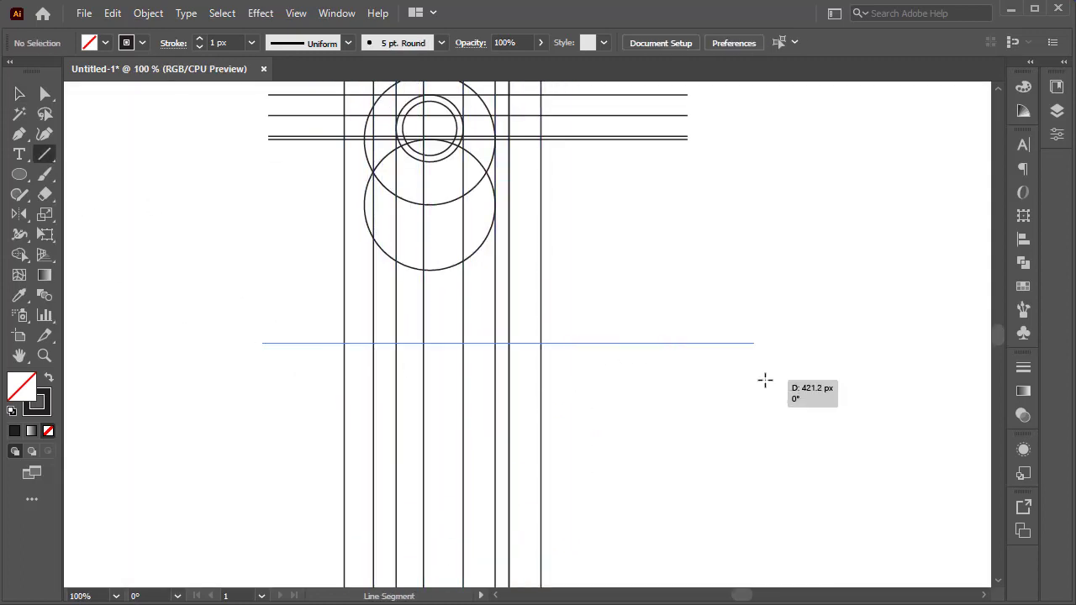
pyautogui.keyDown('shift'); pyautogui.moveTo(765, 379); pyautogui.dragTo(770, 380); pyautogui.keyUp('shift')
pyautogui.click(20, 94)
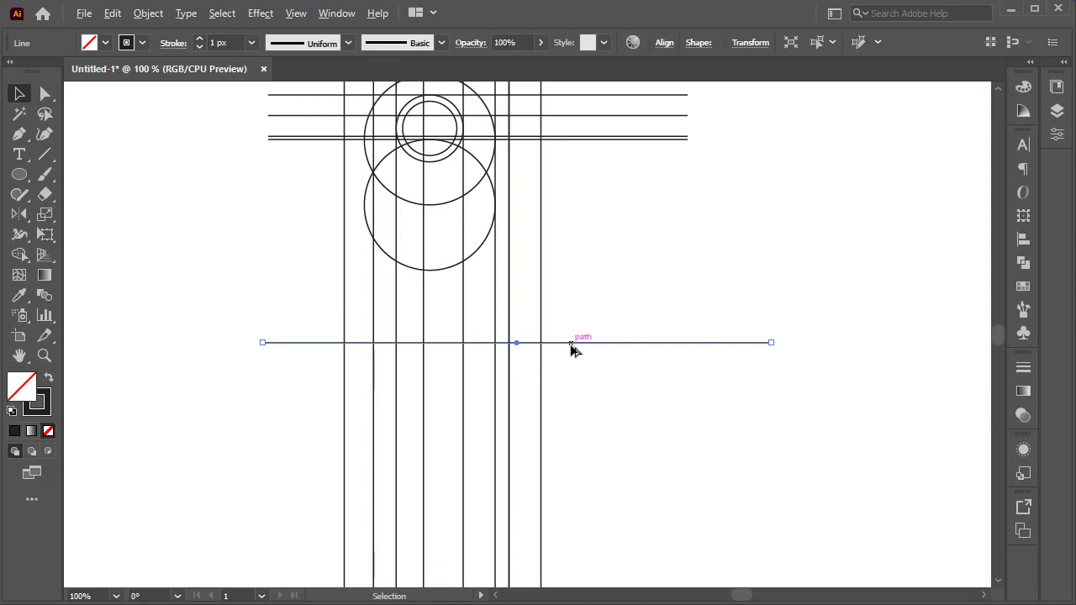
# Copy the lower horizontal line downward several times and select the resulting group of horizontal lines.
pyautogui.keyDown('alt'); pyautogui.keyDown('shift'); pyautogui.moveTo(585, 343); pyautogui.dragTo(583, 396); pyautogui.keyUp('shift'); pyautogui.keyUp('alt')
pyautogui.click(629, 319)
pyautogui.moveTo(630, 319); pyautogui.dragTo(595, 419)
pyautogui.click(681, 288)
pyautogui.moveTo(681, 288); pyautogui.dragTo(632, 454)
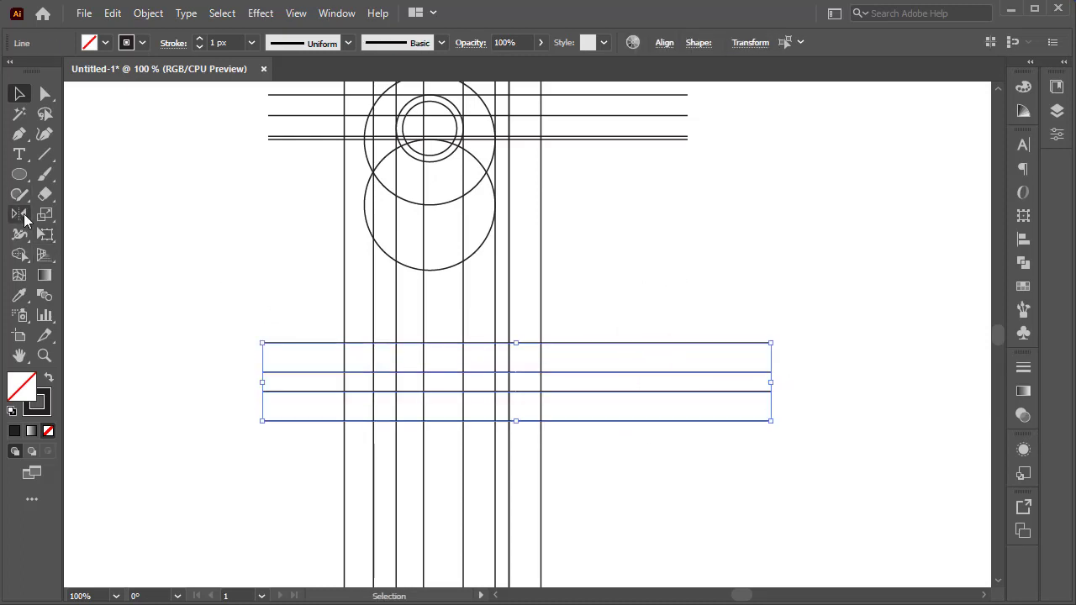
# Rotate the selected horizontal lines by 40°.
pyautogui.moveTo(24, 219); pyautogui.dragTo(84, 214)
pyautogui.keyDown('alt'); pyautogui.click(491, 392); pyautogui.keyUp('alt')
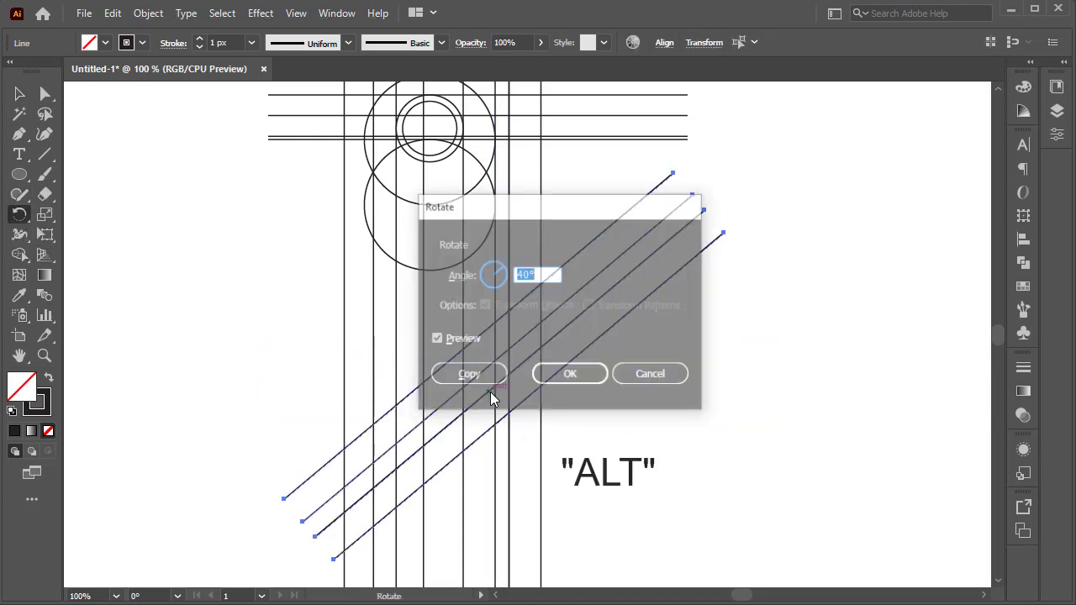
pyautogui.press('Return')
pyautogui.press('v')
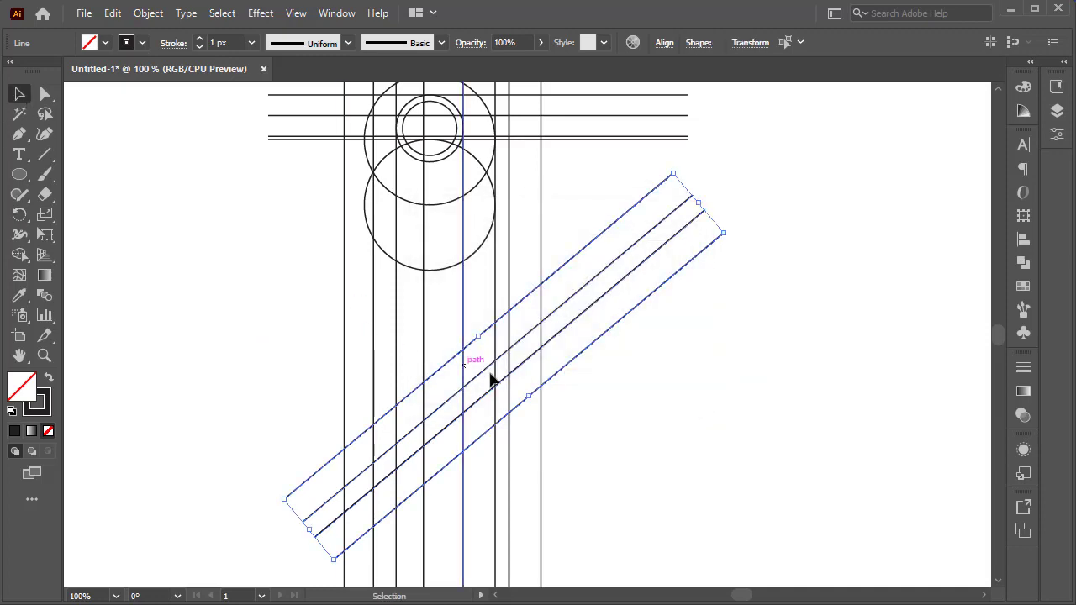
# Move the diagonal lines up so they cross the lower circle.
pyautogui.moveTo(516, 409); pyautogui.dragTo(468, 325)
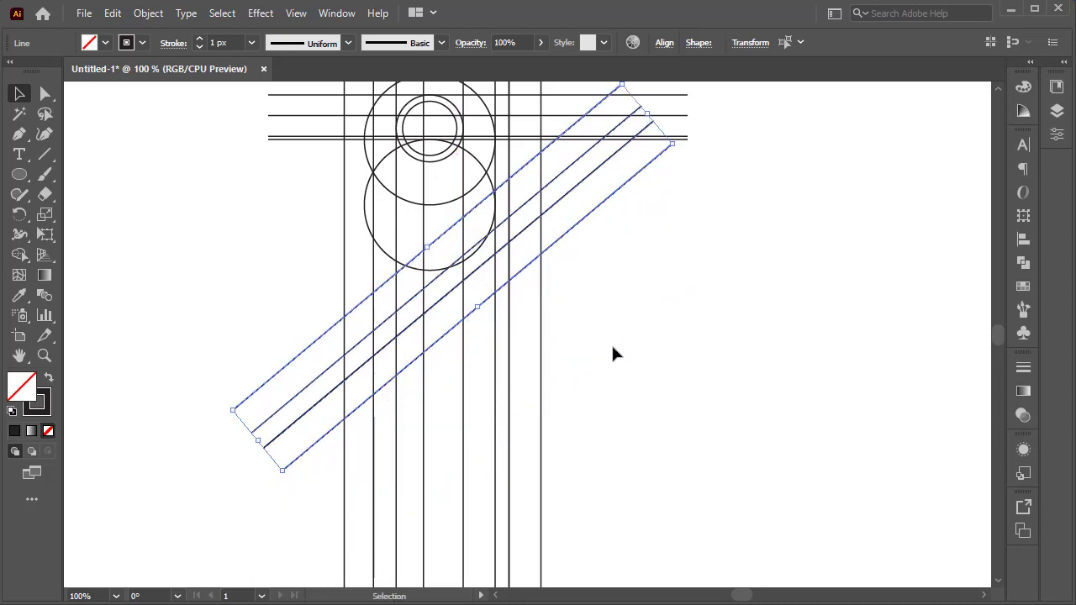
pyautogui.click(625, 348)
pyautogui.scroll(-2, 614, 360)
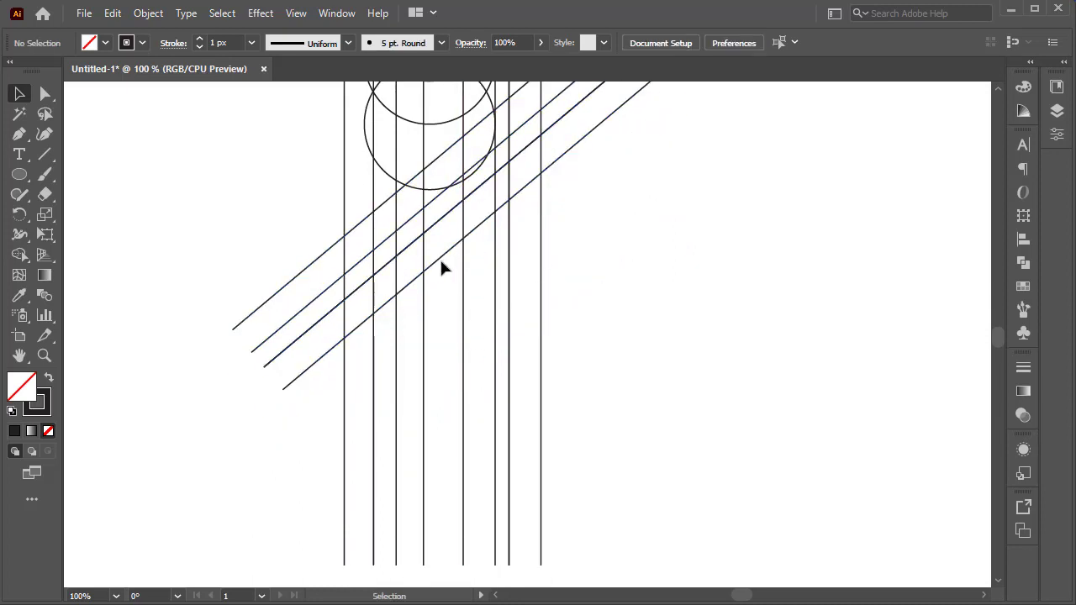
# Copy the lowest diagonal line downward and reflect it to form a crossing diagonal.
pyautogui.moveTo(439, 255); pyautogui.dragTo(447, 416)
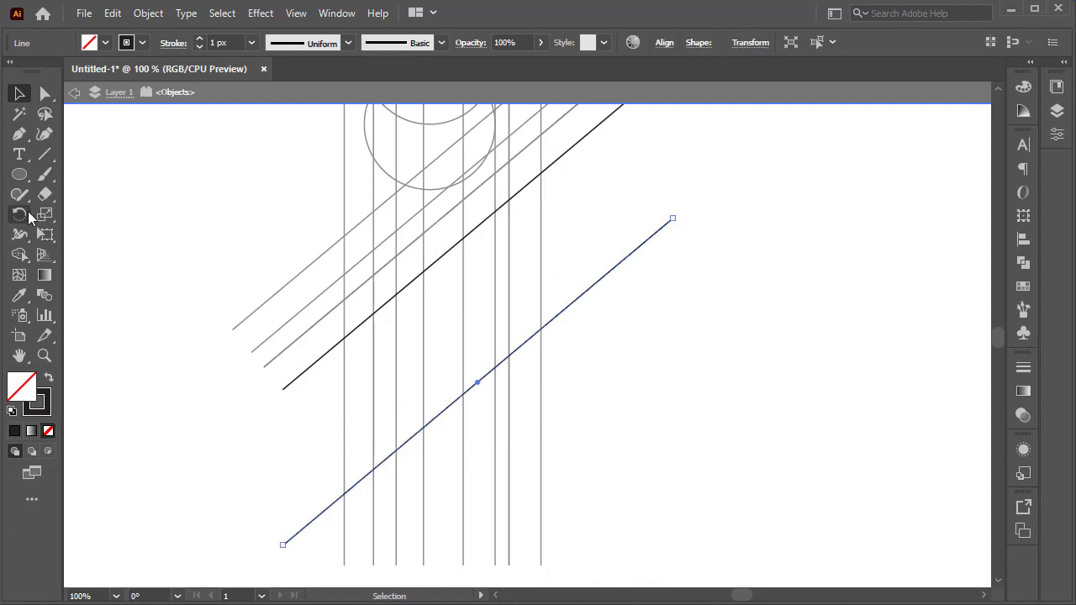
pyautogui.moveTo(19, 214); pyautogui.dragTo(93, 234)
pyautogui.keyDown('alt'); pyautogui.click(442, 412); pyautogui.keyUp('alt')
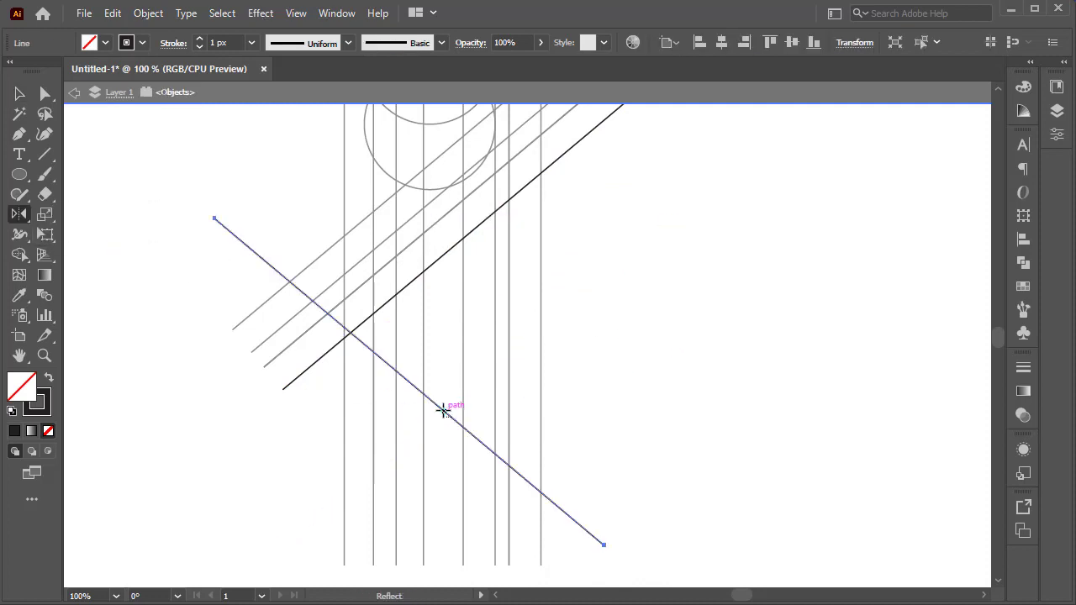
pyautogui.click(435, 442)
# Move the crossed pair of diagonals down below the vertical lines.
pyautogui.click(19, 93)
pyautogui.doubleClick(757, 404)
pyautogui.moveTo(444, 412); pyautogui.dragTo(446, 531)
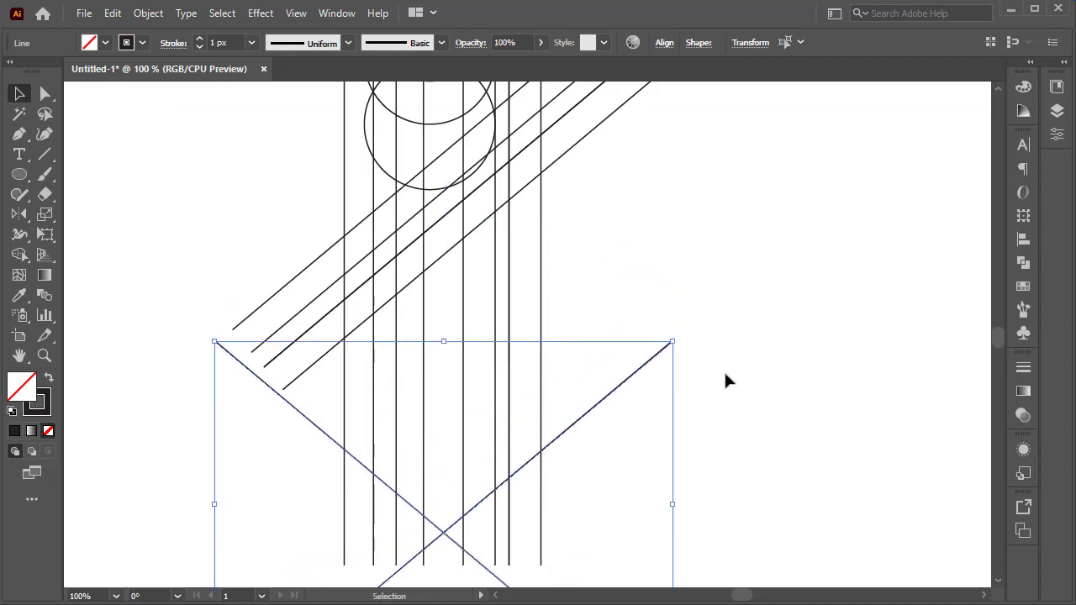
pyautogui.click(732, 361)
pyautogui.scroll(3, 732, 364)
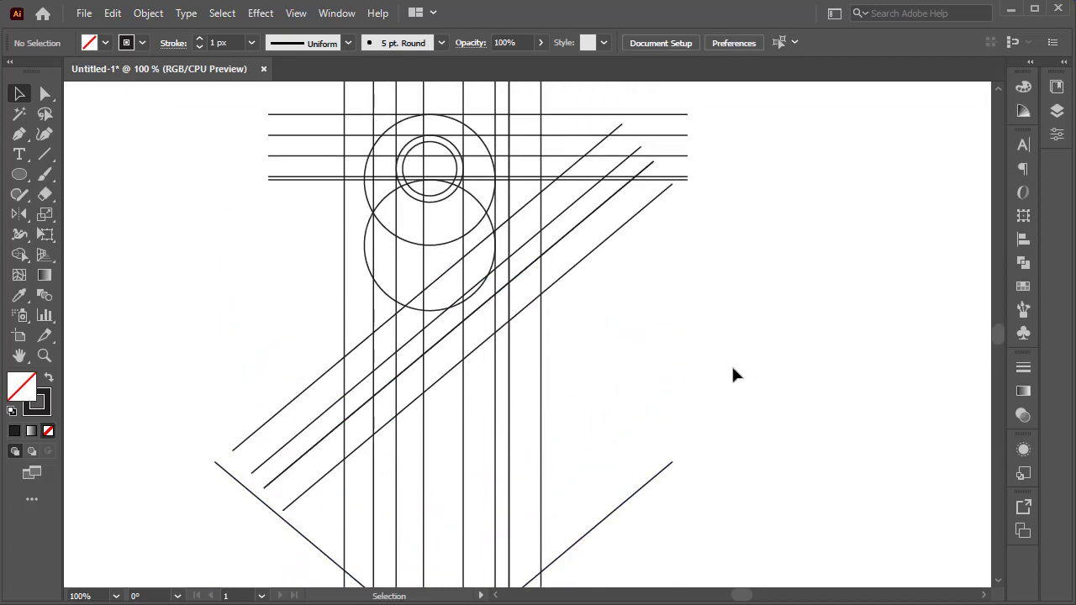
pyautogui.scroll(2, 731, 375)
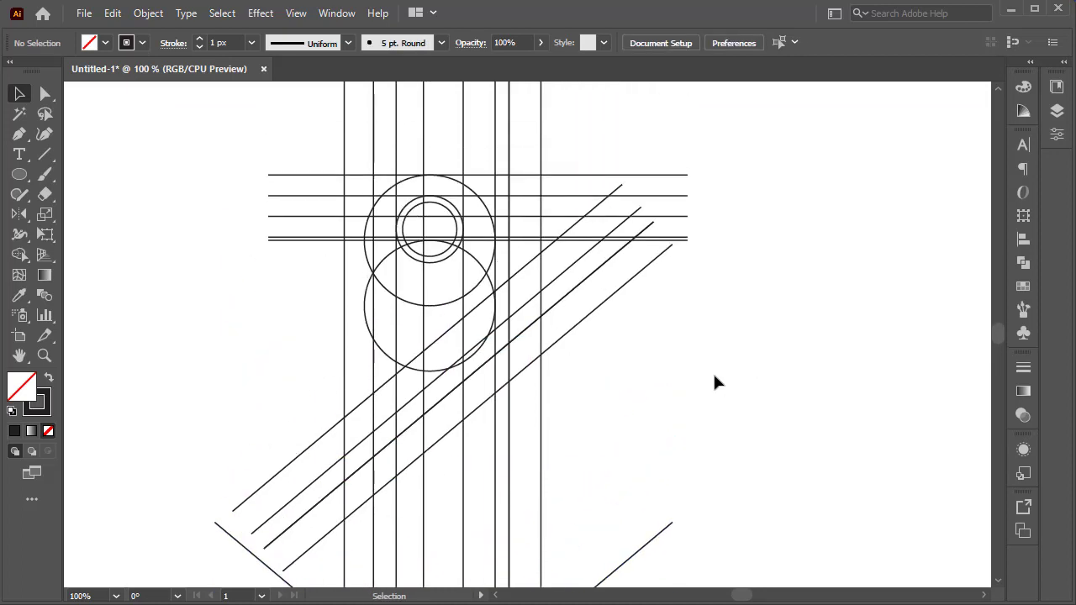
# Draw a small circle near the upper-left grid intersection.
pyautogui.click(25, 178)
pyautogui.scroll(3, 394, 190)
pyautogui.moveTo(353, 166); pyautogui.dragTo(400, 212)
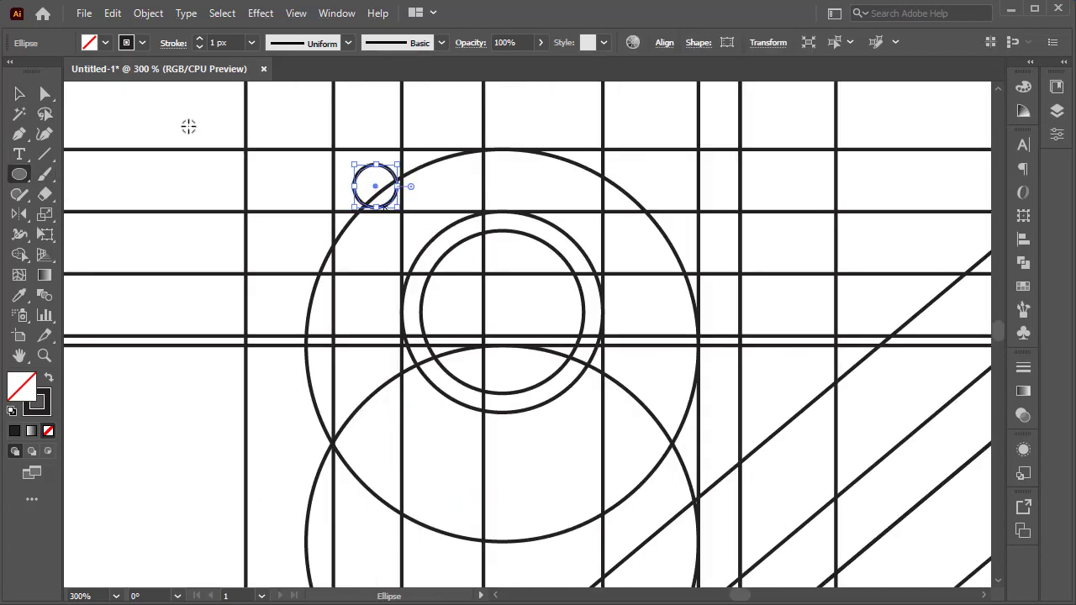
pyautogui.press('v')
# Position the small circle tangent to the top horizontal line and a vertical line, checking in outline view.
pyautogui.scroll(5, 391, 156)
pyautogui.click(296, 13)
pyautogui.click(548, 26)
pyautogui.scroll(1, 391, 312)
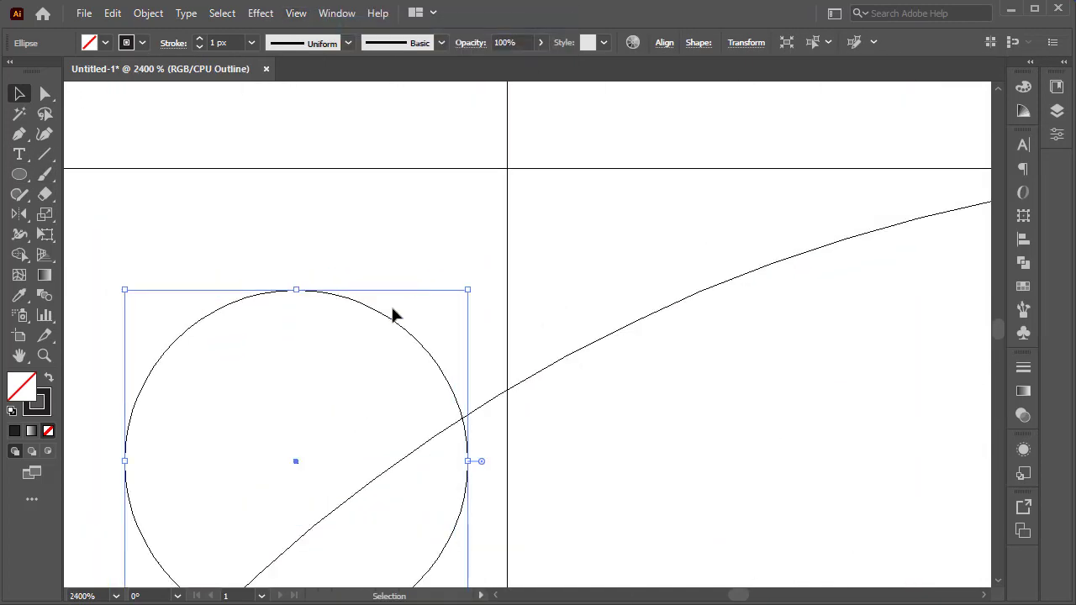
pyautogui.moveTo(392, 311); pyautogui.dragTo(425, 187)
pyautogui.click(567, 273)
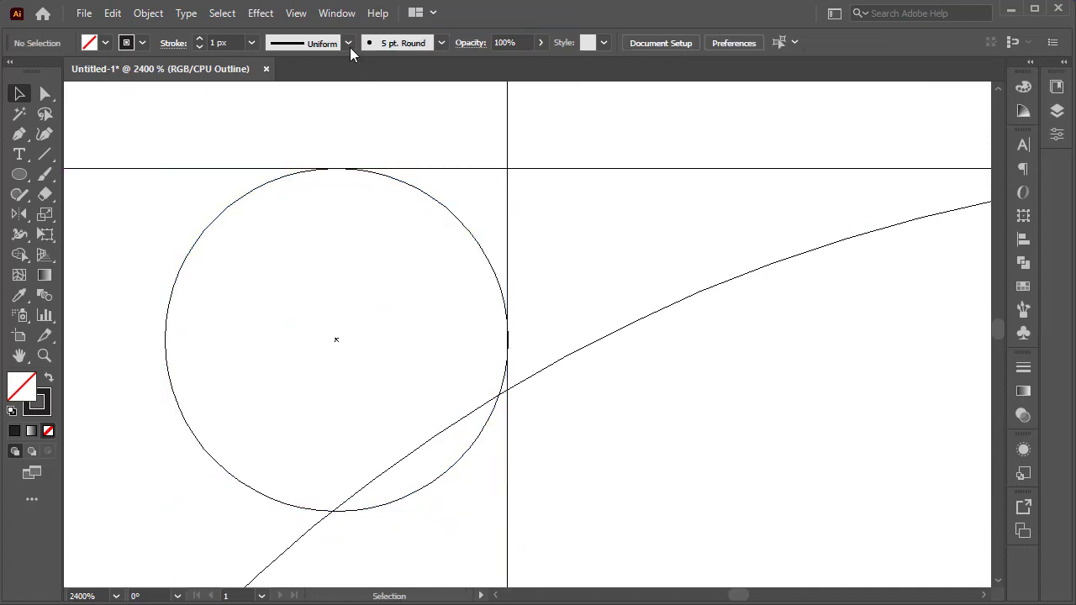
pyautogui.hotkey('ctrl', 'y')
pyautogui.scroll(-5, 571, 336)
pyautogui.scroll(1, 579, 410)
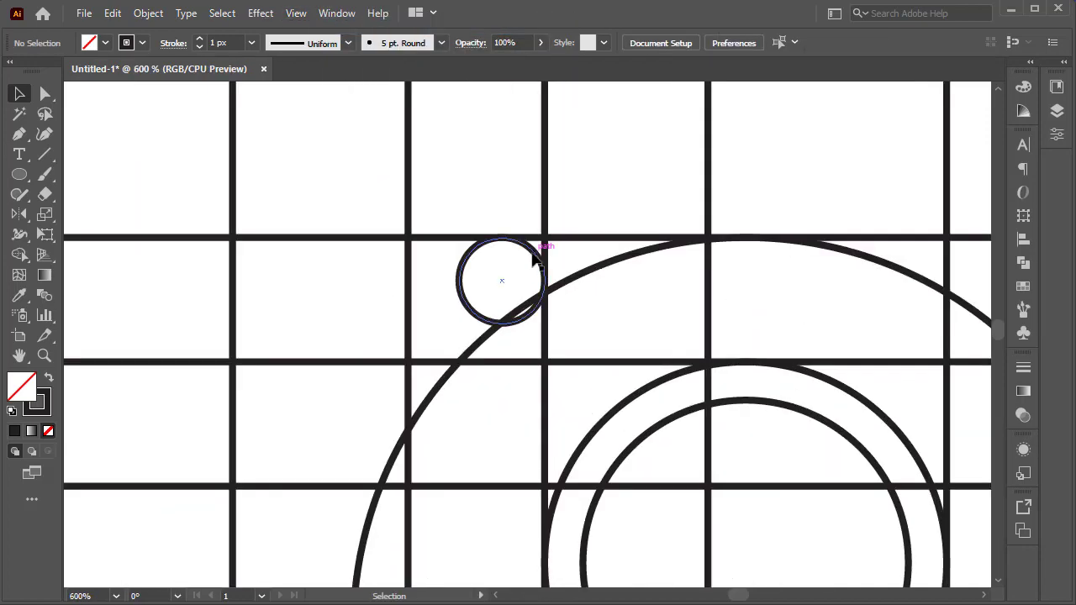
# Draw a second small circle and place it against a horizontal line left of the circles.
pyautogui.press('l')
pyautogui.moveTo(160, 397); pyautogui.dragTo(216, 422)
pyautogui.scroll(-3, 201, 442)
pyautogui.scroll(2, 322, 379)
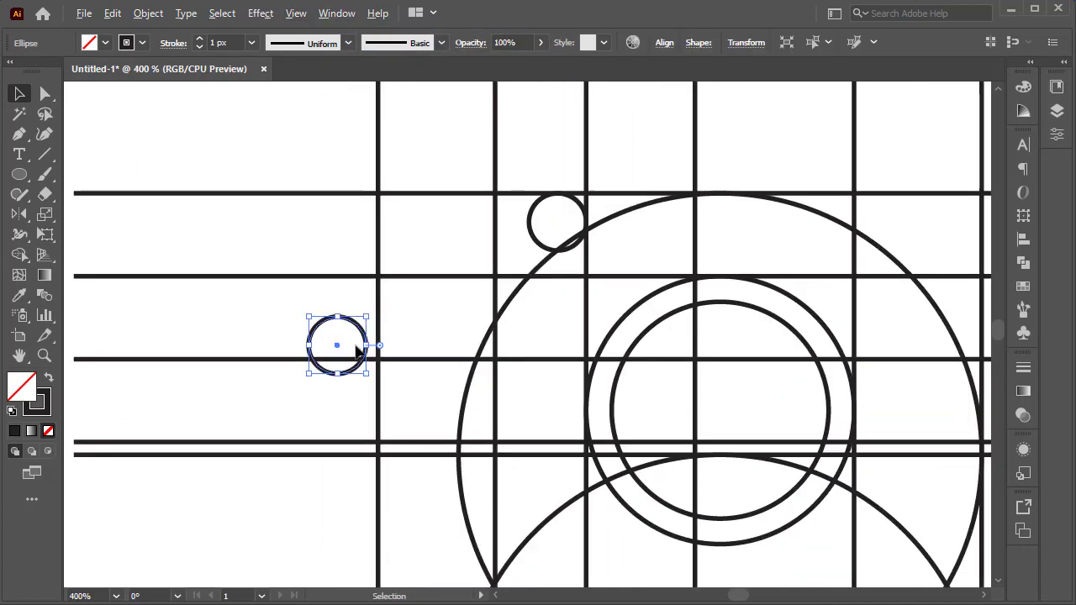
pyautogui.moveTo(357, 351); pyautogui.dragTo(371, 391)
pyautogui.click(404, 395)
pyautogui.scroll(-2, 405, 398)
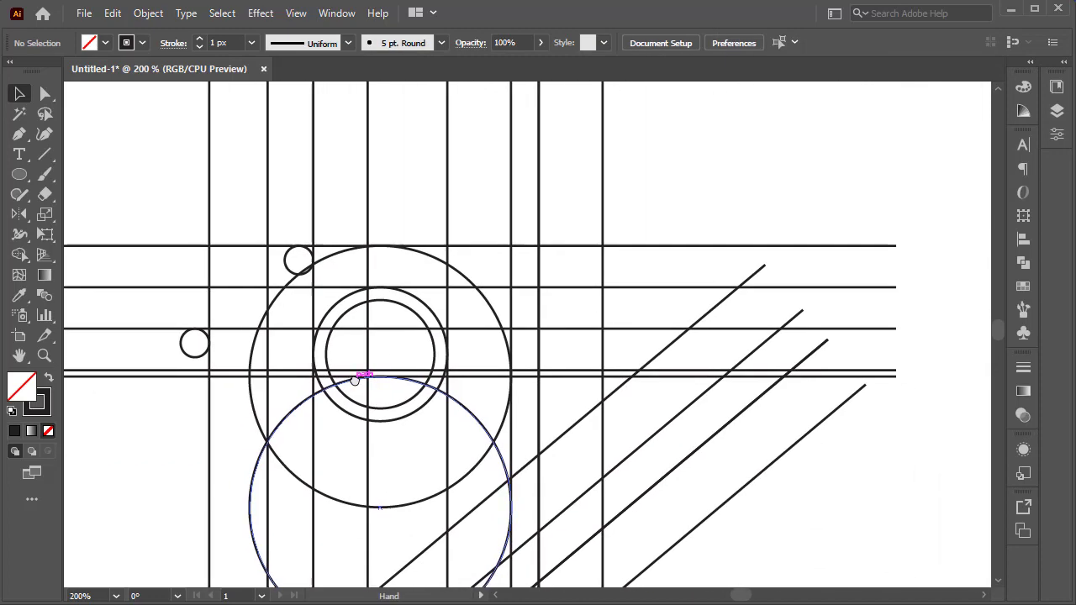
# Copy a small circle down toward the diagonal lines.
pyautogui.scroll(-1, 357, 380)
pyautogui.scroll(-3, 373, 444)
pyautogui.scroll(2, 238, 172)
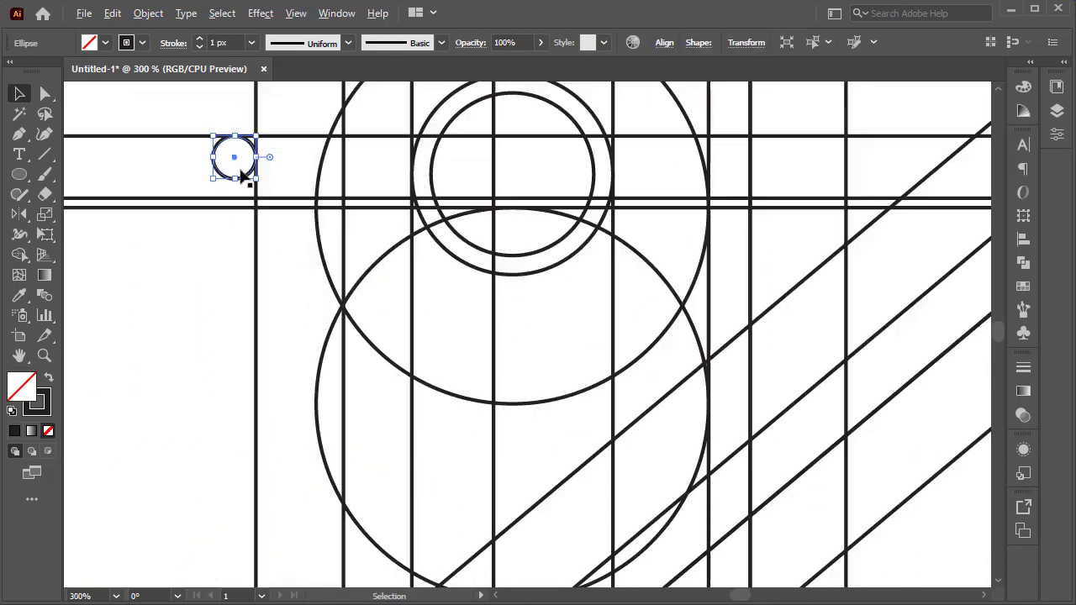
pyautogui.scroll(1, 235, 164)
pyautogui.click(233, 156)
pyautogui.moveTo(233, 156); pyautogui.dragTo(215, 524)
pyautogui.scroll(-3, 311, 497)
pyautogui.scroll(-1, 310, 490)
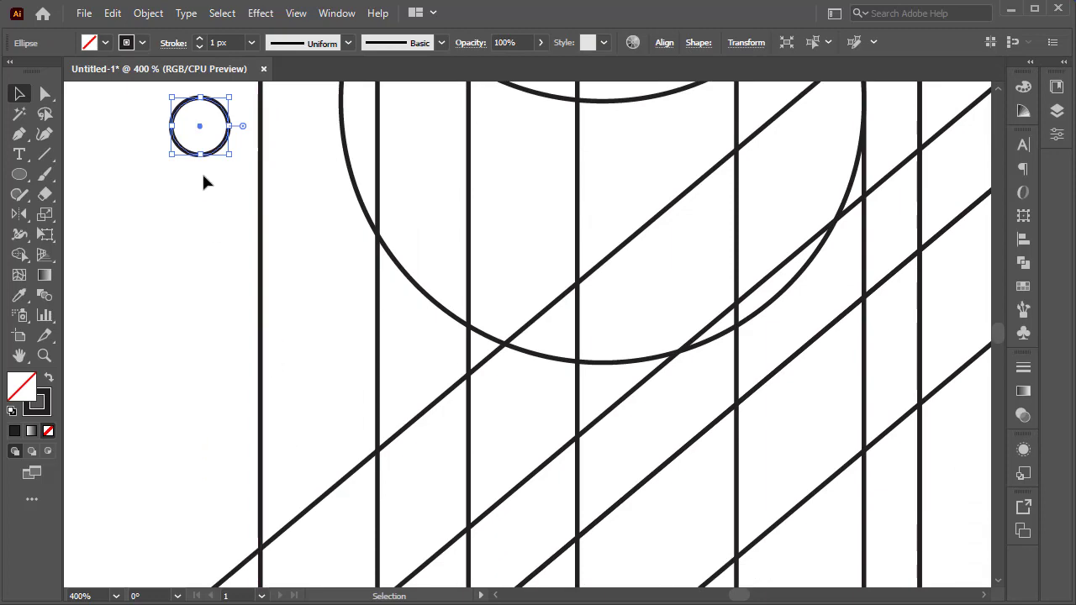
# Position the copied circle tangent to a diagonal and a vertical line, checking in outline view.
pyautogui.moveTo(214, 150); pyautogui.dragTo(311, 501)
pyautogui.moveTo(326, 416); pyautogui.dragTo(276, 169)
pyautogui.scroll(1, 245, 252)
pyautogui.moveTo(246, 258); pyautogui.dragTo(281, 382)
pyautogui.scroll(3, 154, 350)
pyautogui.hotkey('ctrl', 'y')
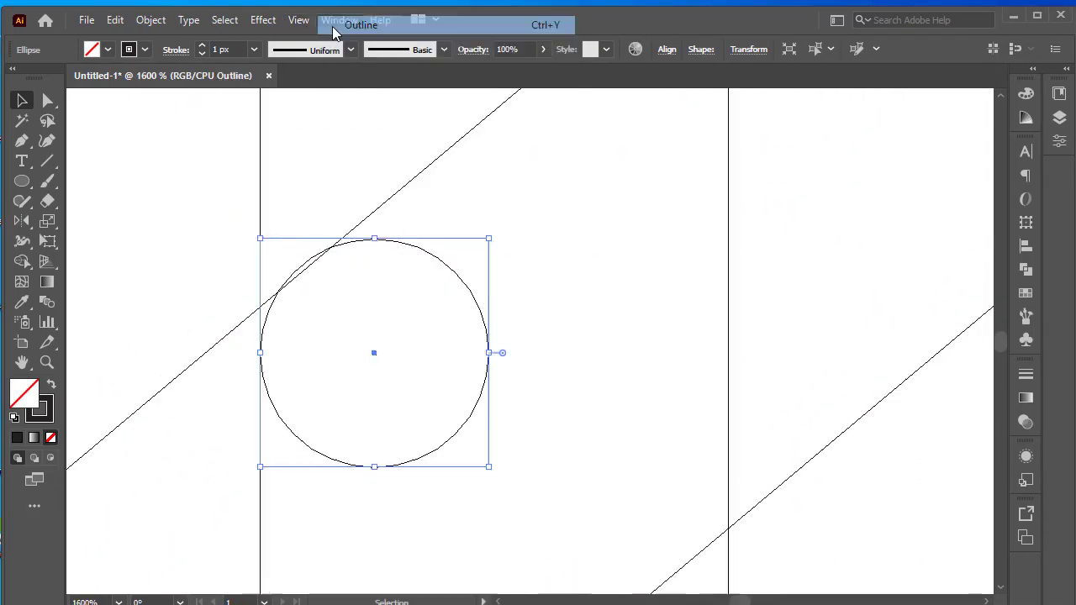
pyautogui.scroll(2, 414, 344)
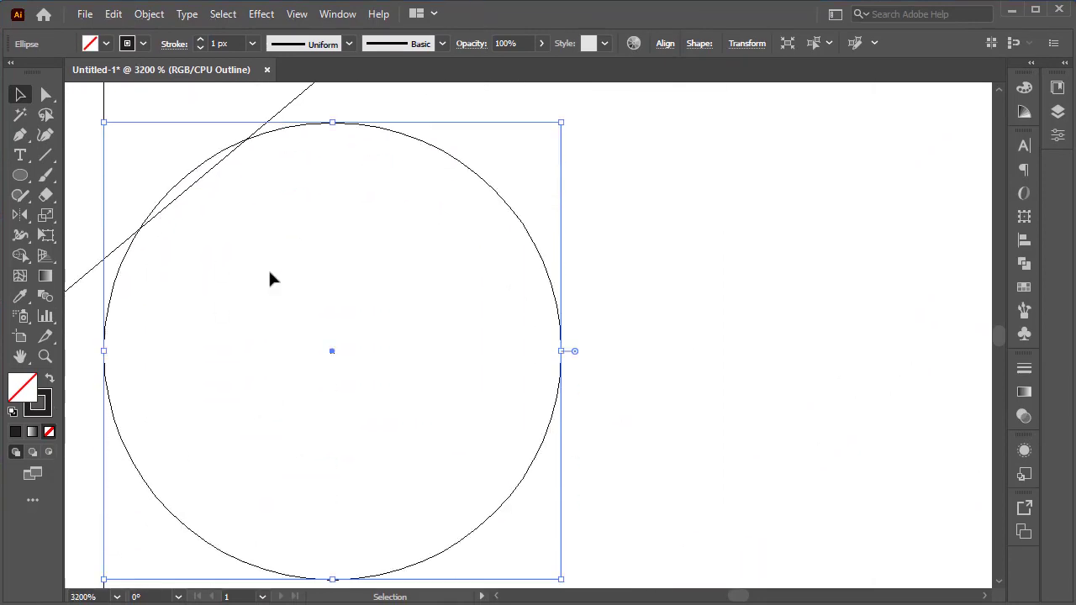
pyautogui.moveTo(331, 353); pyautogui.dragTo(331, 364)
pyautogui.click(297, 14)
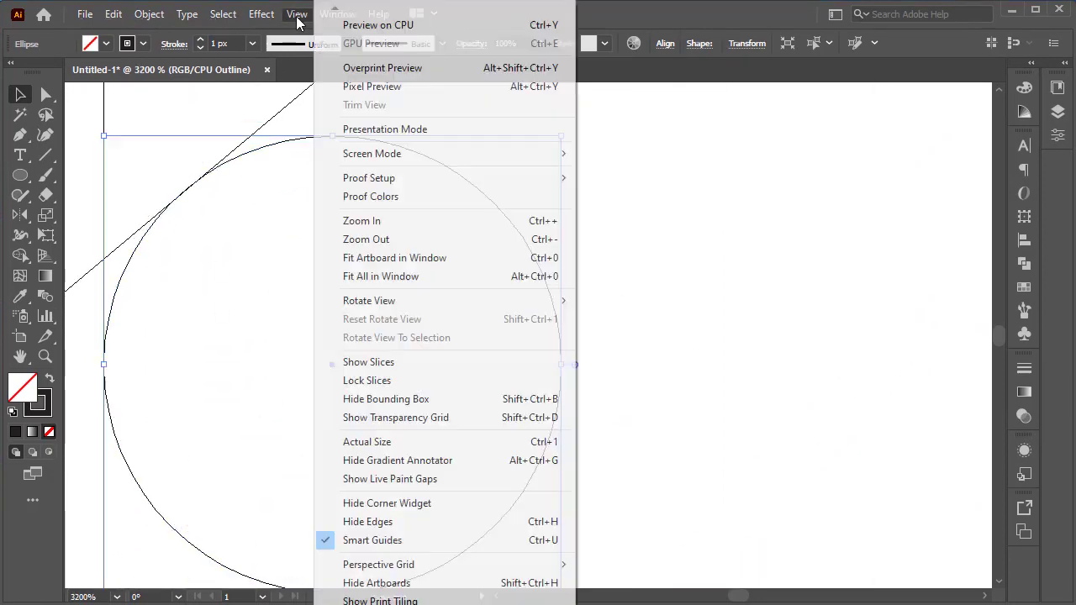
pyautogui.click(420, 18)
# Move a small circle down onto the descending diagonal, tangent to it and a vertical line, checking in outline view.
pyautogui.scroll(-5, 682, 435)
pyautogui.moveTo(747, 442); pyautogui.dragTo(476, 103)
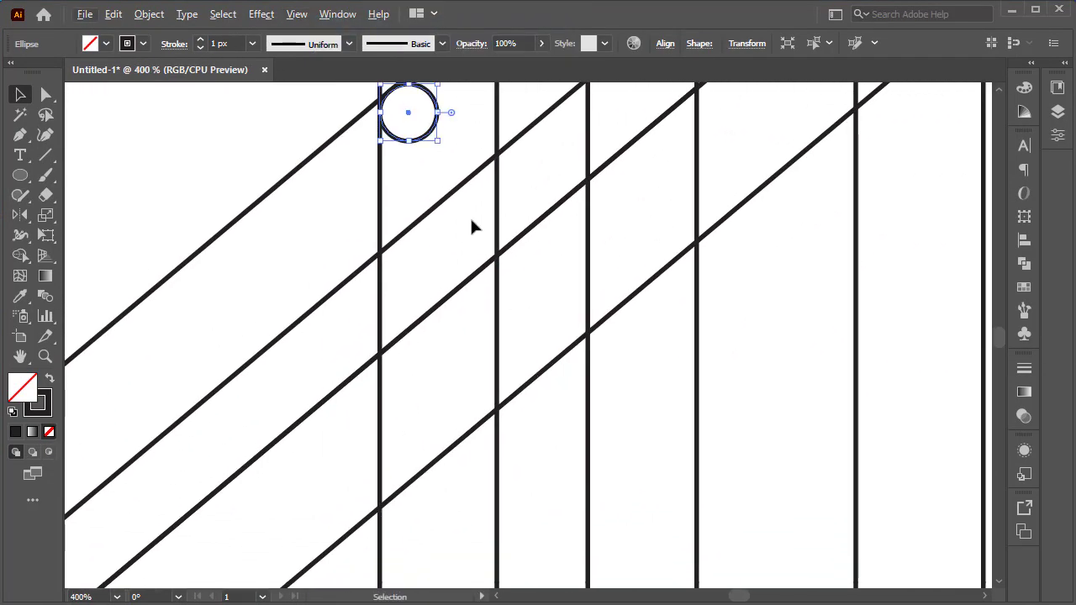
pyautogui.moveTo(428, 130); pyautogui.dragTo(627, 516)
pyautogui.moveTo(707, 458); pyautogui.dragTo(601, 5)
pyautogui.scroll(-1, 600, 233)
pyautogui.scroll(2, 600, 232)
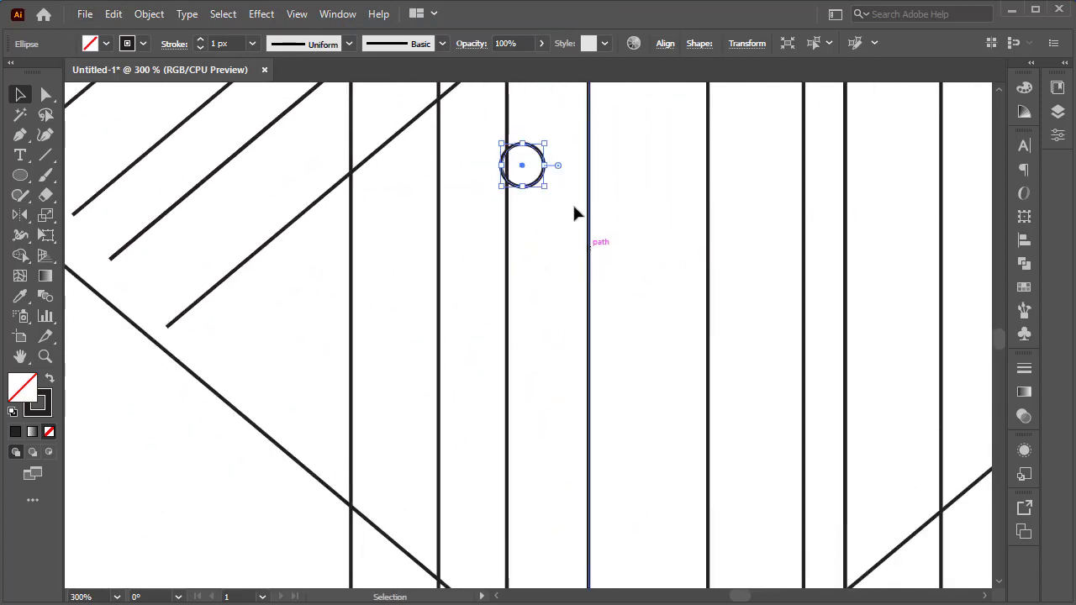
pyautogui.moveTo(533, 176); pyautogui.dragTo(491, 541)
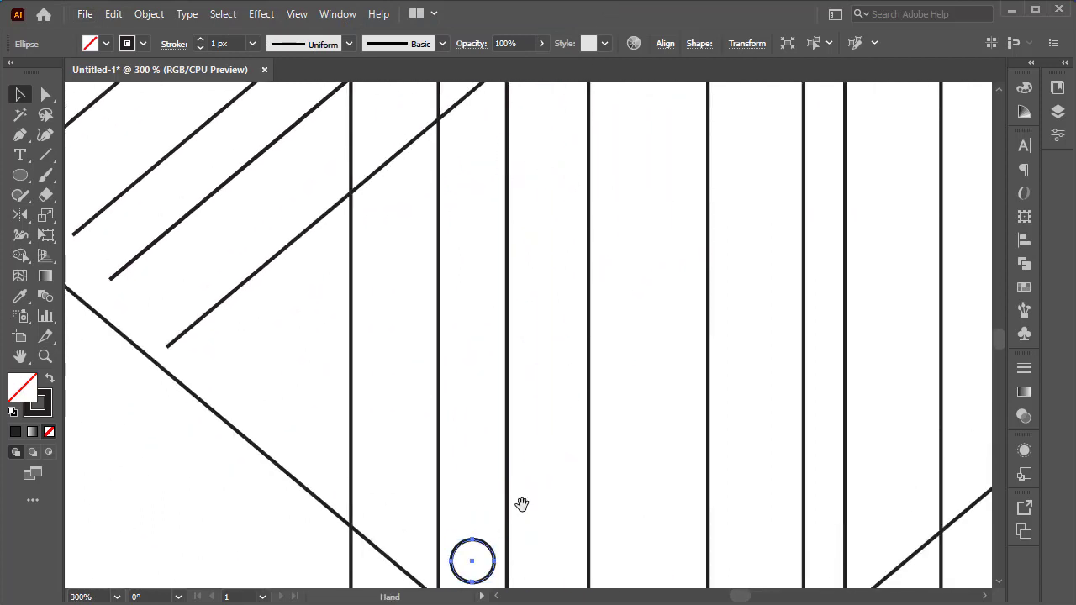
pyautogui.scroll(-3, 494, 508)
pyautogui.scroll(5, 493, 504)
pyautogui.moveTo(384, 232); pyautogui.dragTo(316, 388)
pyautogui.hotkey('ctrl', 'y')
pyautogui.scroll(3, 211, 235)
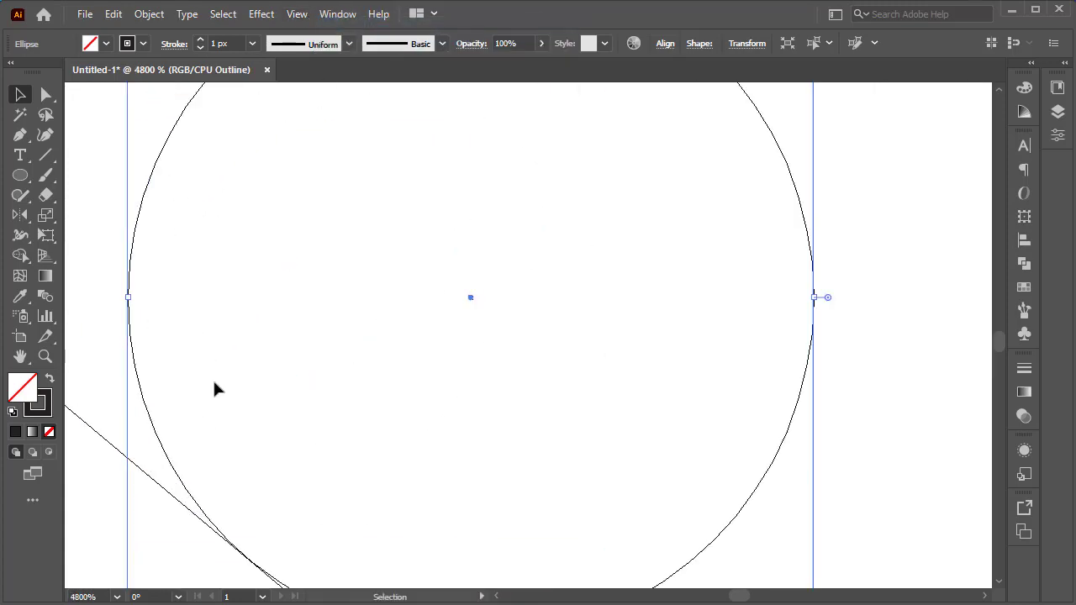
pyautogui.click(336, 412)
pyautogui.scroll(-3, 384, 338)
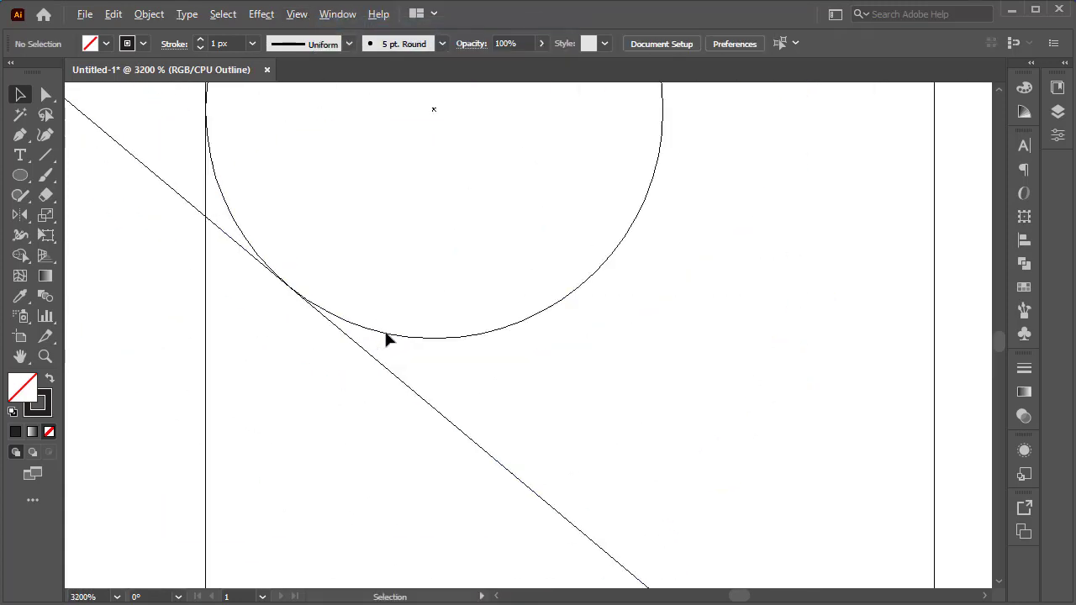
pyautogui.click(296, 15)
pyautogui.click(361, 25)
# Copy the small circle along the descending diagonal and fit it against the next vertical line in outline view.
pyautogui.scroll(-6, 468, 339)
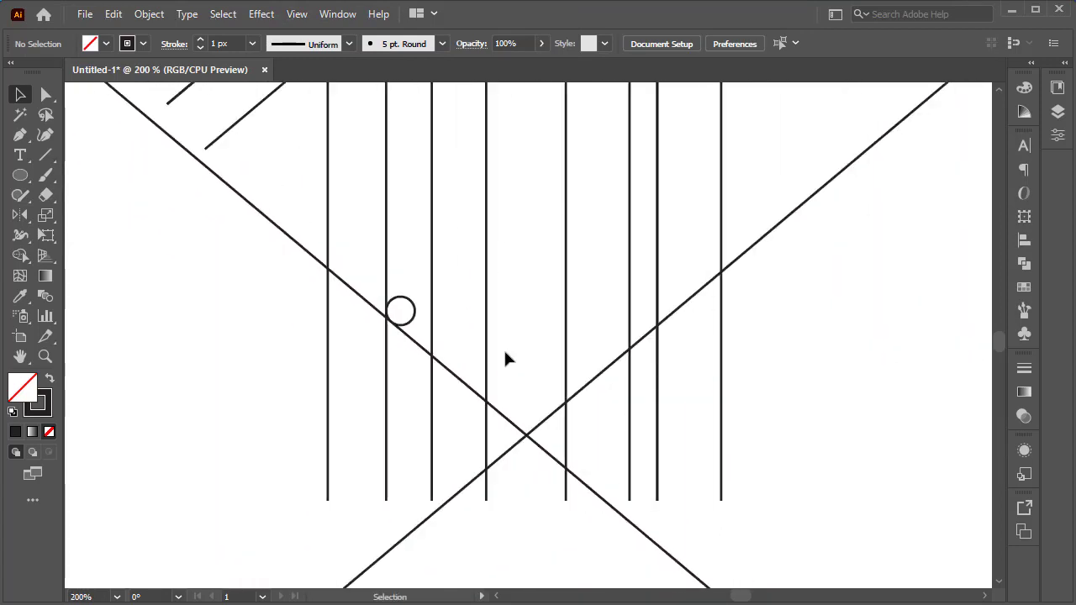
pyautogui.moveTo(361, 290); pyautogui.dragTo(461, 368)
pyautogui.scroll(6, 461, 368)
pyautogui.hotkey('ctrl', 'y')
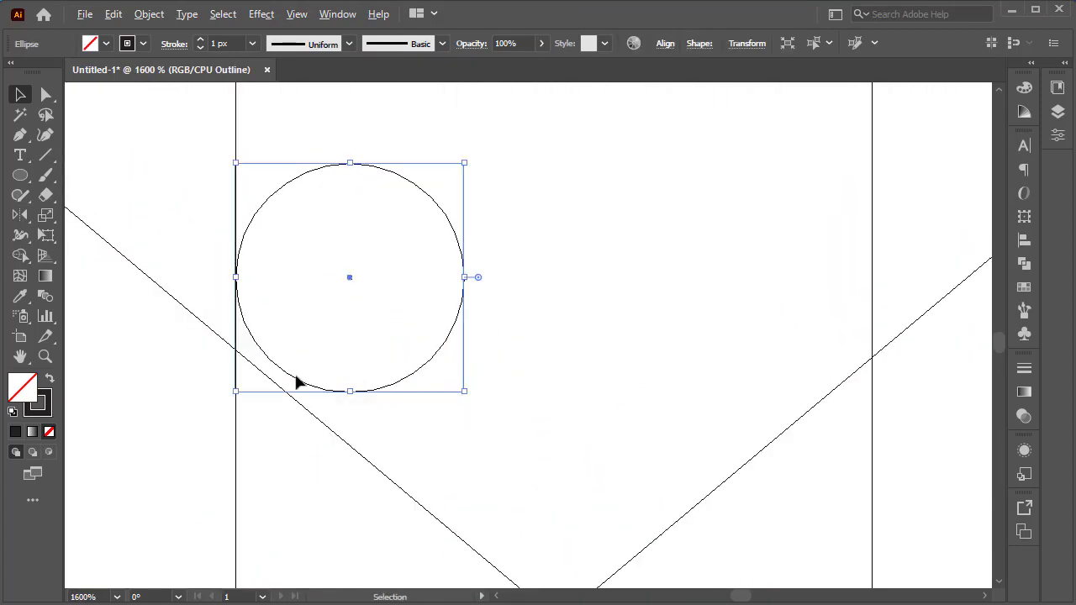
pyautogui.moveTo(297, 379); pyautogui.dragTo(304, 407)
pyautogui.click(558, 364)
pyautogui.scroll(-4, 561, 364)
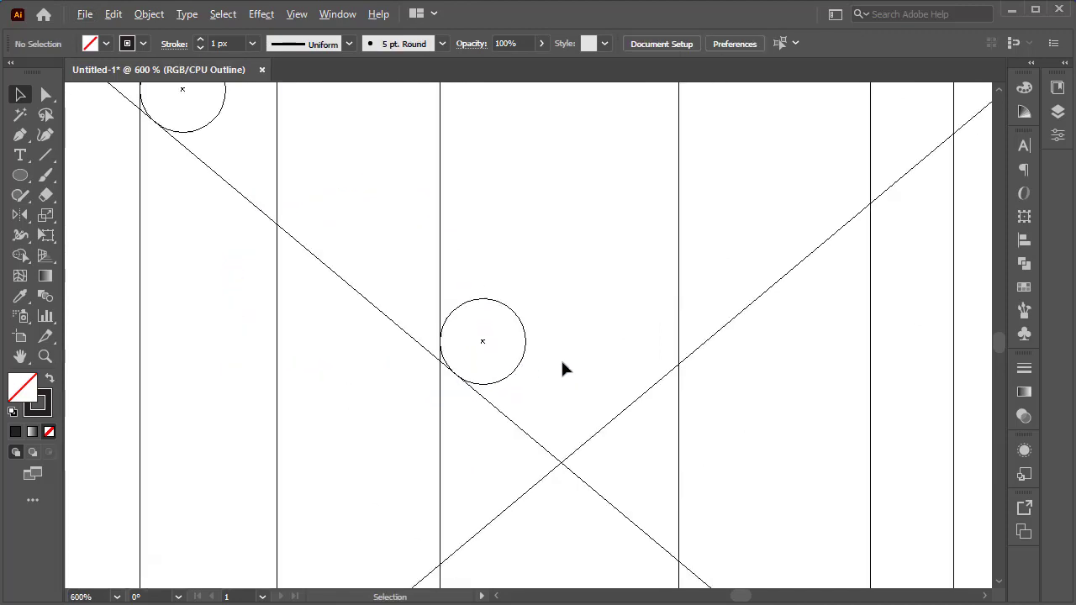
# Copy a small circle onto the ascending diagonal, tangent to it and a vertical line, checking in outline view.
pyautogui.moveTo(593, 287); pyautogui.dragTo(393, 332)
pyautogui.moveTo(343, 414); pyautogui.dragTo(425, 449)
pyautogui.scroll(5, 440, 415)
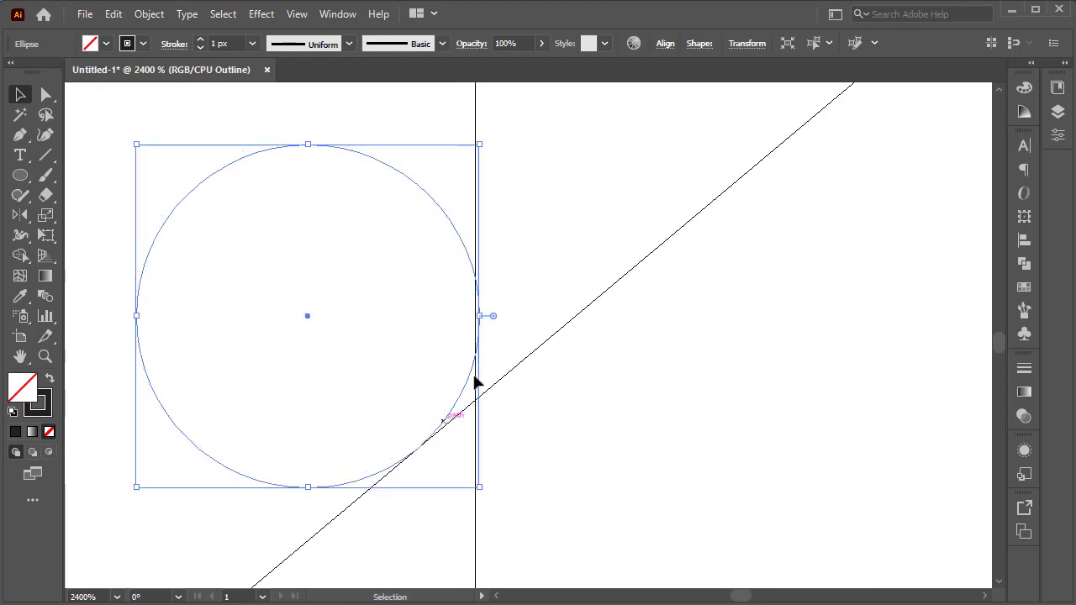
pyautogui.moveTo(308, 322); pyautogui.dragTo(304, 325)
pyautogui.scroll(-3, 578, 419)
pyautogui.press('space')
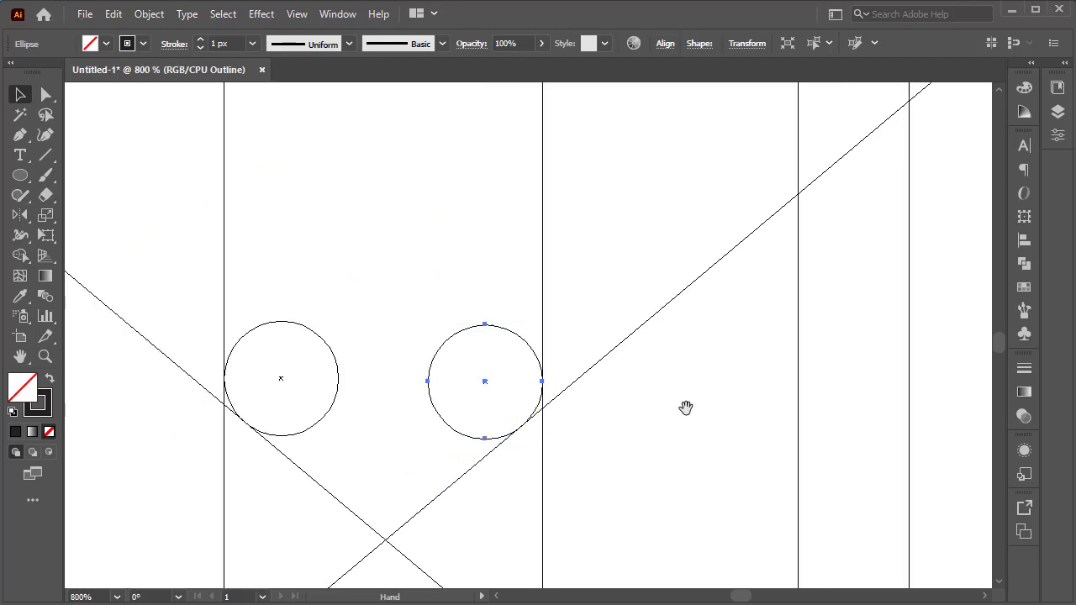
pyautogui.moveTo(686, 408); pyautogui.dragTo(464, 530)
pyautogui.scroll(-2, 464, 497)
pyautogui.hotkey('ctrl', 'y')
# Copy another small circle up the ascending diagonal, tangent to it and a vertical line, checking in outline view.
pyautogui.scroll(-1, 502, 487)
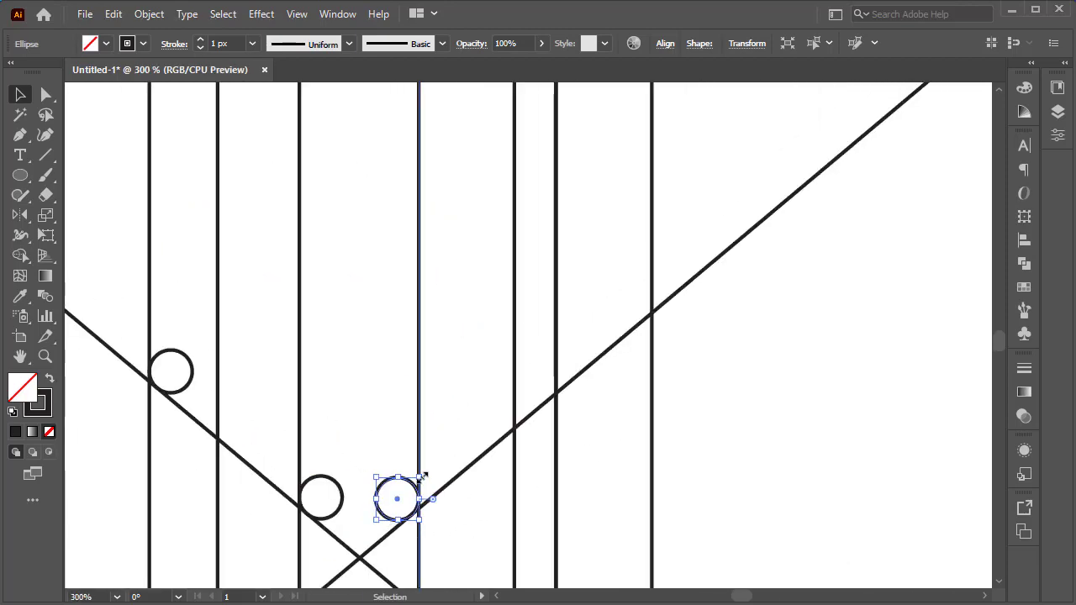
pyautogui.moveTo(402, 482); pyautogui.dragTo(548, 372)
pyautogui.scroll(6, 560, 388)
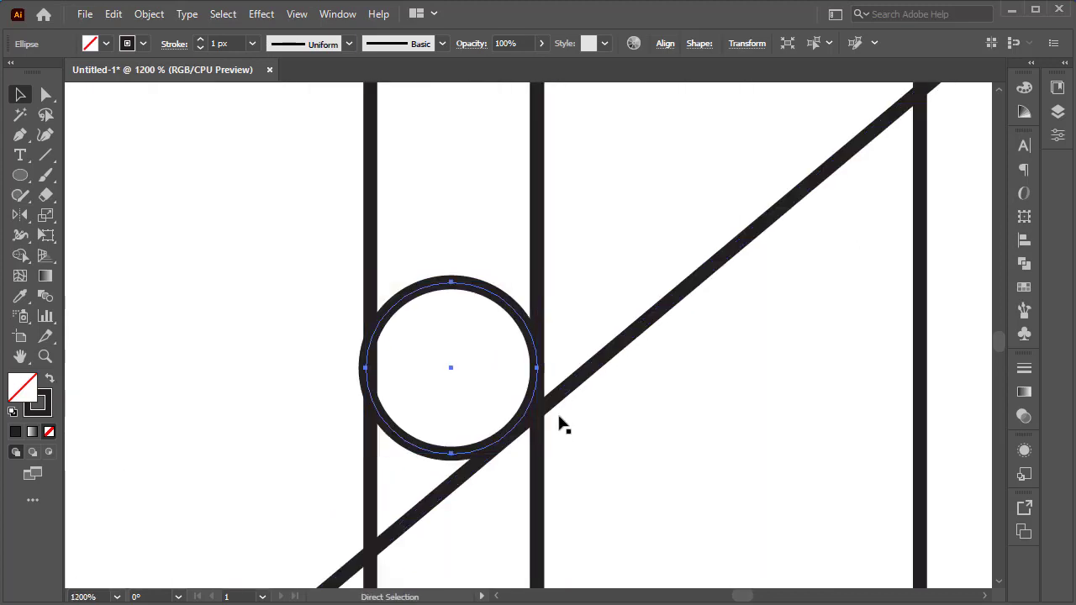
pyautogui.hotkey('ctrl', 'y')
pyautogui.moveTo(477, 435); pyautogui.dragTo(475, 436)
pyautogui.click(655, 406)
pyautogui.scroll(-2, 656, 406)
pyautogui.hotkey('ctrl', 'y')
pyautogui.scroll(-5, 639, 443)
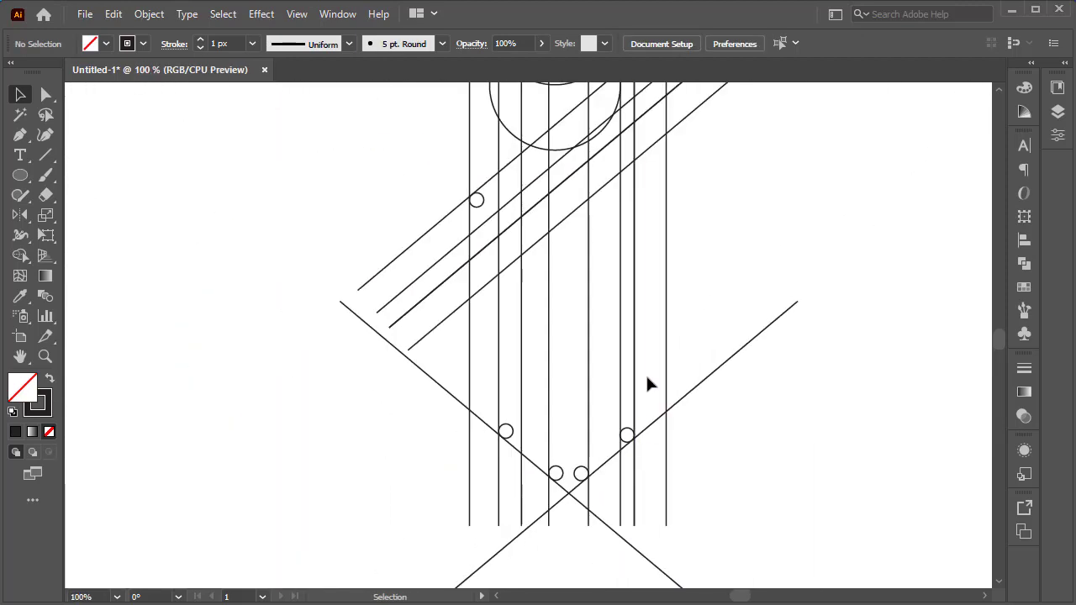
# Copy the inner circle of the top circle group down onto the diagonal lines.
pyautogui.scroll(3, 649, 375)
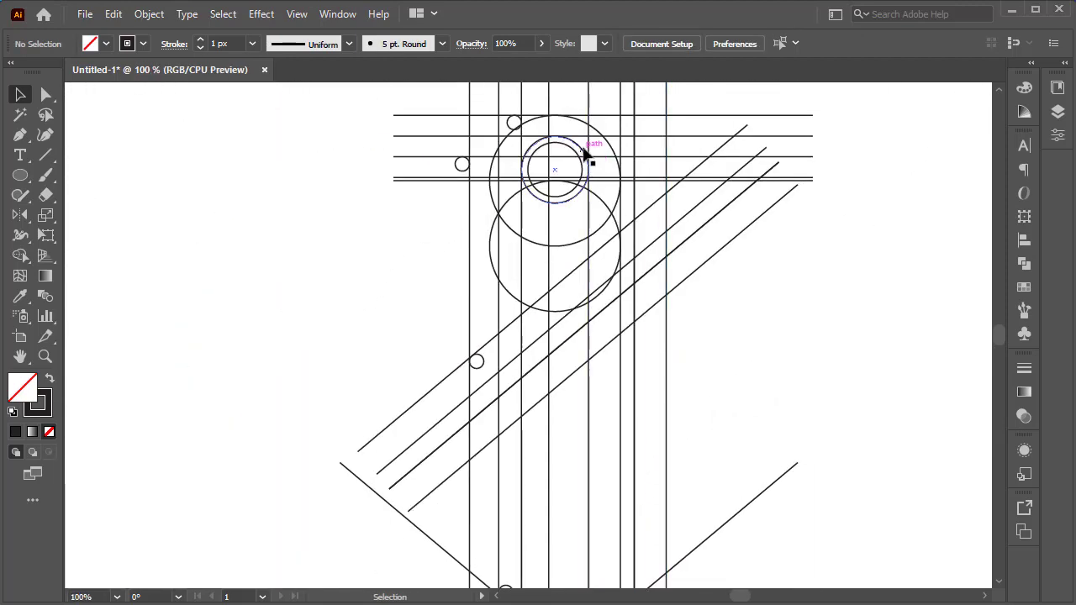
pyautogui.moveTo(588, 154); pyautogui.dragTo(674, 257)
pyautogui.scroll(6, 658, 330)
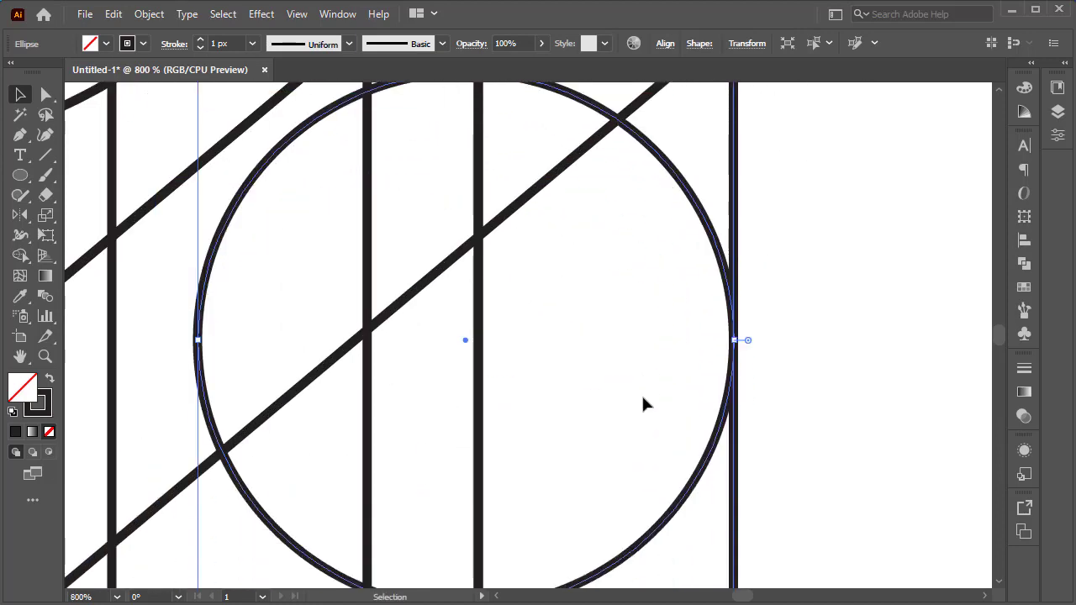
pyautogui.scroll(-3, 644, 403)
pyautogui.scroll(-2, 655, 411)
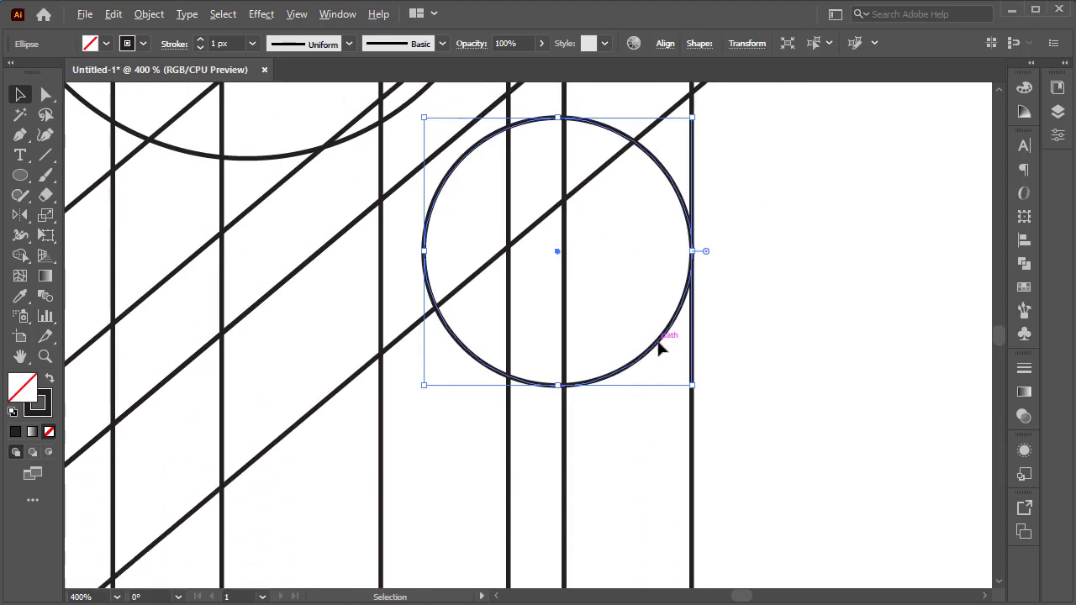
# Copy the medium circle further down, stepping along the diagonals against vertical lines.
pyautogui.moveTo(658, 348); pyautogui.dragTo(531, 433)
pyautogui.scroll(-2, 492, 492)
pyautogui.moveTo(497, 484); pyautogui.dragTo(608, 436)
pyautogui.moveTo(676, 330); pyautogui.dragTo(621, 477)
pyautogui.scroll(-4, 611, 463)
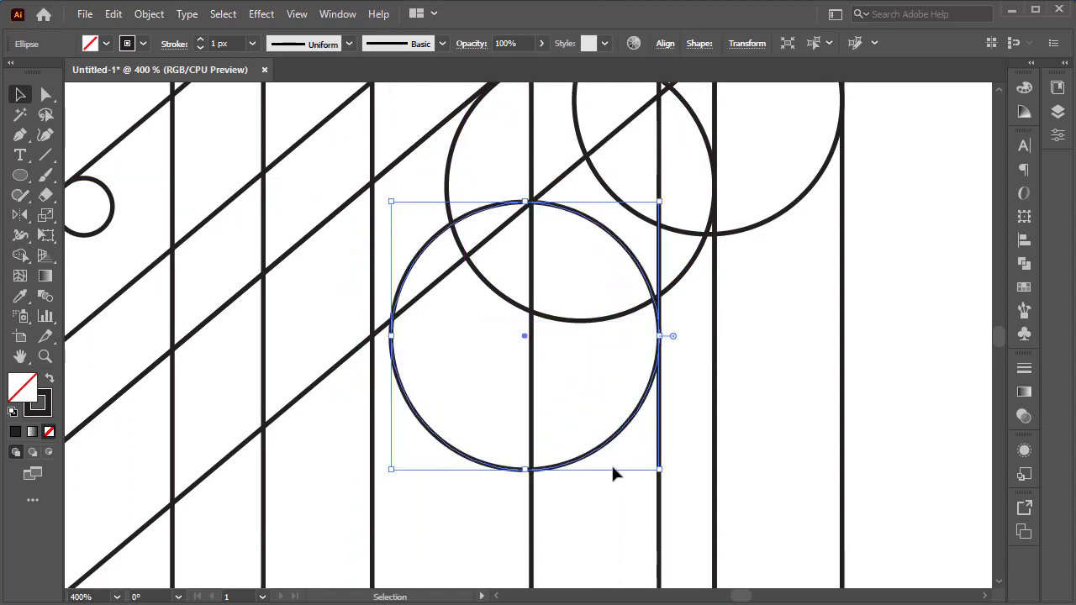
pyautogui.scroll(-2, 622, 370)
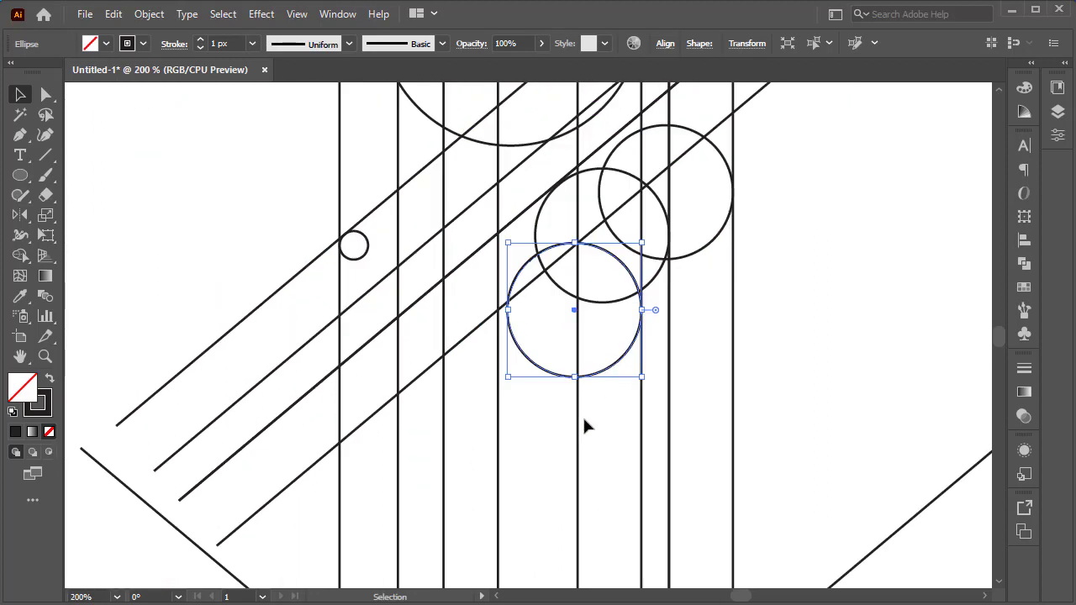
# Copy another medium circle down and left, tangent to a diagonal and a vertical line.
pyautogui.scroll(-2, 583, 415)
pyautogui.scroll(-3, 596, 401)
pyautogui.scroll(4, 581, 315)
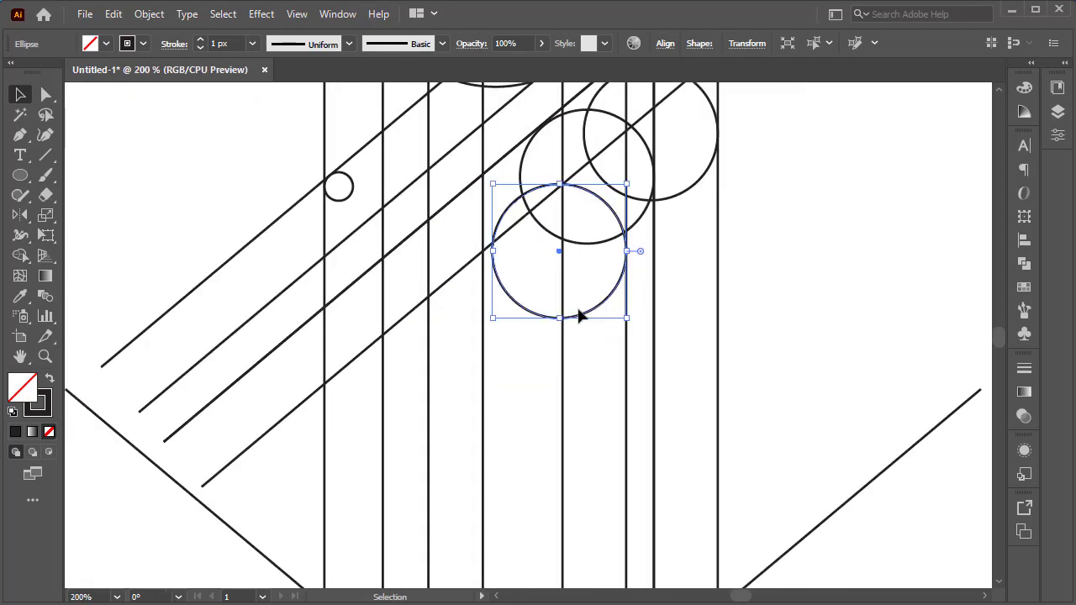
pyautogui.moveTo(638, 272); pyautogui.dragTo(546, 313)
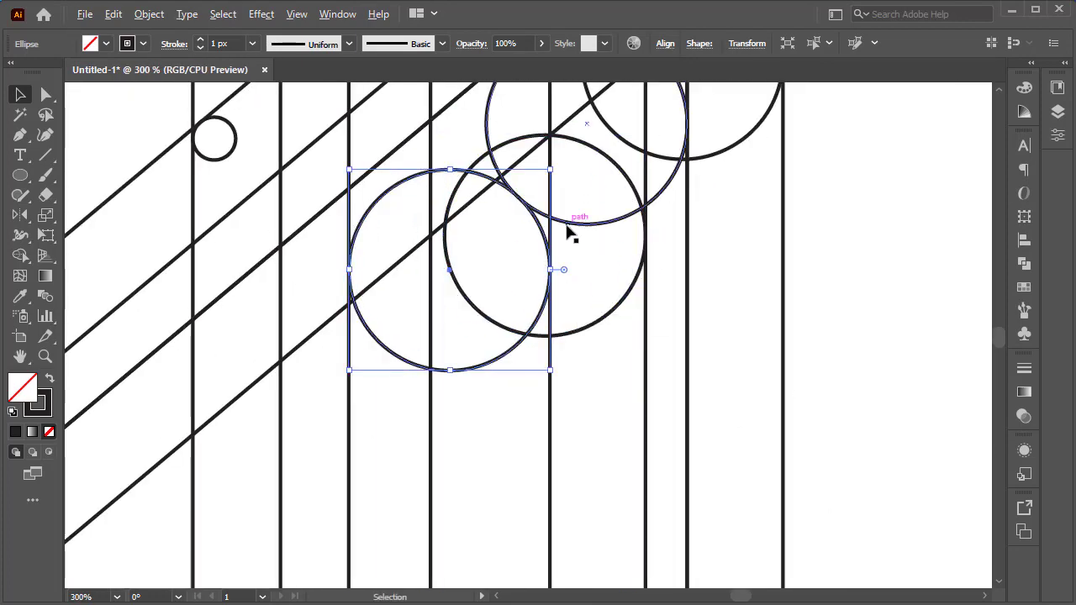
pyautogui.scroll(5, 572, 233)
pyautogui.scroll(-5, 509, 276)
pyautogui.scroll(-3, 518, 343)
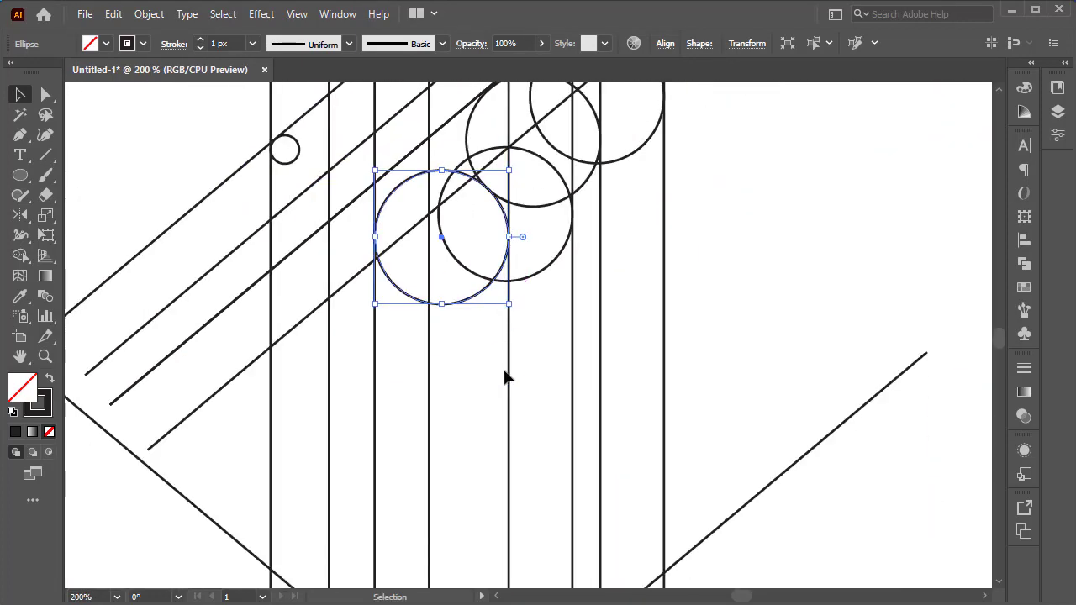
# Copy a medium circle lower left and fit it tangent to a diagonal, checking in outline view.
pyautogui.moveTo(443, 384); pyautogui.dragTo(521, 370)
pyautogui.moveTo(557, 243); pyautogui.dragTo(458, 382)
pyautogui.scroll(4, 362, 356)
pyautogui.scroll(1, 365, 325)
pyautogui.hotkey('ctrl', 'y')
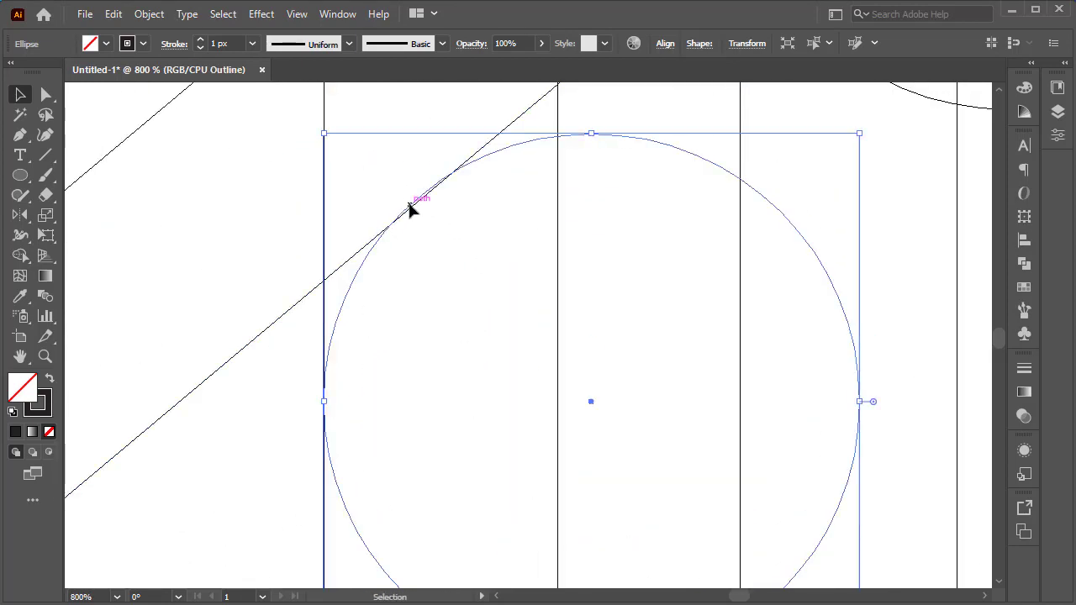
pyautogui.moveTo(408, 210); pyautogui.dragTo(446, 182)
pyautogui.scroll(1, 399, 235)
pyautogui.hotkey('ctrl', 'y')
pyautogui.scroll(-5, 633, 320)
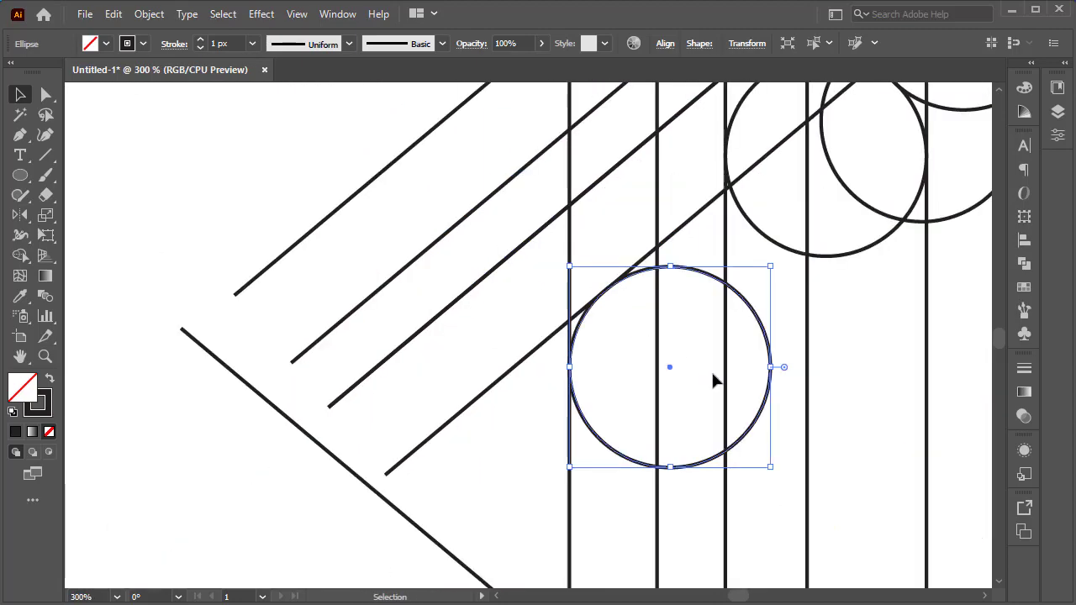
# Move the lowest medium circle up about 33 px so it touches the diagonal, checking in outline view.
pyautogui.moveTo(779, 492); pyautogui.dragTo(747, 393)
pyautogui.scroll(-2, 675, 400)
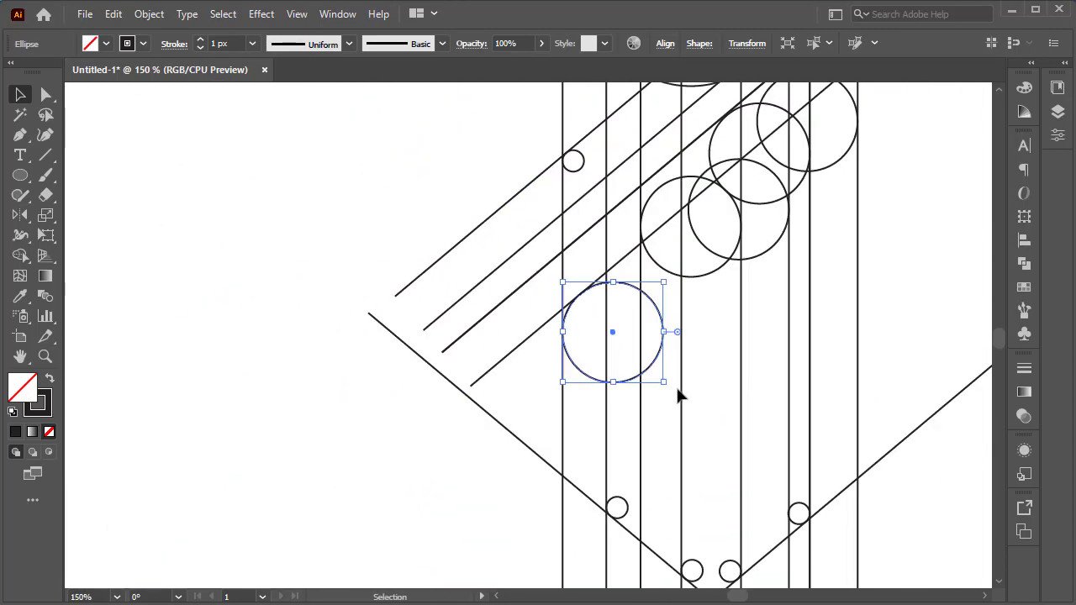
pyautogui.scroll(2, 679, 396)
pyautogui.scroll(2, 586, 370)
pyautogui.moveTo(586, 370); pyautogui.dragTo(586, 252)
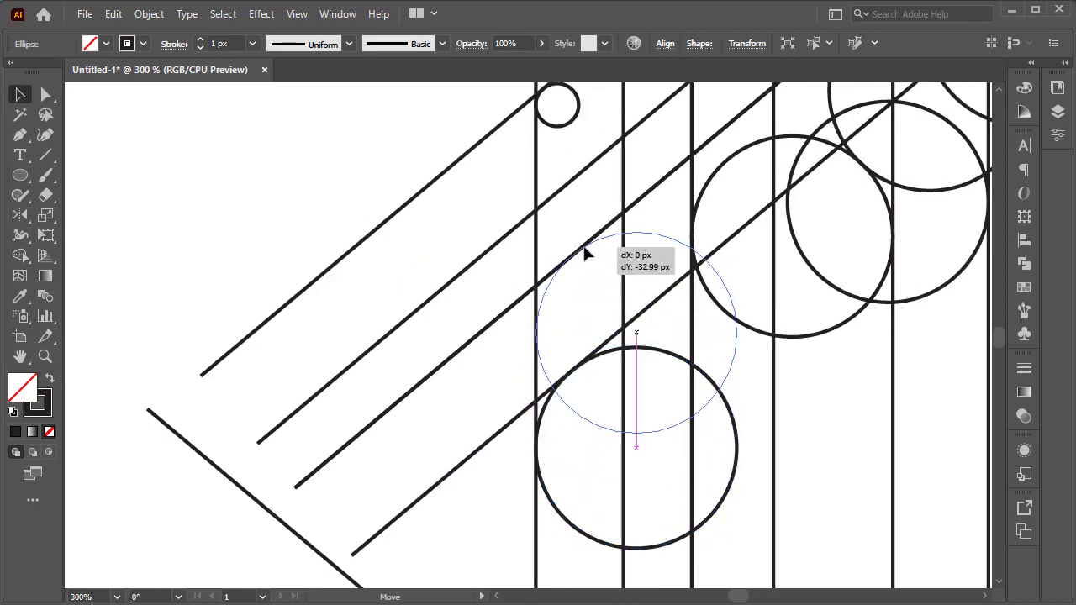
pyautogui.moveTo(583, 247); pyautogui.dragTo(583, 248)
pyautogui.scroll(5, 573, 288)
pyautogui.hotkey('ctrl', 'y')
pyautogui.hotkey('ctrl', 'y')
pyautogui.scroll(-4, 529, 309)
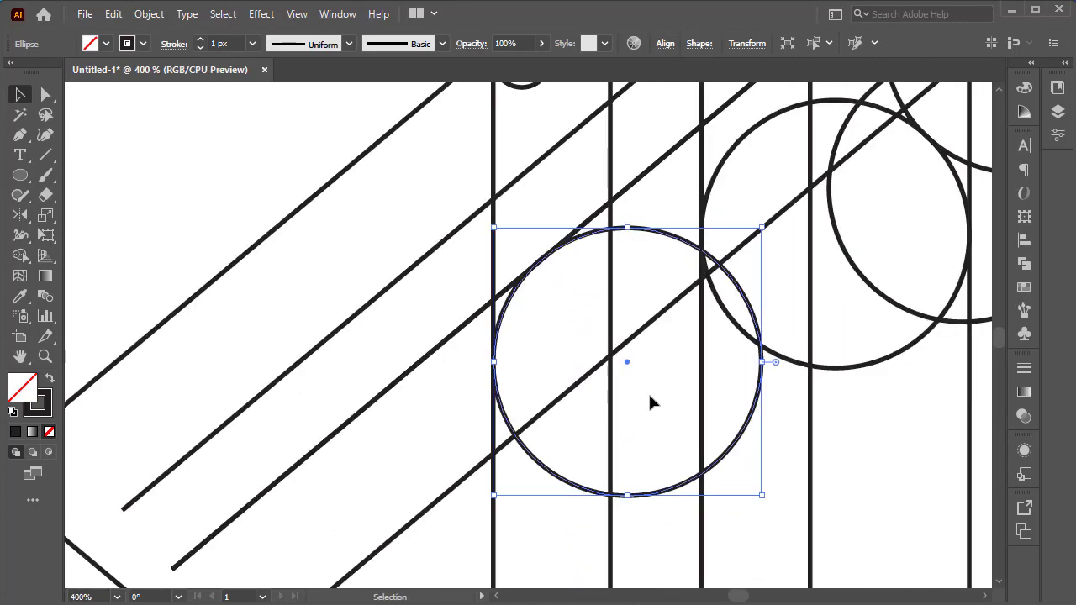
pyautogui.scroll(-2, 650, 395)
# Copy a medium circle up along the diagonals, tangent to a diagonal and a vertical line.
pyautogui.moveTo(697, 382); pyautogui.dragTo(814, 435)
pyautogui.scroll(-3, 765, 468)
pyautogui.scroll(-4, 765, 468)
pyautogui.moveTo(958, 389); pyautogui.dragTo(634, 522)
pyautogui.scroll(3, 776, 338)
pyautogui.scroll(3, 664, 425)
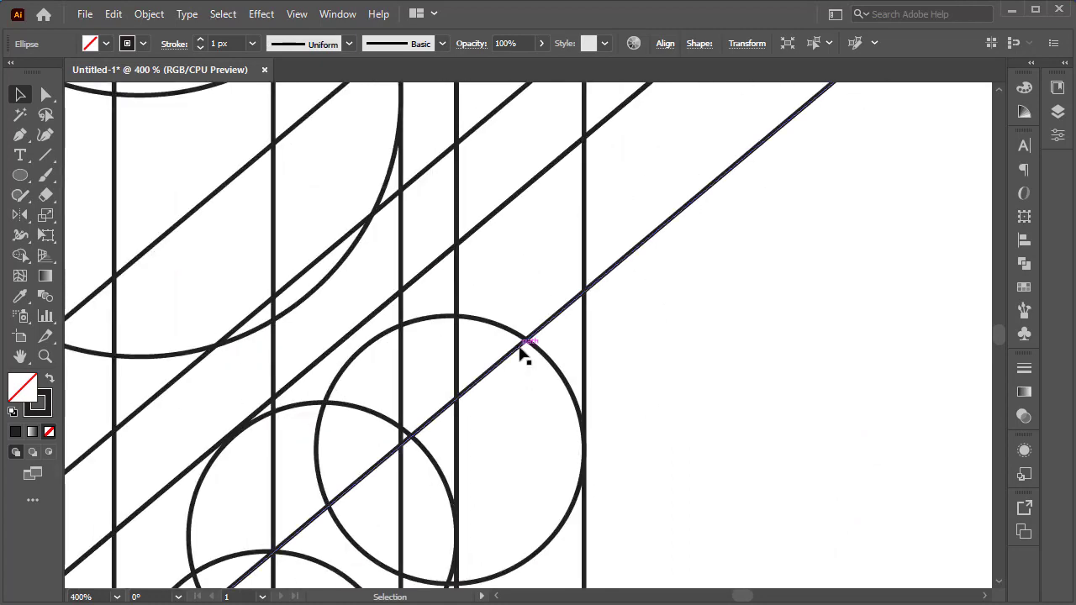
pyautogui.moveTo(521, 336)
pyautogui.mouseDown()
pyautogui.moveTo(508, 118)
pyautogui.moveTo(518, 72)
pyautogui.moveTo(524, 317)
pyautogui.mouseUp()
pyautogui.scroll(-3, 560, 218)
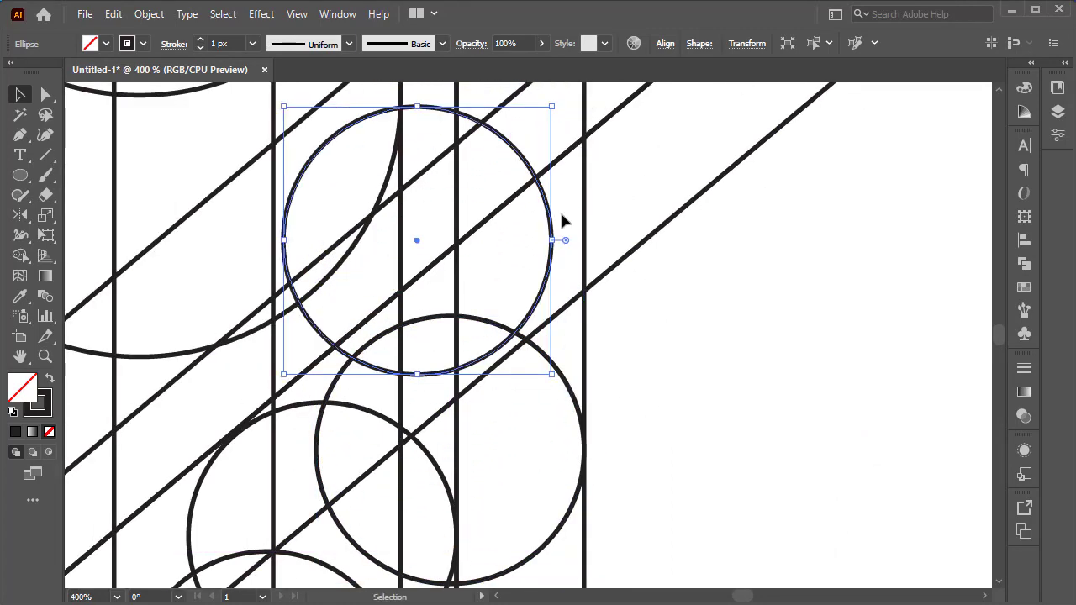
pyautogui.scroll(1, 560, 216)
pyautogui.moveTo(531, 240); pyautogui.dragTo(581, 186)
pyautogui.moveTo(378, 421); pyautogui.dragTo(377, 455)
pyautogui.hotkey('ctrl', 'z')
pyautogui.moveTo(178, 424); pyautogui.dragTo(172, 432)
pyautogui.hotkey('ctrl', 'z')
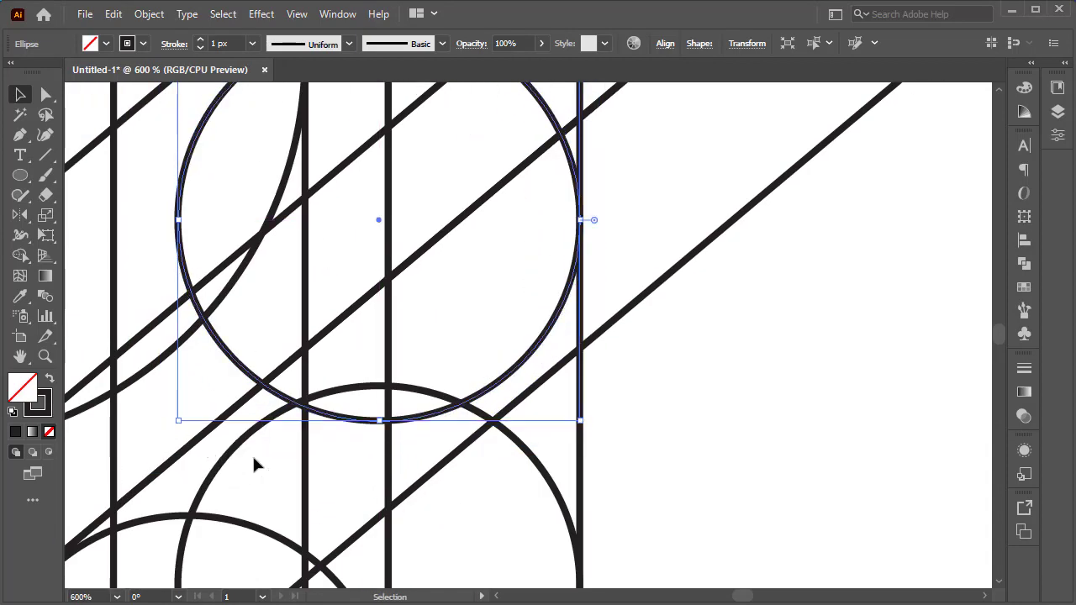
# Shift the selected medium circle down onto the diagonal and delete an unwanted selected object.
pyautogui.moveTo(430, 417); pyautogui.dragTo(427, 451)
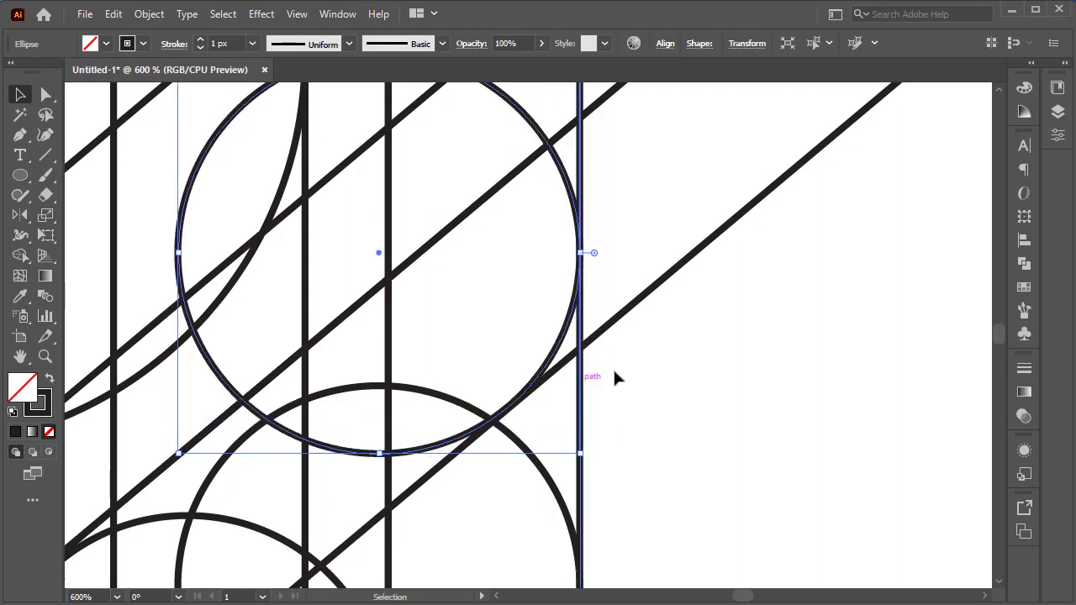
pyautogui.scroll(2, 614, 377)
pyautogui.moveTo(548, 430); pyautogui.dragTo(545, 309)
pyautogui.scroll(-4, 545, 309)
pyautogui.moveTo(541, 249); pyautogui.dragTo(497, 206)
pyautogui.press('Delete')
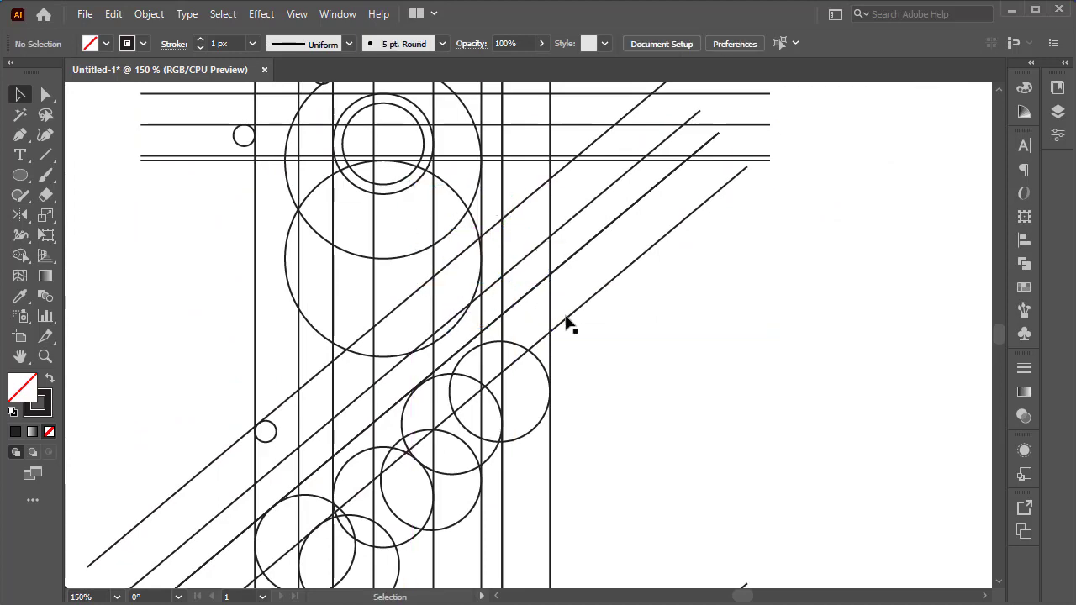
# Copy the lower large circle of the top group down along the diagonals.
pyautogui.scroll(1, 565, 324)
pyautogui.scroll(-2, 558, 319)
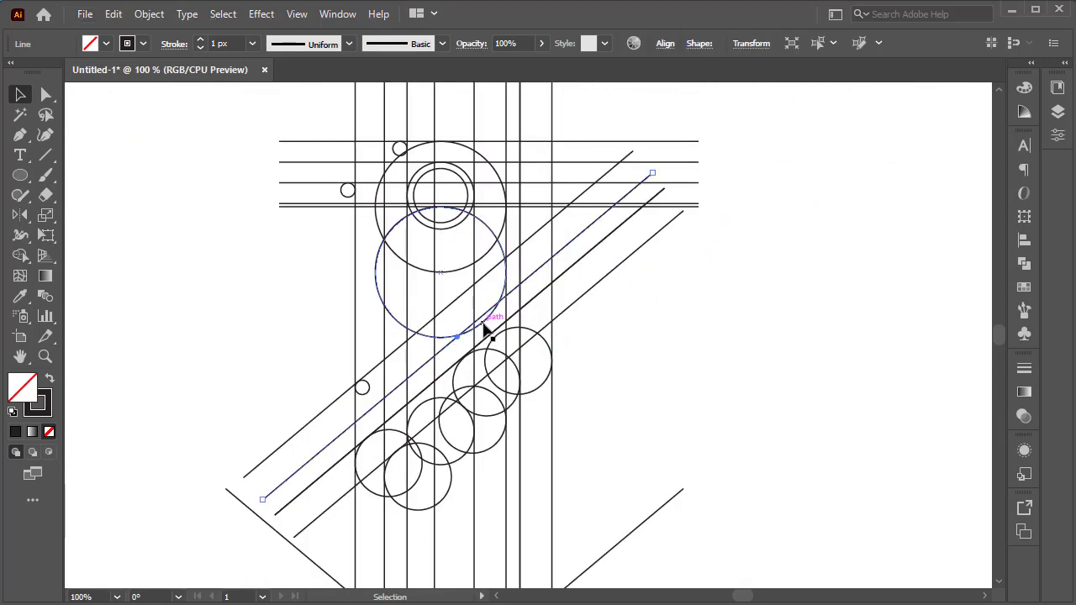
pyautogui.scroll(1, 485, 330)
pyautogui.click(494, 314)
pyautogui.moveTo(494, 314); pyautogui.dragTo(582, 337)
pyautogui.scroll(1, 582, 318)
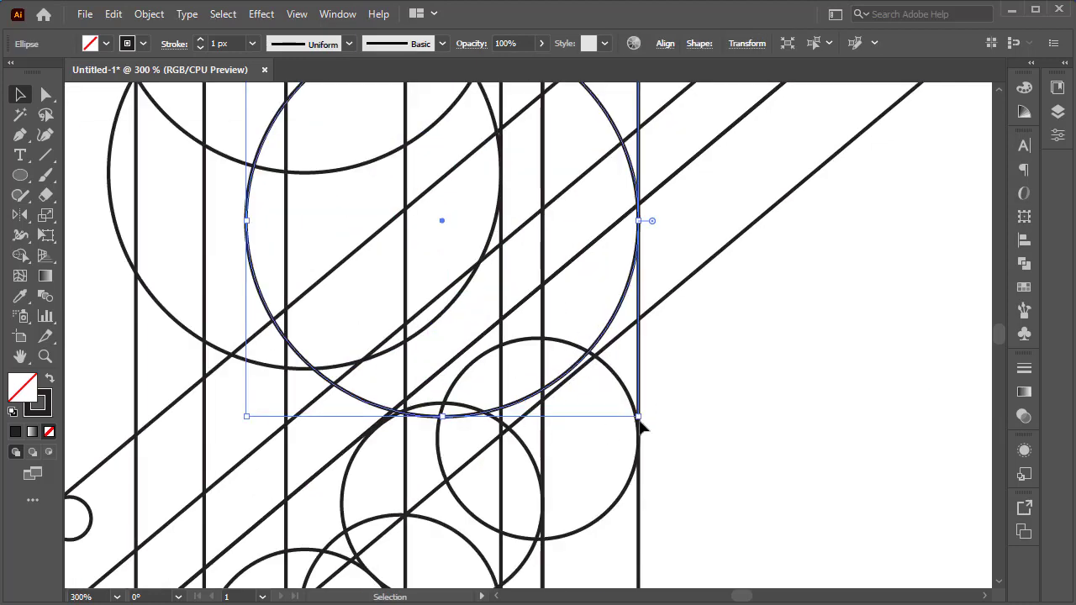
# Nudge the copied large circle until it sits tangent to the diagonal and the vertical line, checking in outline view.
pyautogui.moveTo(641, 427); pyautogui.dragTo(641, 432)
pyautogui.scroll(2, 641, 355)
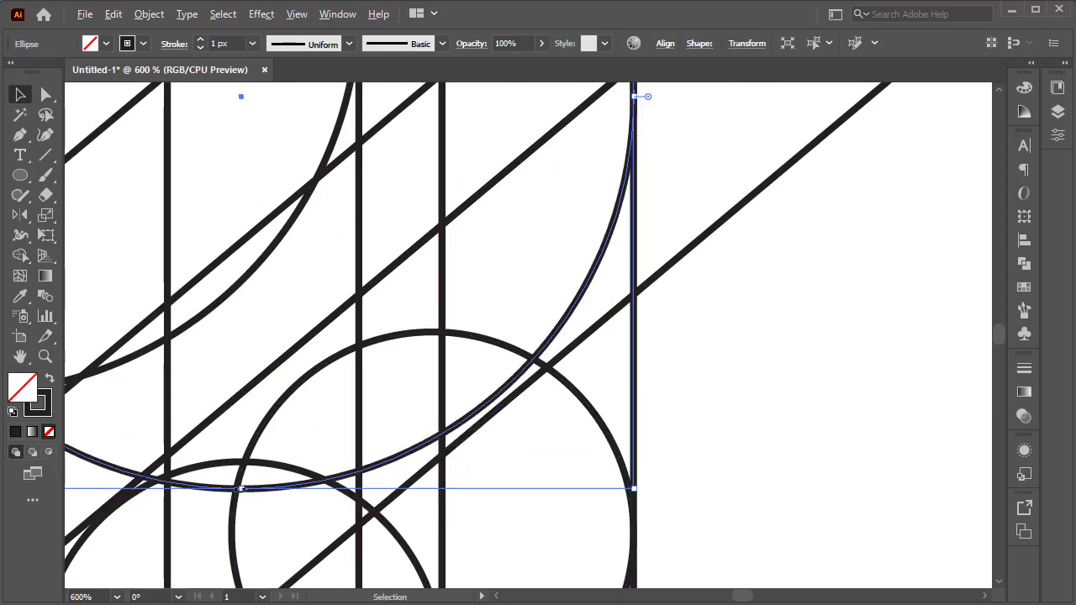
pyautogui.moveTo(241, 487); pyautogui.dragTo(241, 501)
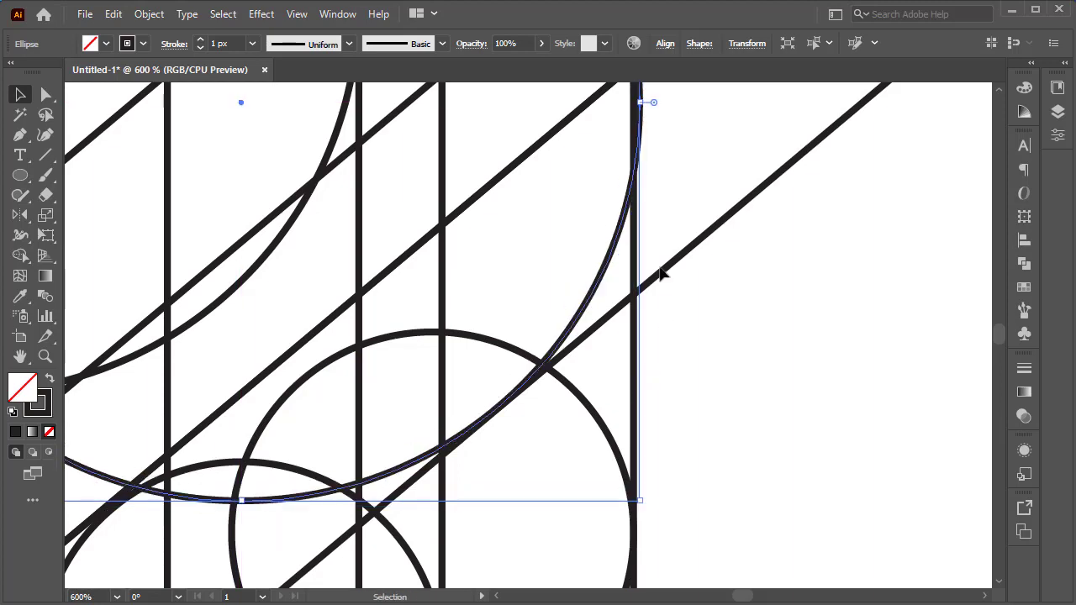
pyautogui.scroll(2, 660, 269)
pyautogui.moveTo(641, 183); pyautogui.dragTo(634, 182)
pyautogui.click(522, 486)
pyautogui.hotkey('ctrl', 'y')
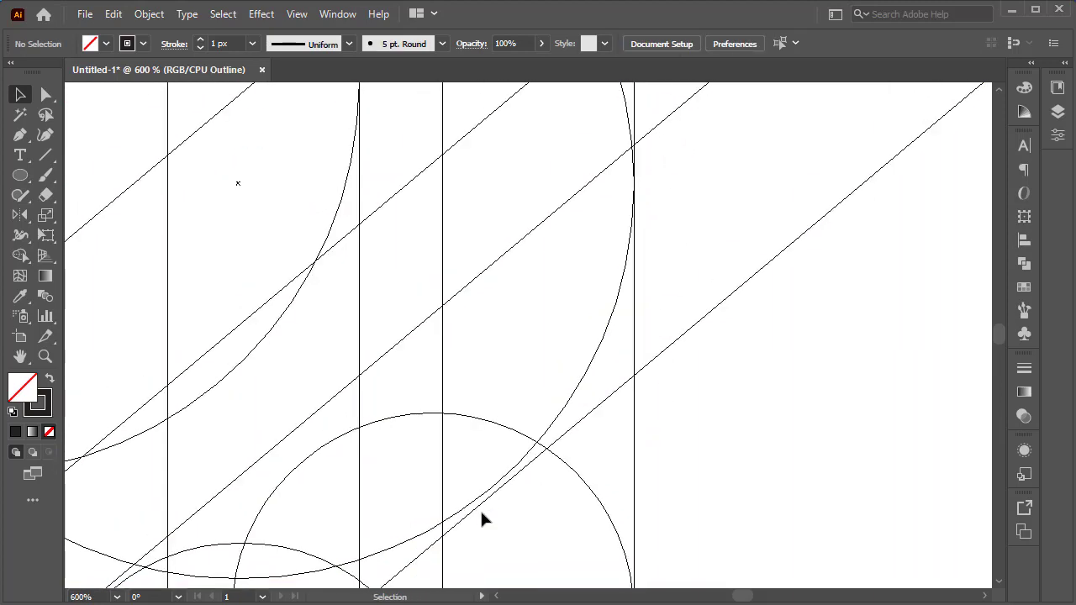
pyautogui.moveTo(481, 514); pyautogui.dragTo(482, 506)
pyautogui.scroll(-3, 613, 404)
pyautogui.hotkey('ctrl', 'y')
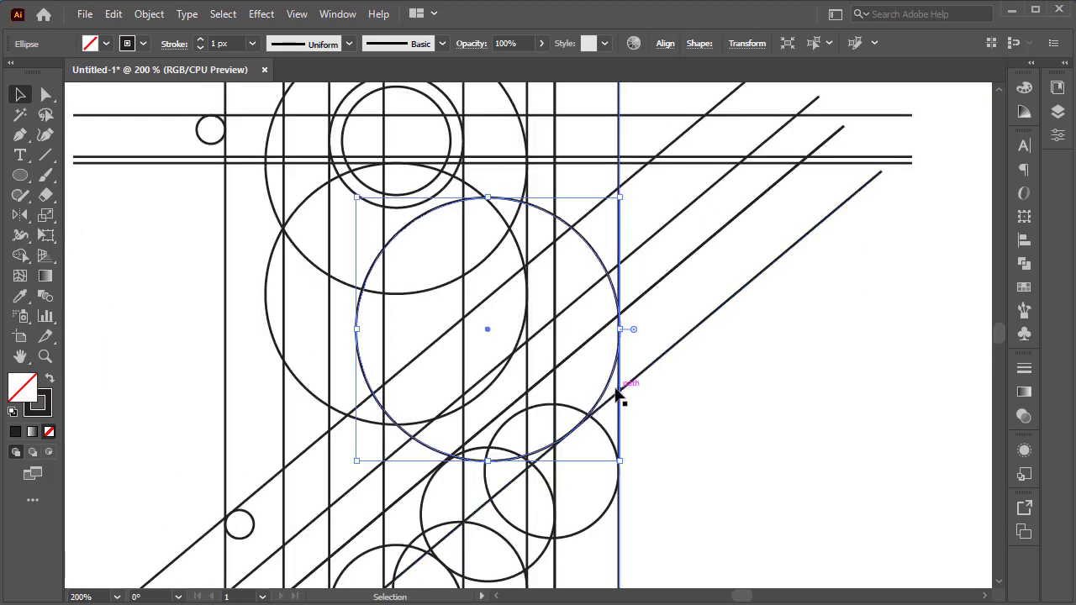
# Move the copied large circle upward along the grid and deselect it.
pyautogui.scroll(3, 619, 388)
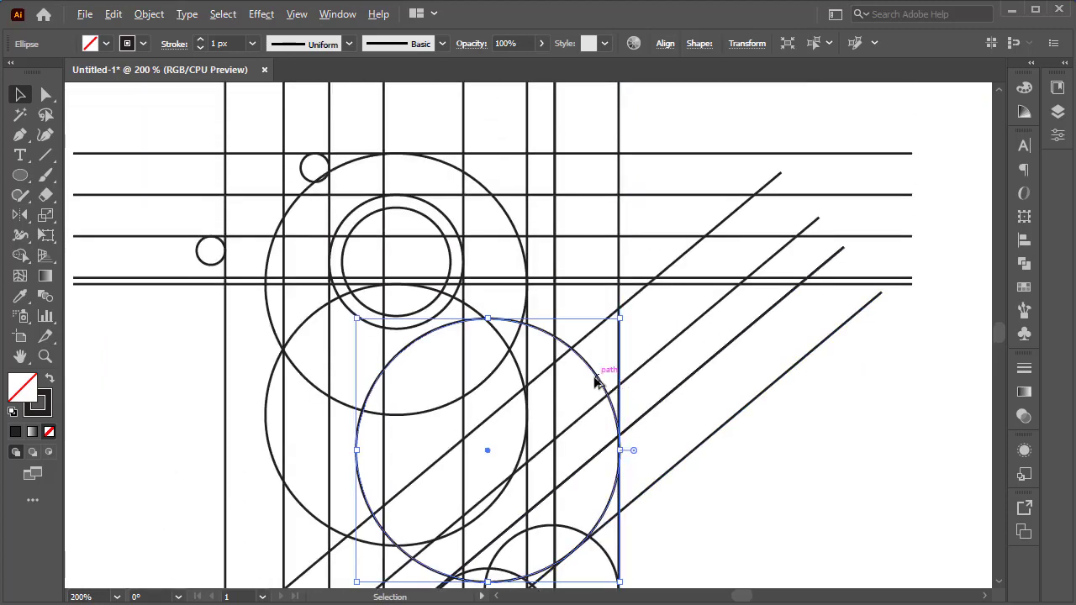
pyautogui.moveTo(594, 380); pyautogui.dragTo(595, 296)
pyautogui.click(661, 333)
pyautogui.scroll(-4, 662, 336)
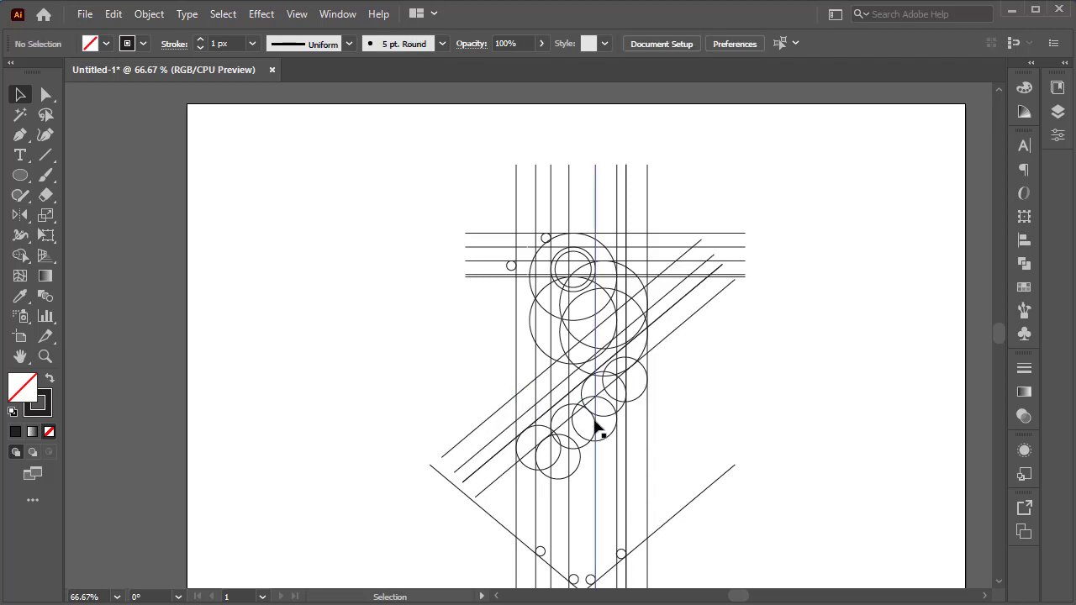
# Select the whole grid, set stroke to none and fill to black, and switch to the Shape Builder tool.
pyautogui.moveTo(506, 440); pyautogui.dragTo(444, 578)
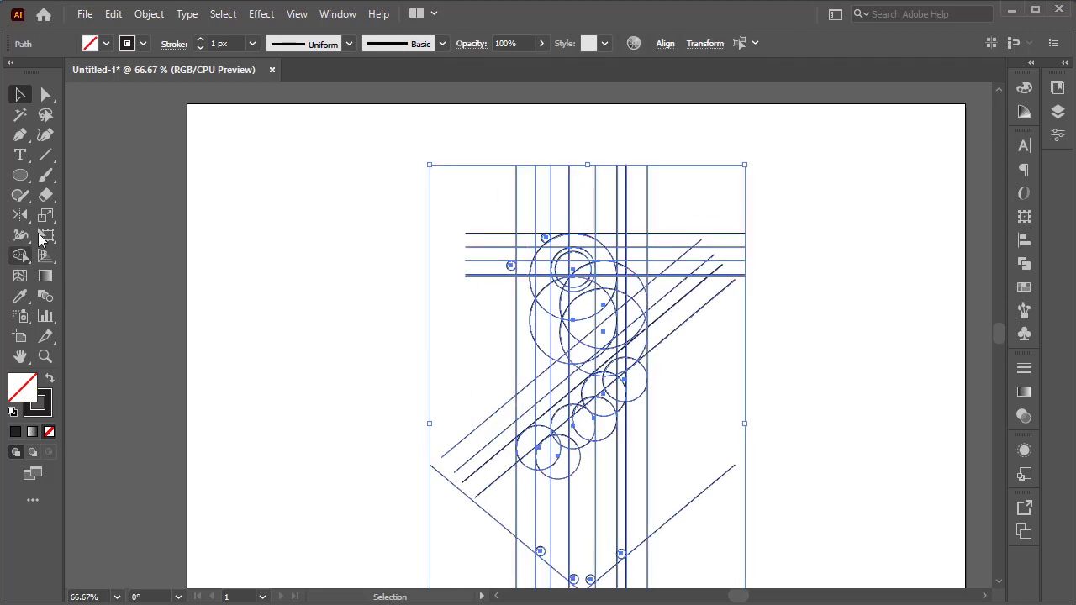
pyautogui.click(142, 43)
pyautogui.click(1, 74)
pyautogui.doubleClick(20, 255)
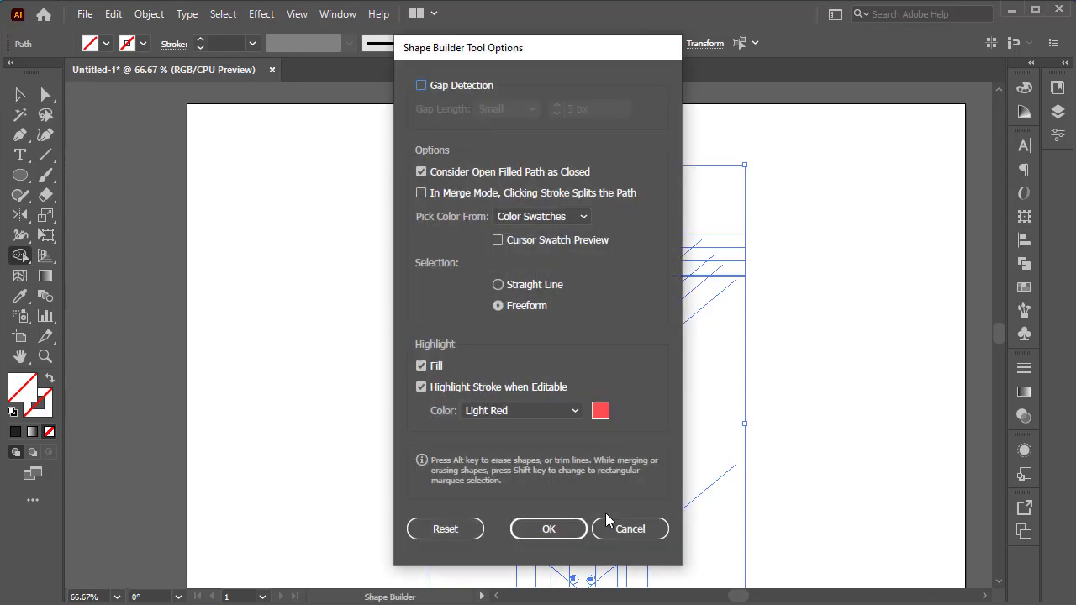
pyautogui.click(611, 523)
pyautogui.click(142, 43)
pyautogui.click(48, 73)
pyautogui.scroll(3, 647, 278)
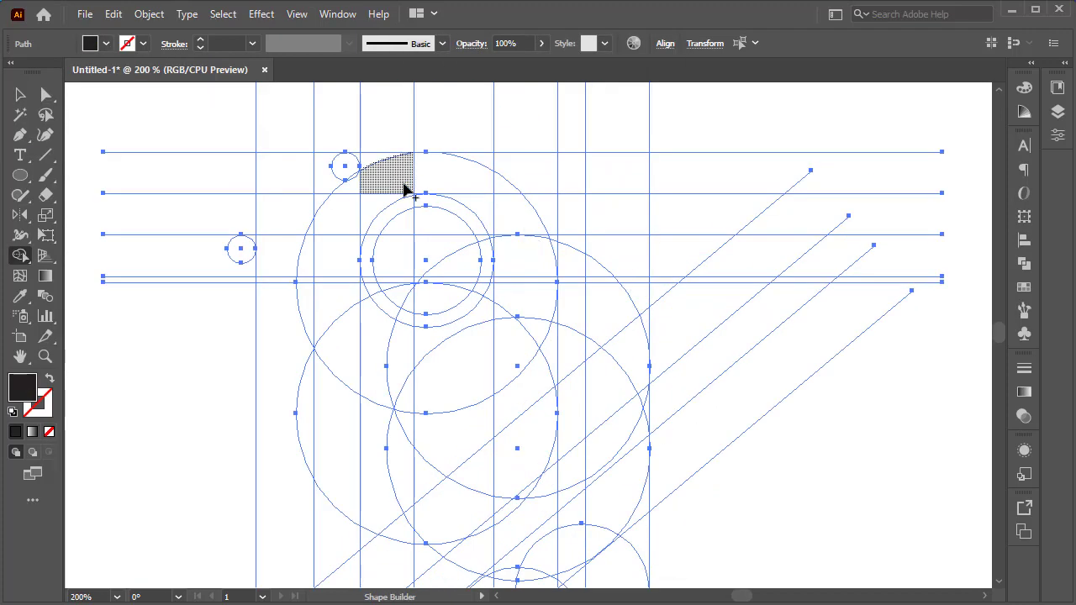
# Merge grid regions with Shape Builder to form the top arc, bowl and stem of the first letter.
pyautogui.moveTo(367, 162)
pyautogui.mouseDown()
pyautogui.moveTo(487, 189)
pyautogui.moveTo(520, 265)
pyautogui.moveTo(531, 190)
pyautogui.moveTo(519, 352)
pyautogui.moveTo(421, 443)
pyautogui.moveTo(326, 507)
pyautogui.moveTo(303, 486)
pyautogui.moveTo(291, 221)
pyautogui.mouseUp()
pyautogui.scroll(-3, 526, 269)
pyautogui.click(265, 151)
pyautogui.scroll(2, 319, 216)
pyautogui.scroll(2, 320, 217)
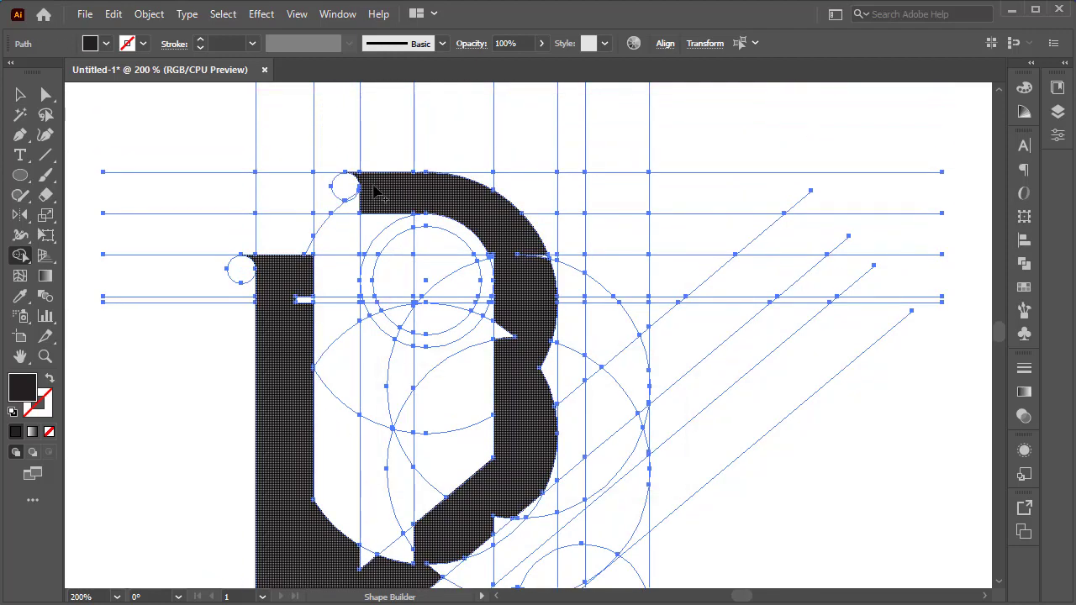
pyautogui.moveTo(411, 220)
pyautogui.mouseDown()
pyautogui.moveTo(385, 275)
pyautogui.moveTo(318, 280)
pyautogui.moveTo(375, 290)
pyautogui.mouseUp()
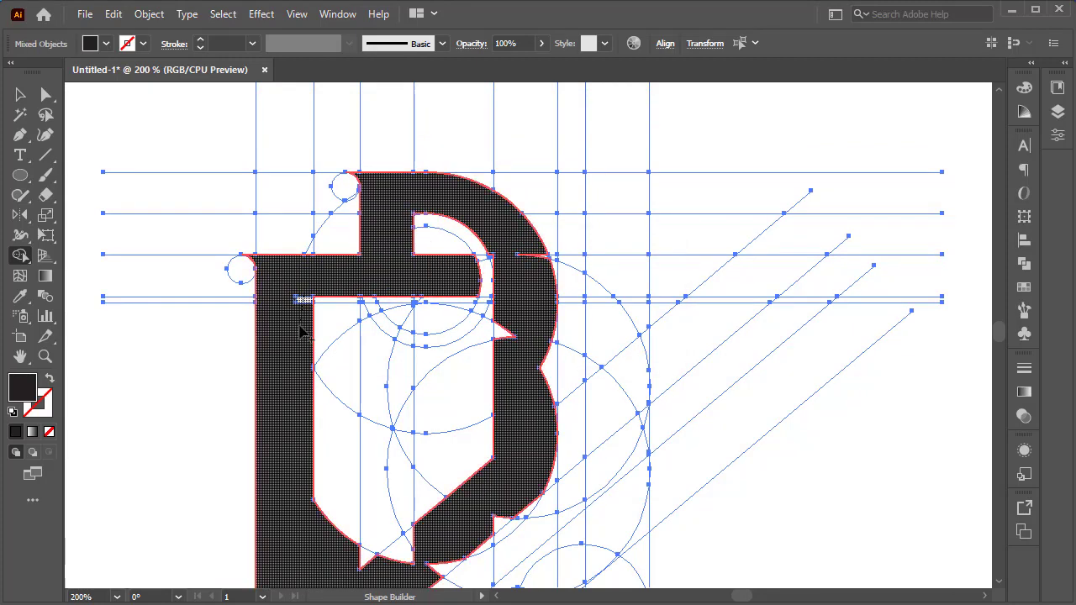
# Try merging more regions along the diagonal arm, then undo the last three merges.
pyautogui.scroll(-4, 454, 166)
pyautogui.hscroll(2, 454, 165)
pyautogui.moveTo(473, 153)
pyautogui.mouseDown()
pyautogui.moveTo(462, 198)
pyautogui.moveTo(473, 119)
pyautogui.moveTo(485, 239)
pyautogui.moveTo(489, 185)
pyautogui.mouseUp()
pyautogui.scroll(-2, 476, 325)
pyautogui.moveTo(448, 308); pyautogui.dragTo(398, 356)
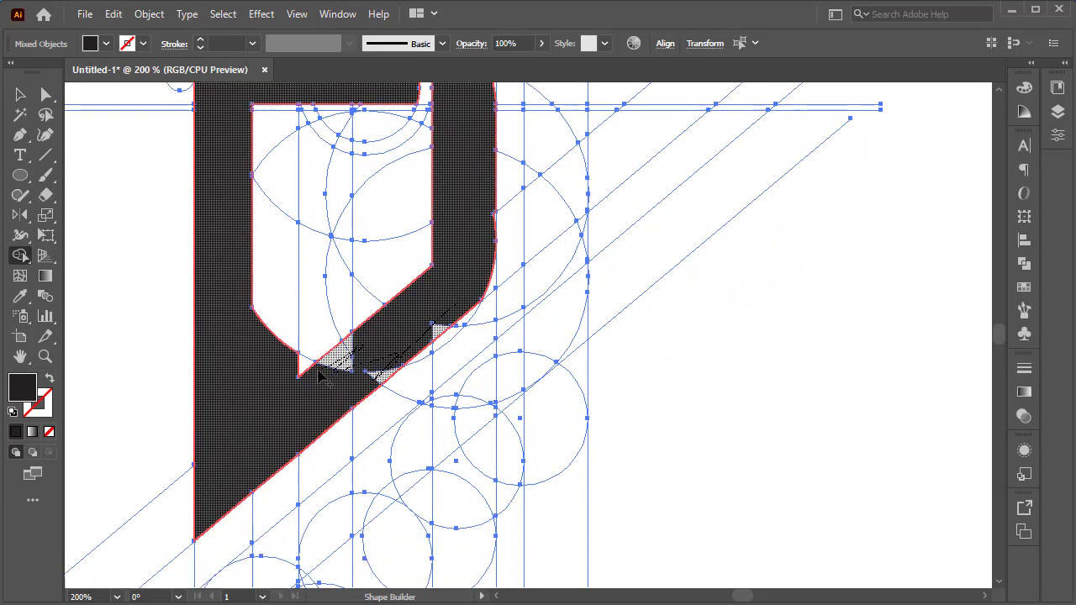
pyautogui.moveTo(317, 371); pyautogui.dragTo(313, 366)
pyautogui.hotkey('ctrl', 'z')
pyautogui.hotkey('ctrl', 'z')
pyautogui.hotkey('ctrl', 'z')
pyautogui.hotkey('ctrl', 'z')
pyautogui.hotkey('ctrl', 'z')
pyautogui.scroll(3, 396, 245)
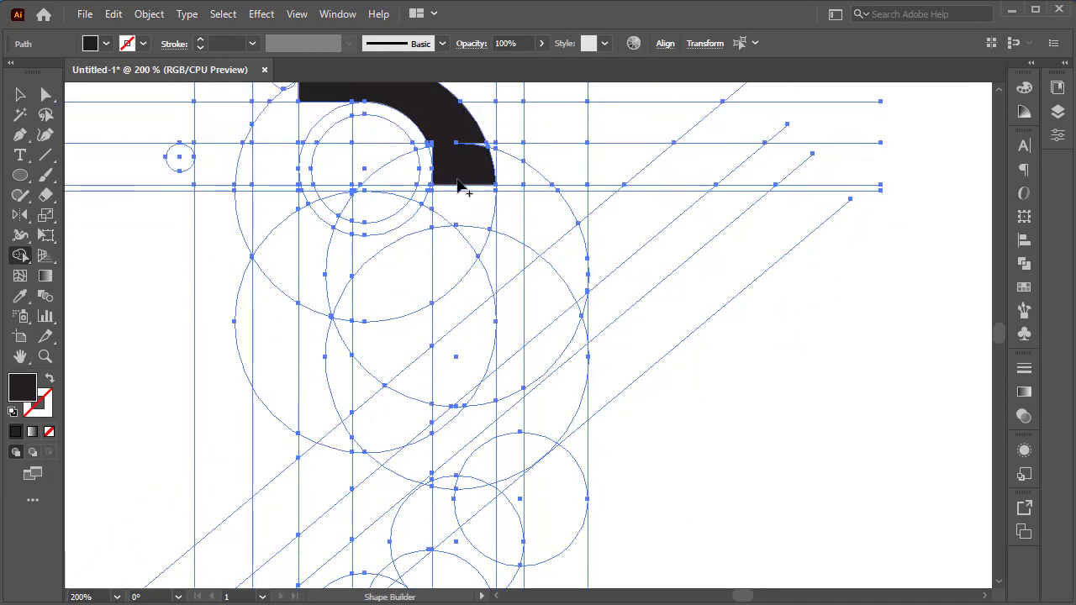
# Re-merge the letter's body regions and extend the stem into the top-left square.
pyautogui.moveTo(461, 186)
pyautogui.mouseDown()
pyautogui.moveTo(463, 378)
pyautogui.moveTo(283, 512)
pyautogui.moveTo(228, 468)
pyautogui.moveTo(223, 361)
pyautogui.mouseUp()
pyautogui.scroll(3, 223, 361)
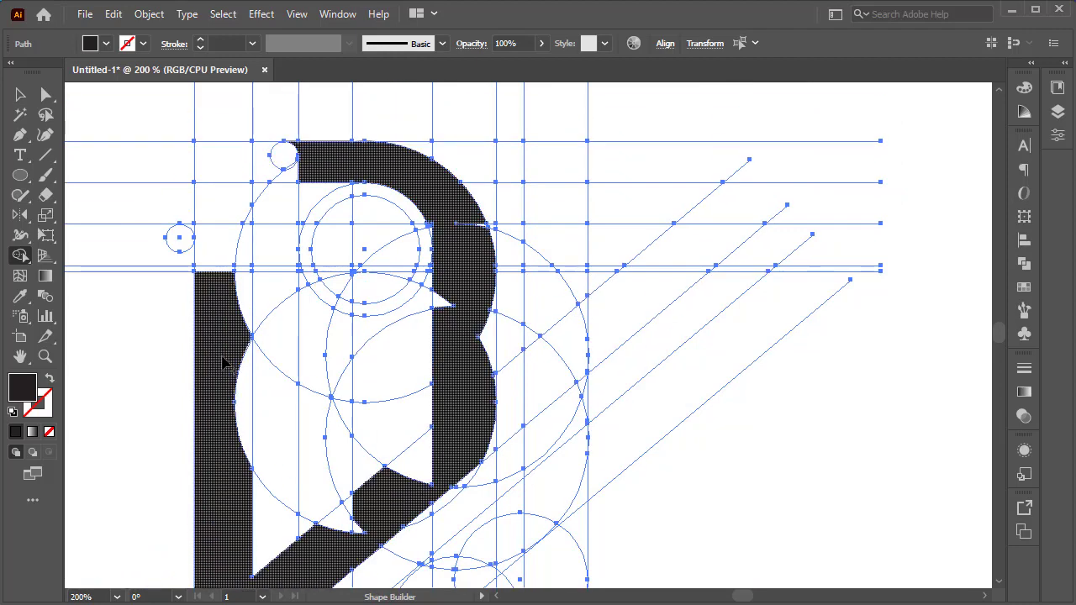
pyautogui.moveTo(222, 271); pyautogui.dragTo(199, 236)
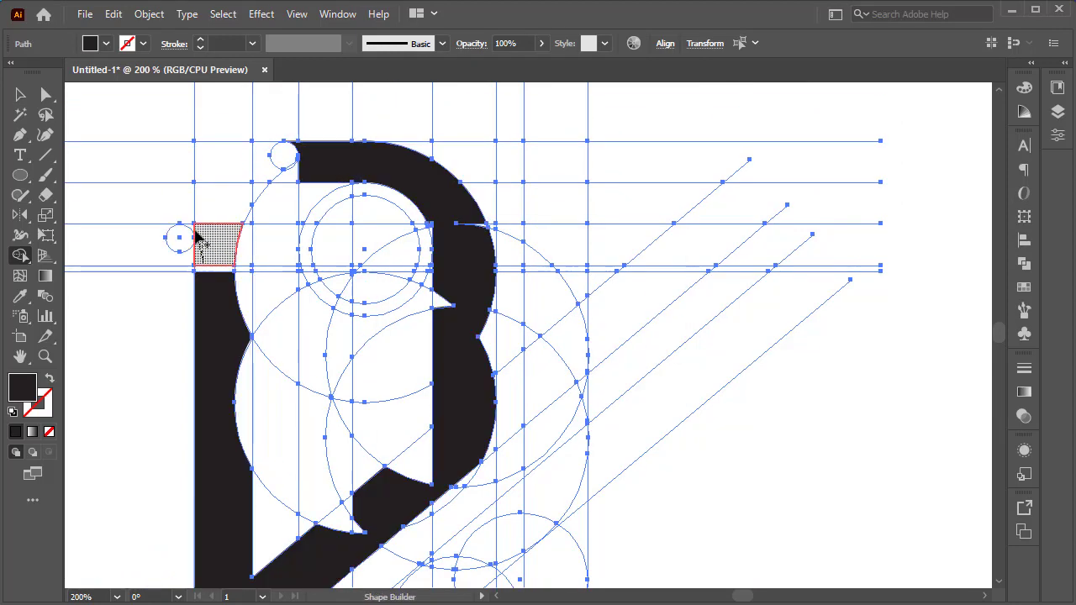
pyautogui.scroll(-4, 240, 288)
pyautogui.click(246, 307)
pyautogui.scroll(4, 252, 290)
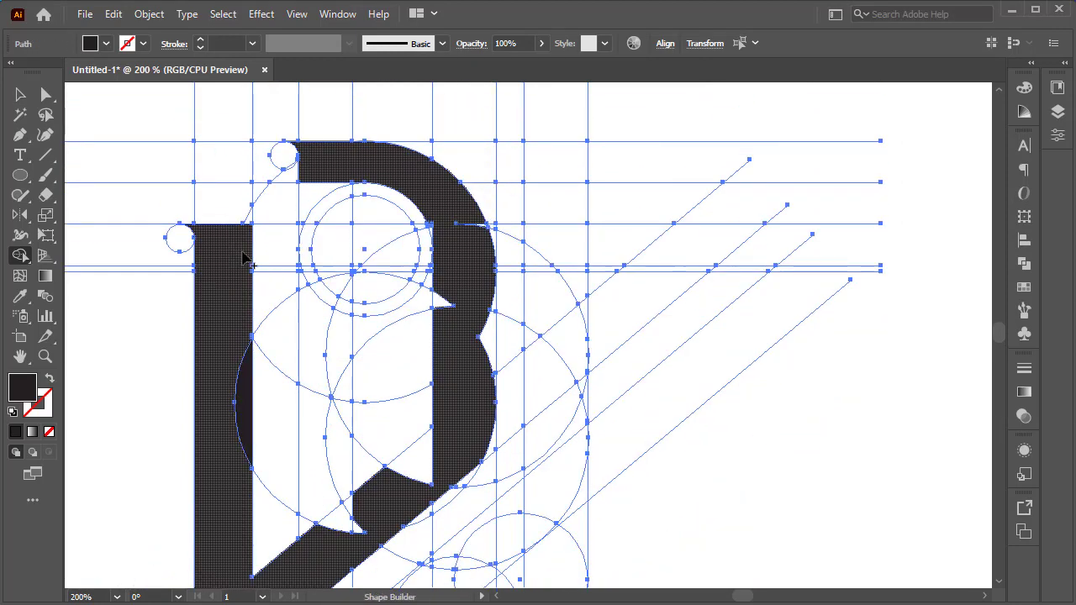
# Merge the horizontal crossbar regions into the letter and fill the small notch beside the stem.
pyautogui.moveTo(246, 250); pyautogui.dragTo(400, 249)
pyautogui.moveTo(330, 234); pyautogui.dragTo(326, 190)
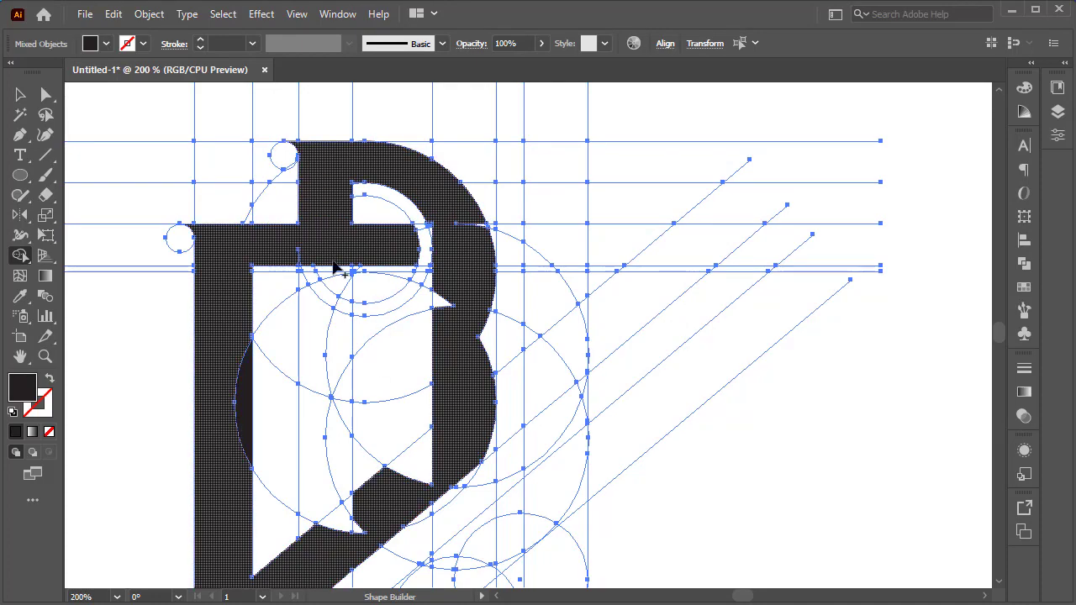
pyautogui.moveTo(450, 257); pyautogui.dragTo(396, 190)
pyautogui.moveTo(400, 206)
pyautogui.mouseDown()
pyautogui.moveTo(387, 234)
pyautogui.moveTo(438, 266)
pyautogui.mouseUp()
pyautogui.scroll(3, 438, 246)
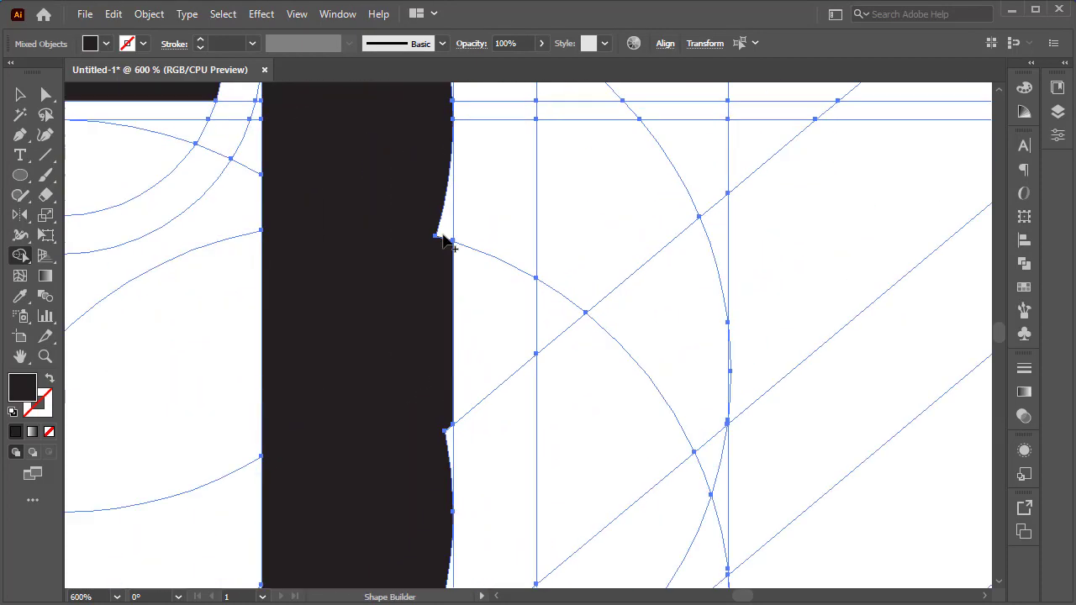
pyautogui.click(441, 231)
# Merge the regions of the letter's lower diagonal arm and curved corner into the shape.
pyautogui.scroll(-3, 436, 344)
pyautogui.scroll(-3, 432, 408)
pyautogui.moveTo(402, 373); pyautogui.dragTo(293, 438)
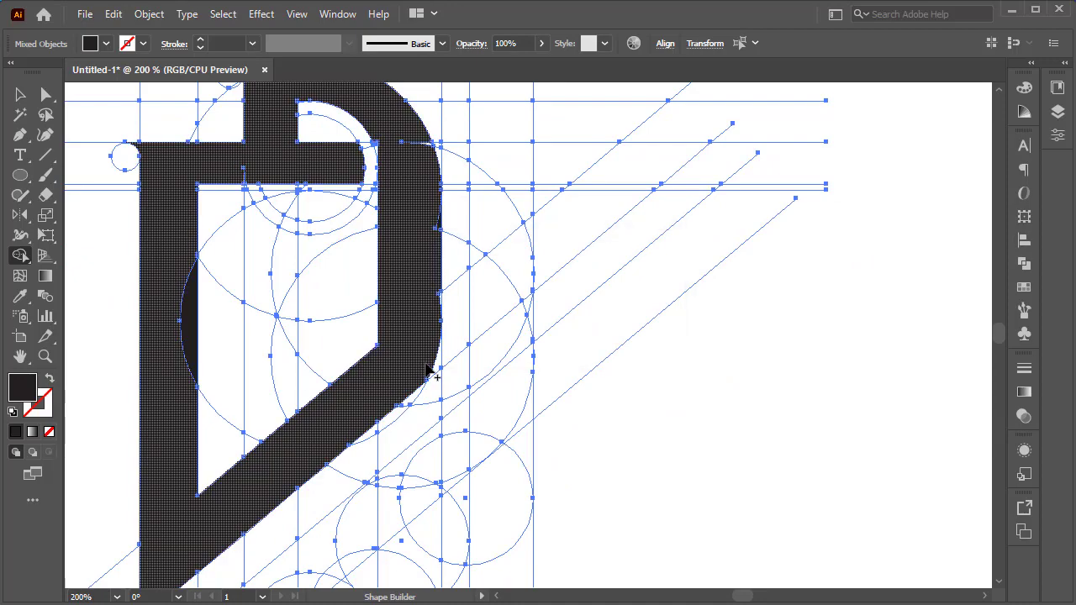
pyautogui.scroll(3, 430, 243)
pyautogui.scroll(2, 430, 252)
pyautogui.scroll(-3, 477, 375)
pyautogui.moveTo(476, 376); pyautogui.dragTo(503, 380)
pyautogui.scroll(-4, 504, 380)
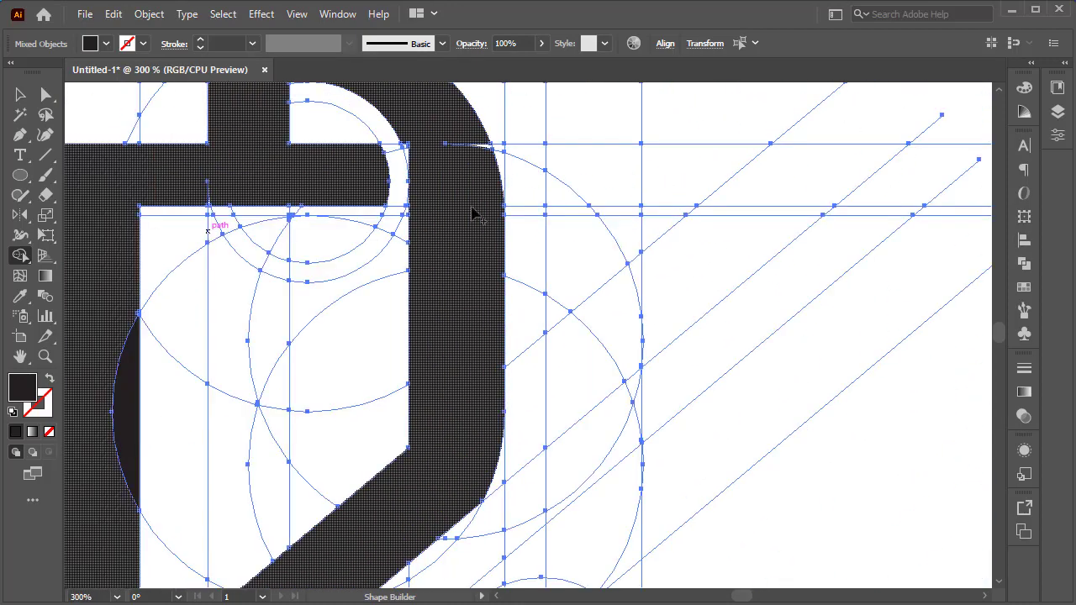
# Merge the leftover slivers along the letter's left edge and crossbar into the shape.
pyautogui.moveTo(133, 350); pyautogui.dragTo(105, 377)
pyautogui.moveTo(212, 375); pyautogui.dragTo(217, 369)
pyautogui.scroll(-2, 391, 241)
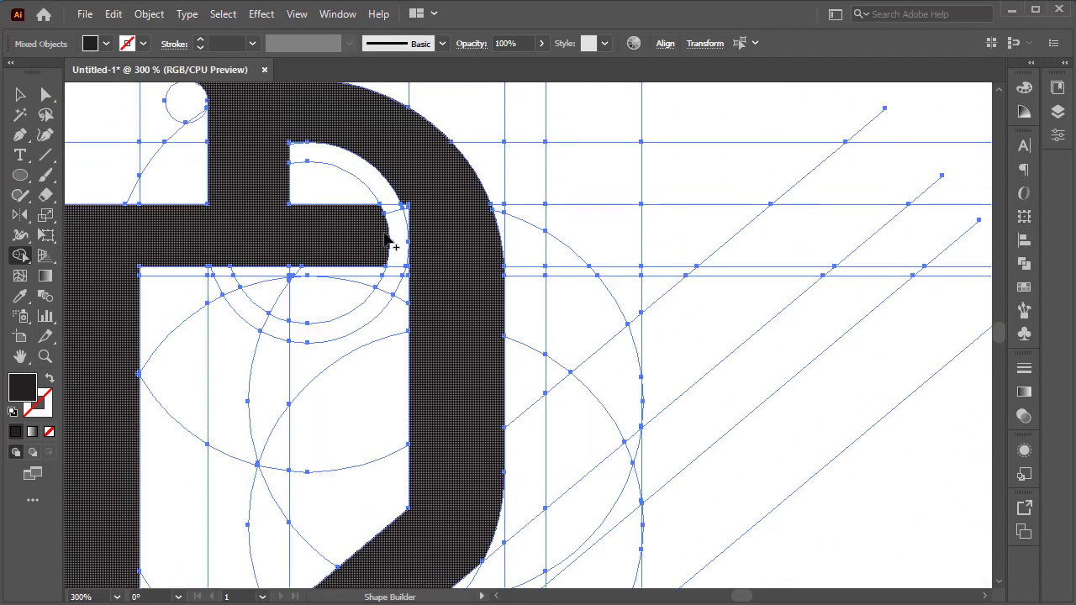
pyautogui.scroll(3, 396, 241)
pyautogui.scroll(-3, 463, 325)
pyautogui.scroll(1, 465, 384)
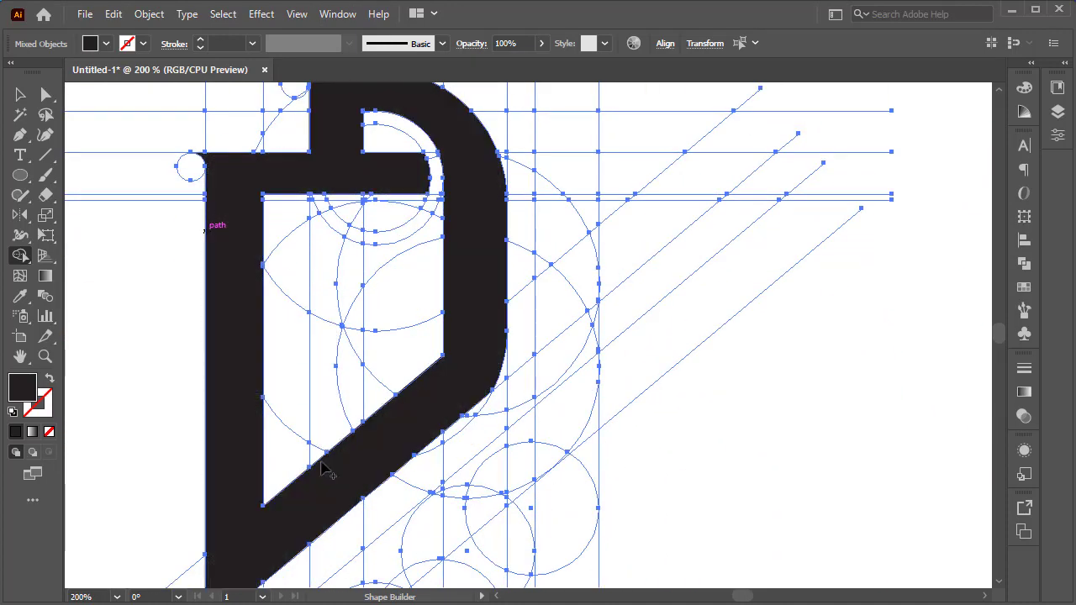
# Process the strip of grid regions inside the letter's counter with Shape Builder.
pyautogui.moveTo(327, 468); pyautogui.dragTo(346, 327)
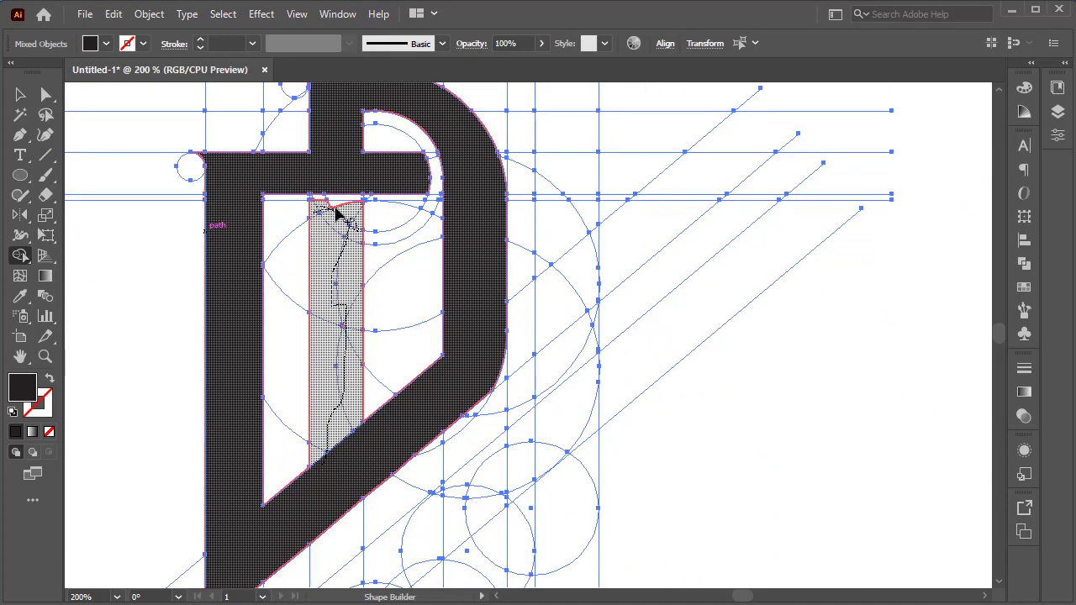
pyautogui.moveTo(339, 216); pyautogui.dragTo(341, 216)
pyautogui.scroll(-2, 379, 420)
pyautogui.scroll(3, 502, 199)
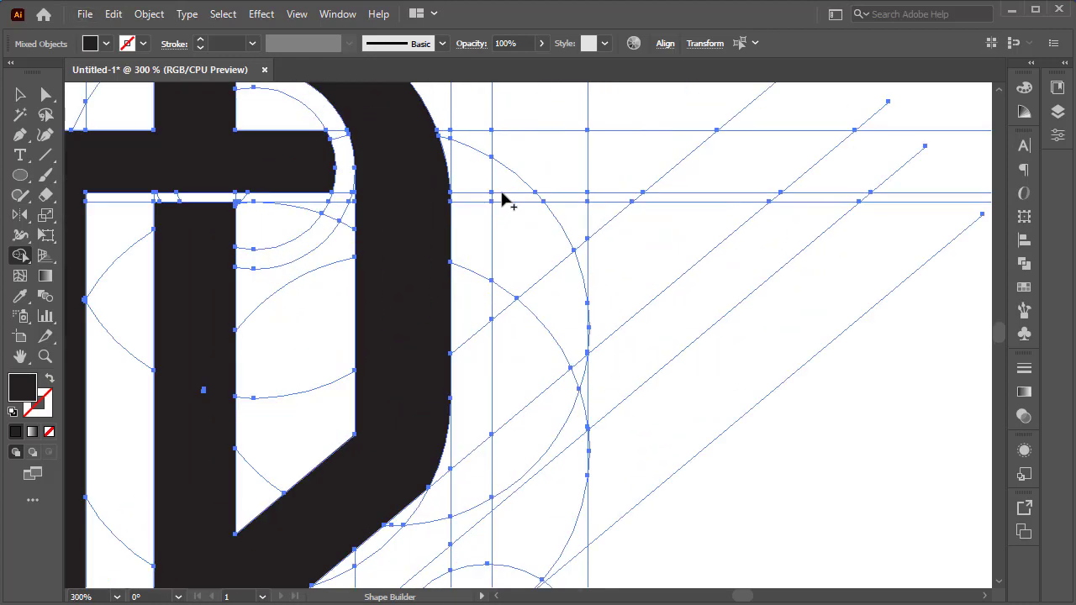
# Build the second letter's arch and outer stems by merging the lower grid regions.
pyautogui.scroll(-3, 508, 211)
pyautogui.scroll(-2, 546, 471)
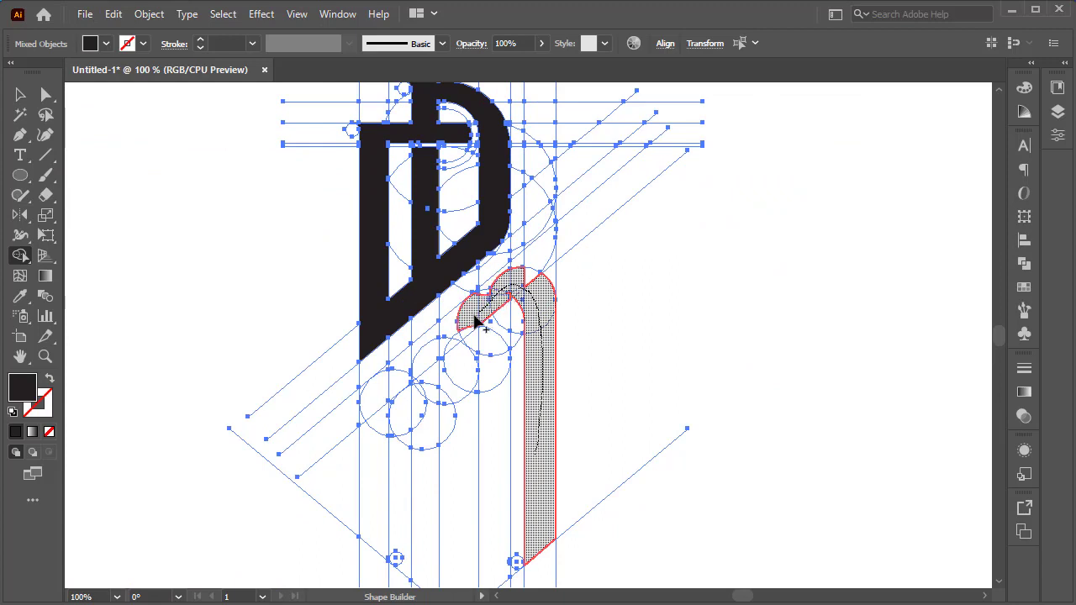
pyautogui.click(383, 401)
pyautogui.scroll(-2, 378, 386)
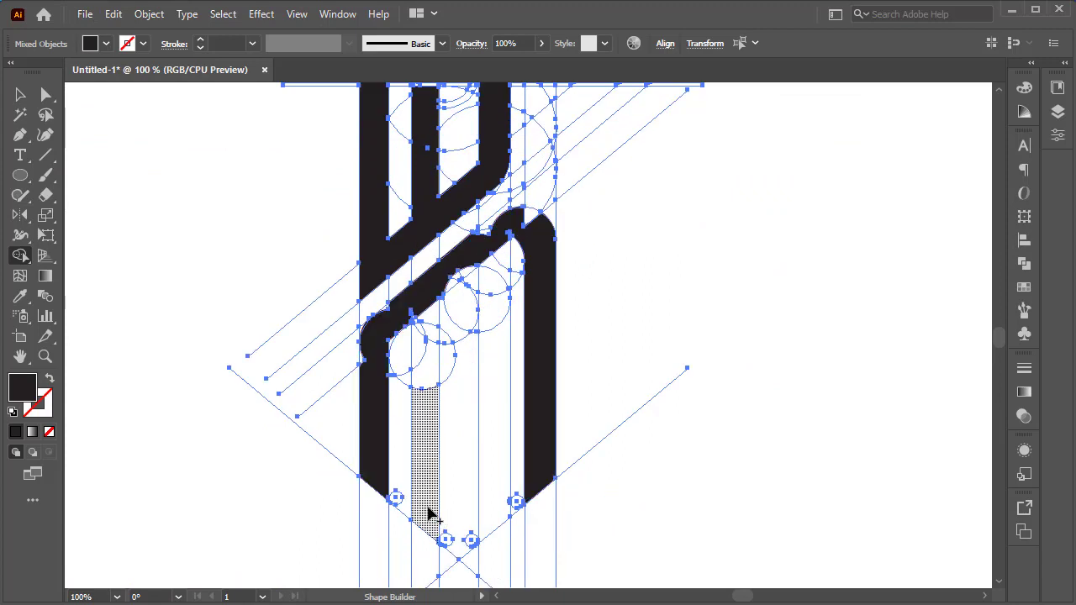
# Merge the inner vertical strips of the second letter into its stems.
pyautogui.moveTo(426, 385); pyautogui.dragTo(427, 389)
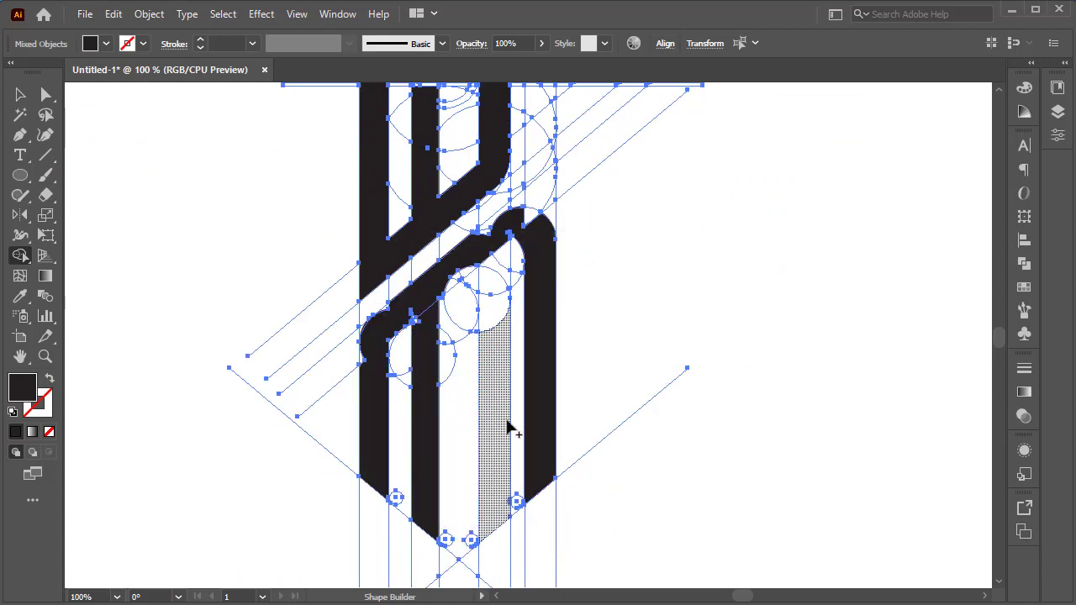
pyautogui.moveTo(466, 273); pyautogui.dragTo(467, 274)
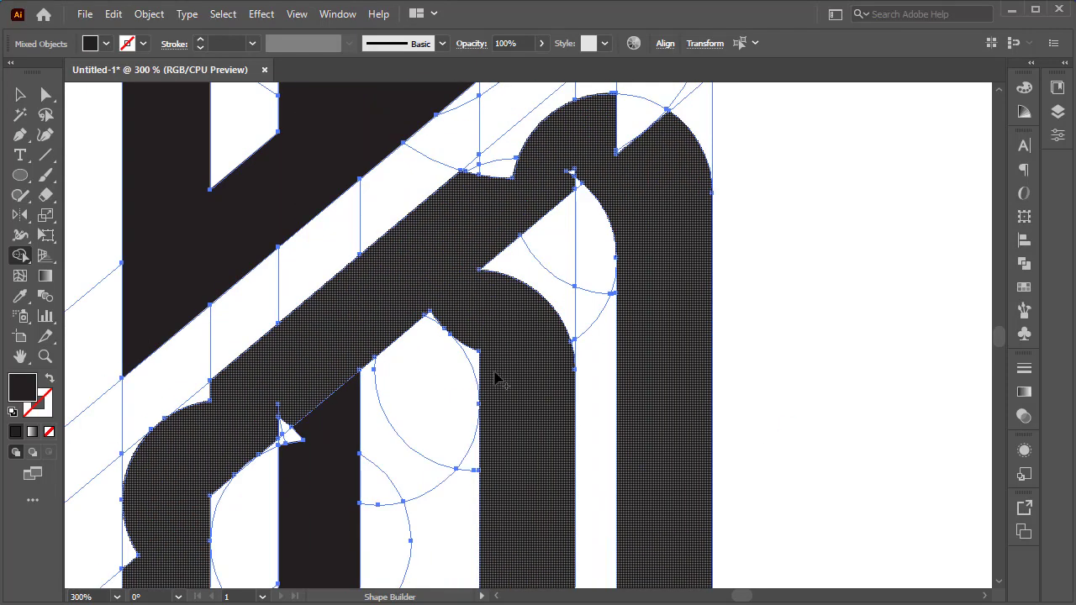
pyautogui.scroll(3, 496, 374)
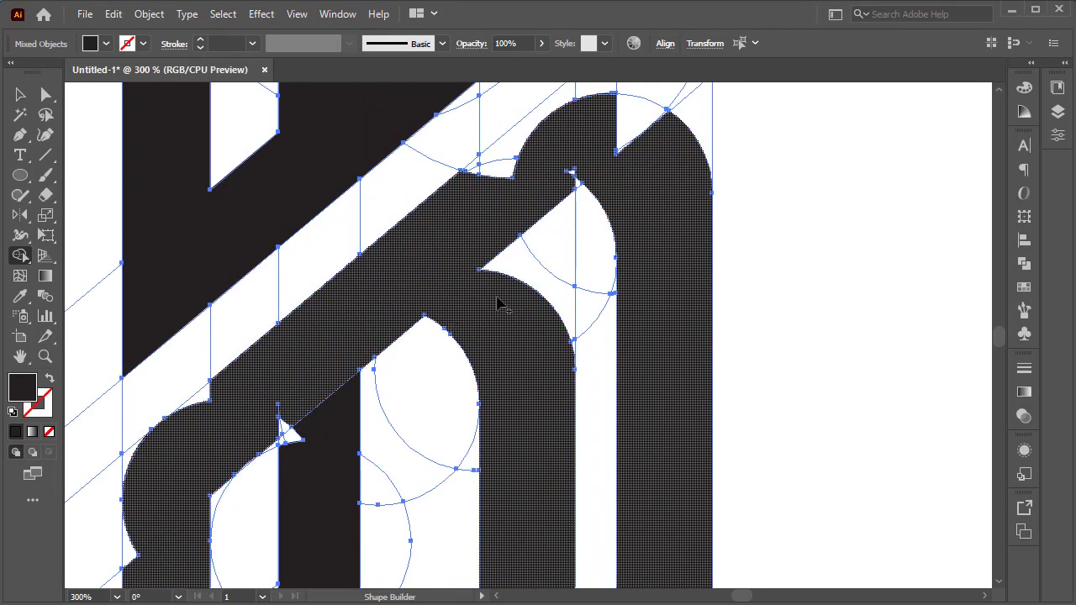
pyautogui.scroll(2, 640, 173)
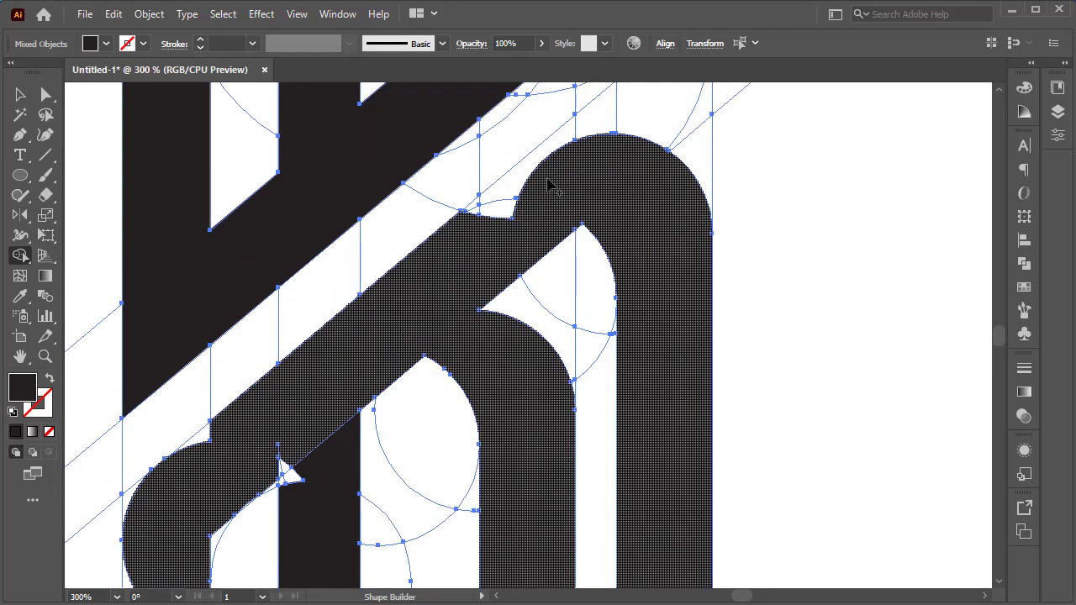
pyautogui.scroll(2, 577, 241)
# Merge the small corner slivers around the second letter's arches into the shape.
pyautogui.moveTo(437, 364); pyautogui.dragTo(735, 123)
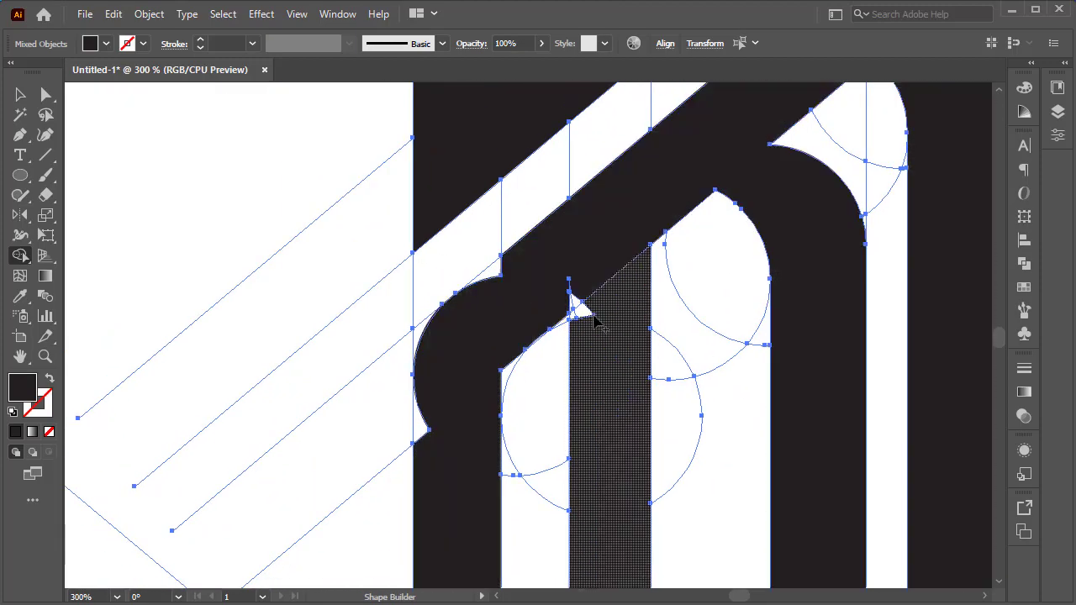
pyautogui.moveTo(586, 304)
pyautogui.mouseDown()
pyautogui.moveTo(562, 285)
pyautogui.moveTo(574, 305)
pyautogui.mouseUp()
pyautogui.moveTo(535, 270); pyautogui.dragTo(489, 281)
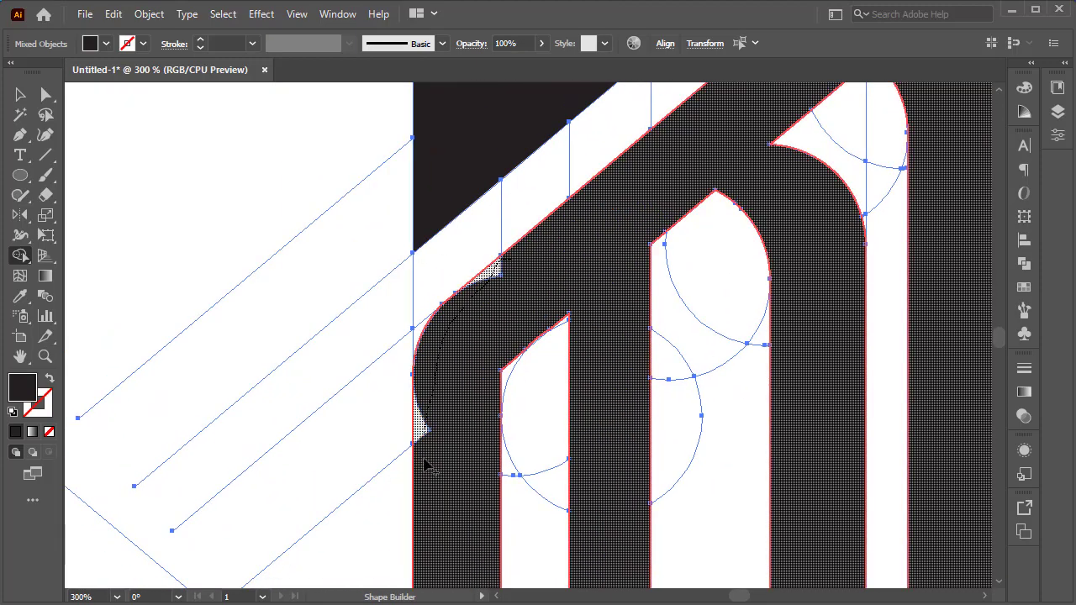
pyautogui.moveTo(425, 467); pyautogui.dragTo(425, 466)
# Merge the tiny slivers along the logo's pointed bottom edge into the letter shape with Shape Builder.
pyautogui.scroll(-4, 607, 499)
pyautogui.scroll(4, 607, 499)
pyautogui.scroll(2, 580, 521)
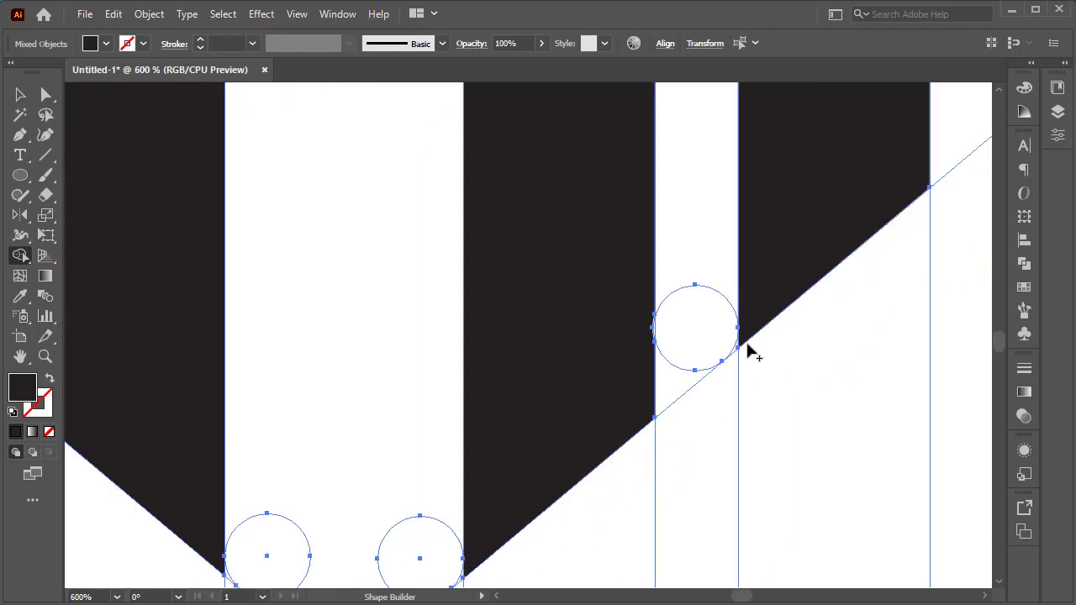
pyautogui.moveTo(746, 334); pyautogui.dragTo(734, 348)
pyautogui.scroll(-1, 504, 513)
pyautogui.moveTo(472, 541); pyautogui.dragTo(458, 558)
pyautogui.moveTo(346, 518); pyautogui.dragTo(535, 399)
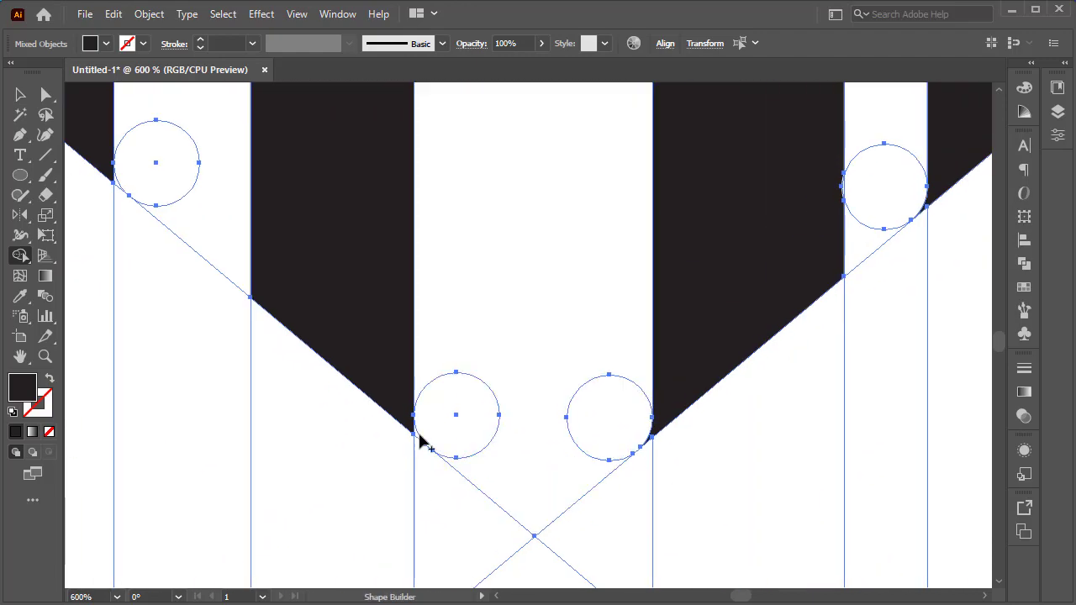
pyautogui.scroll(3, 254, 312)
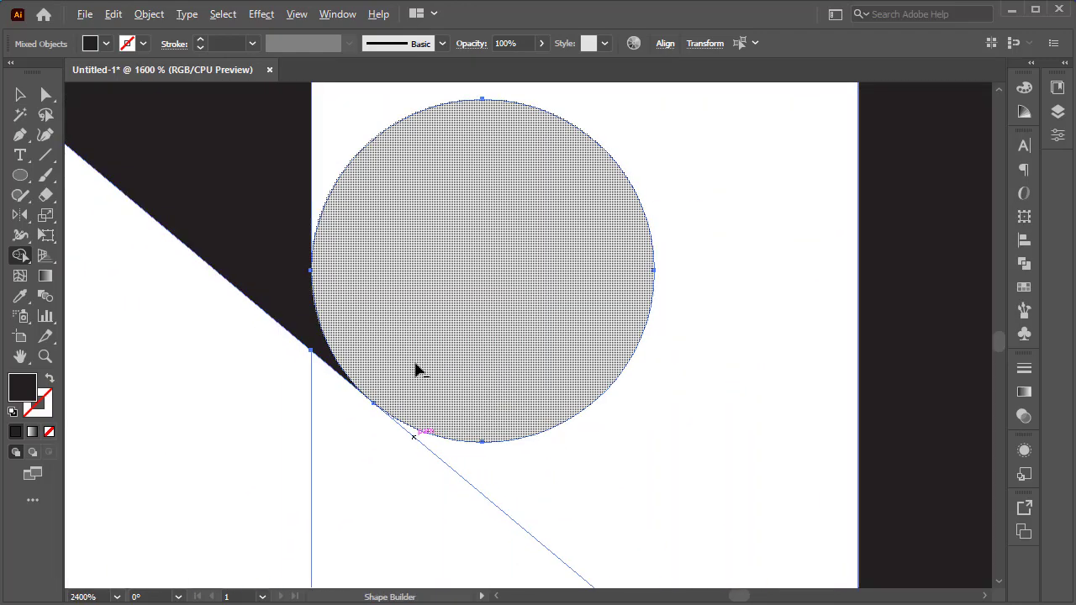
pyautogui.scroll(-9, 457, 336)
pyautogui.scroll(2, 516, 160)
pyautogui.scroll(2, 490, 252)
pyautogui.moveTo(599, 180); pyautogui.dragTo(439, 281)
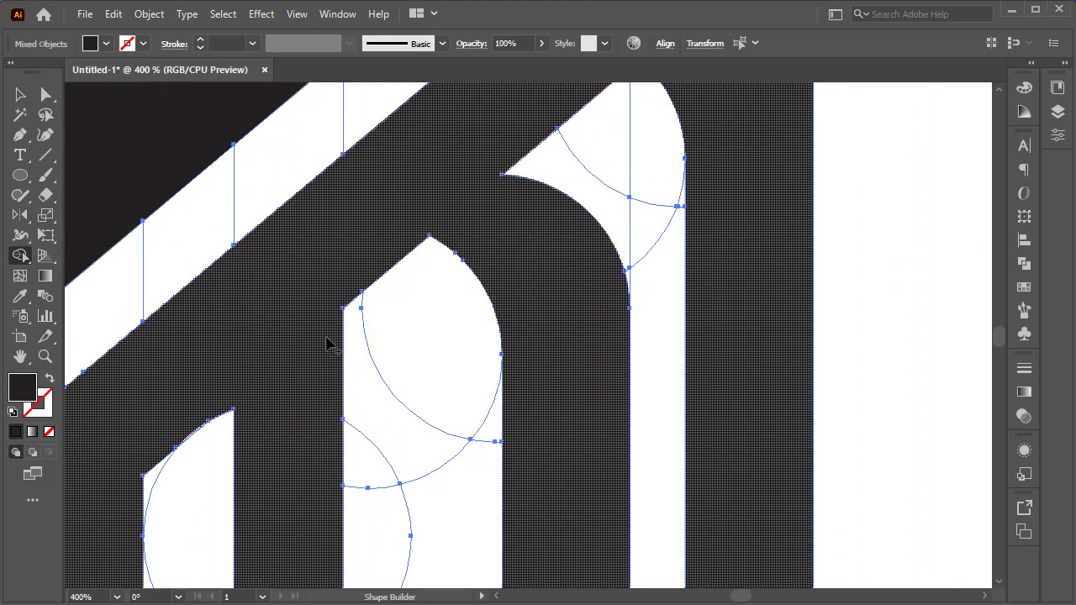
# Merge the arc regions right of the first letter into the second letter's upper curve.
pyautogui.scroll(5, 588, 215)
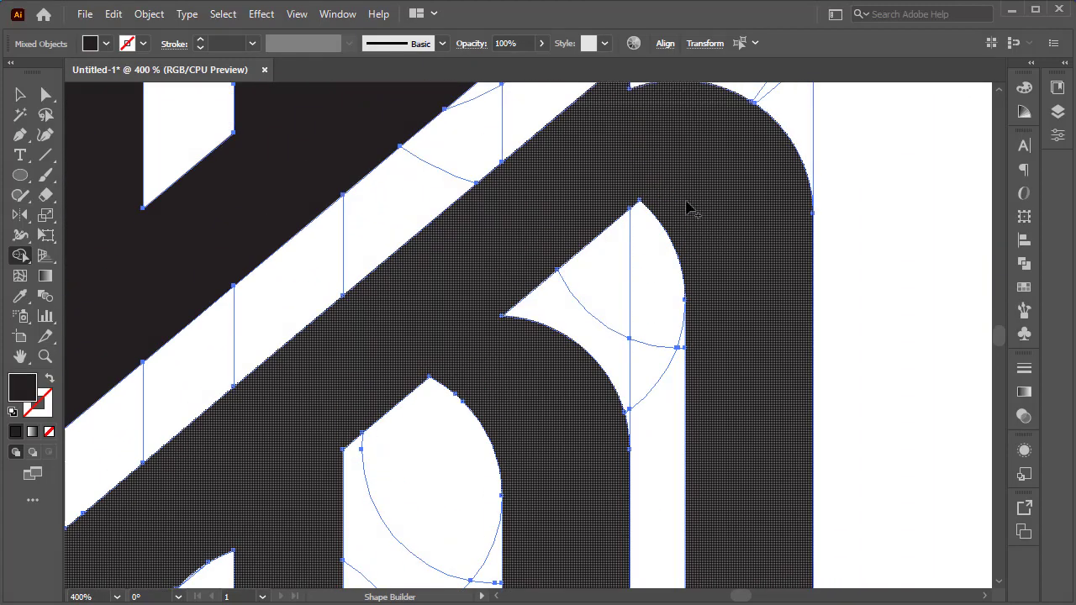
pyautogui.scroll(4, 686, 211)
pyautogui.scroll(-4, 685, 221)
pyautogui.scroll(2, 711, 210)
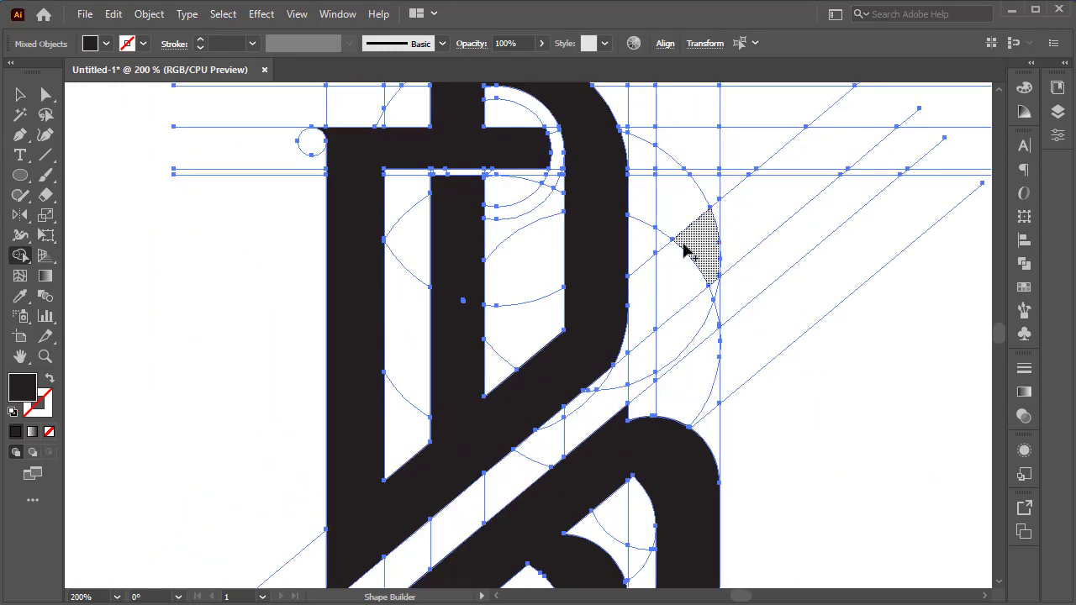
pyautogui.scroll(-1, 679, 238)
pyautogui.moveTo(623, 122); pyautogui.dragTo(664, 157)
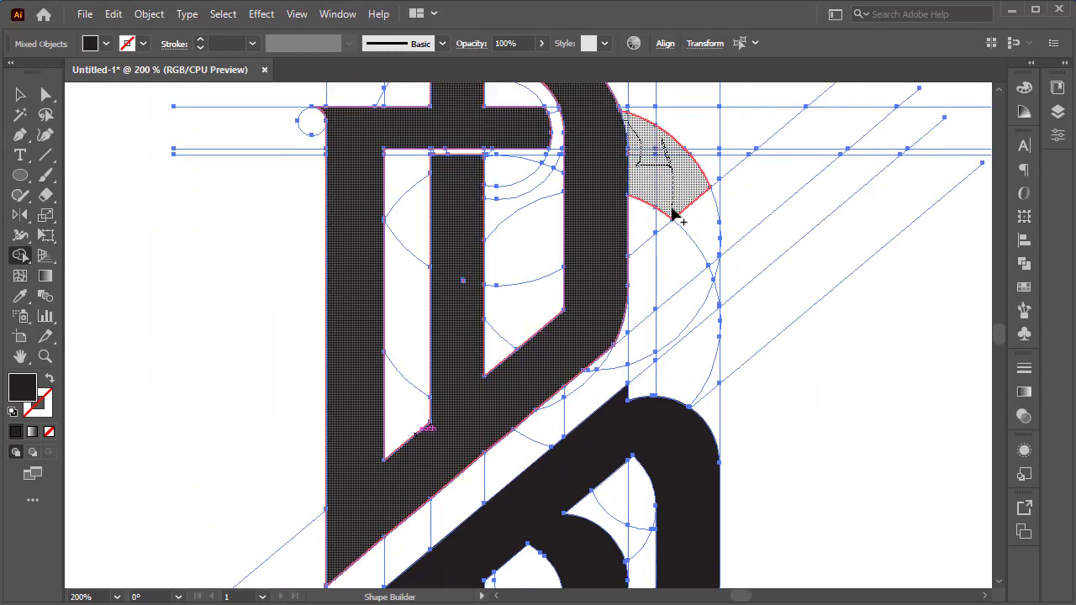
pyautogui.moveTo(679, 308); pyautogui.dragTo(655, 382)
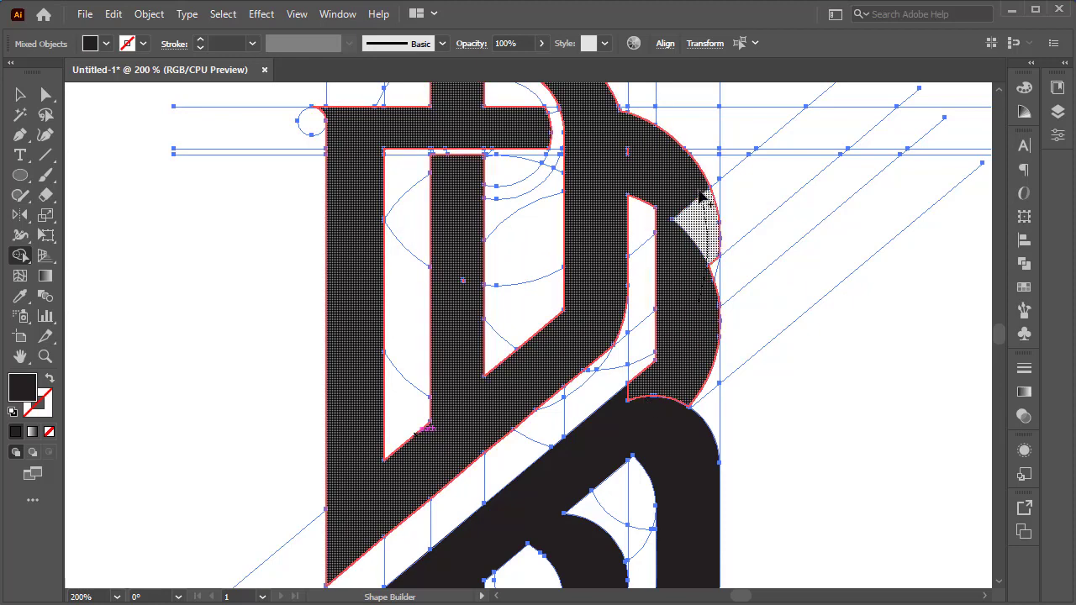
pyautogui.moveTo(716, 281); pyautogui.dragTo(714, 287)
pyautogui.moveTo(630, 153); pyautogui.dragTo(645, 172)
pyautogui.moveTo(666, 323); pyautogui.dragTo(633, 437)
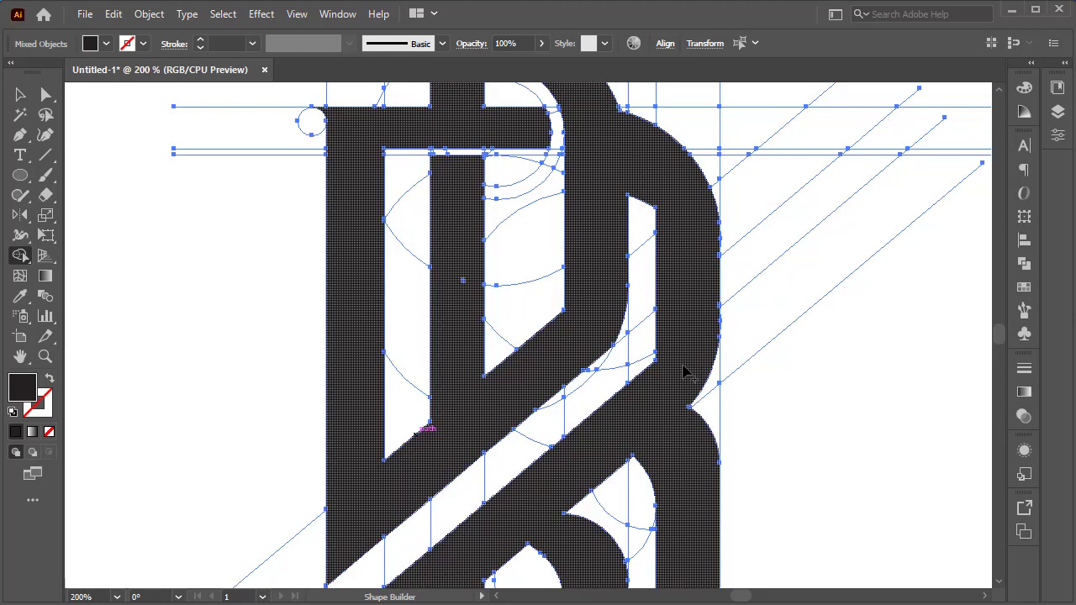
# Undo the last three Shape Builder merges beside the first letter.
pyautogui.scroll(1, 686, 365)
pyautogui.scroll(-2, 679, 384)
pyautogui.scroll(3, 617, 336)
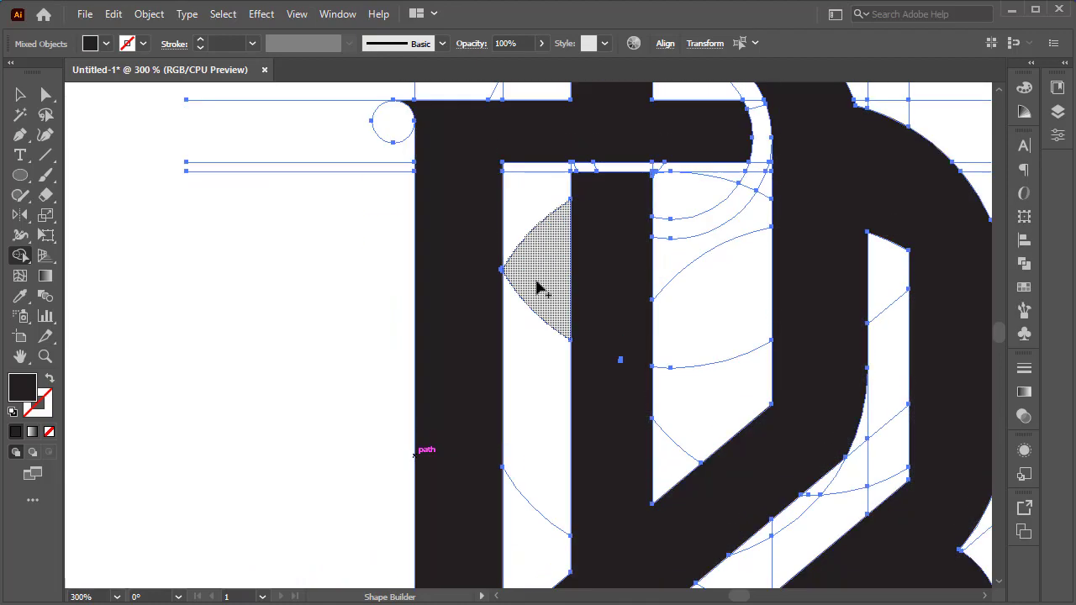
pyautogui.scroll(3, 723, 376)
pyautogui.press('space')
pyautogui.moveTo(882, 580); pyautogui.dragTo(573, 362)
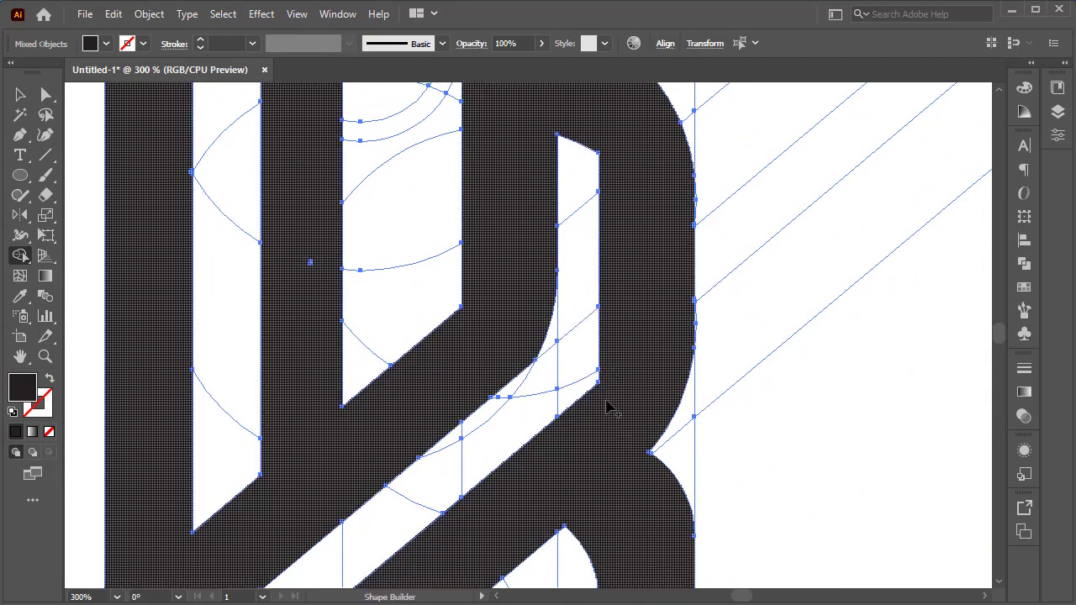
pyautogui.hotkey('ctrl', 'z')
pyautogui.hotkey('ctrl', 'z')
pyautogui.hotkey('ctrl', 'z')
# Select and delete a construction line fragment right of the first letter's bowl.
pyautogui.scroll(3, 636, 355)
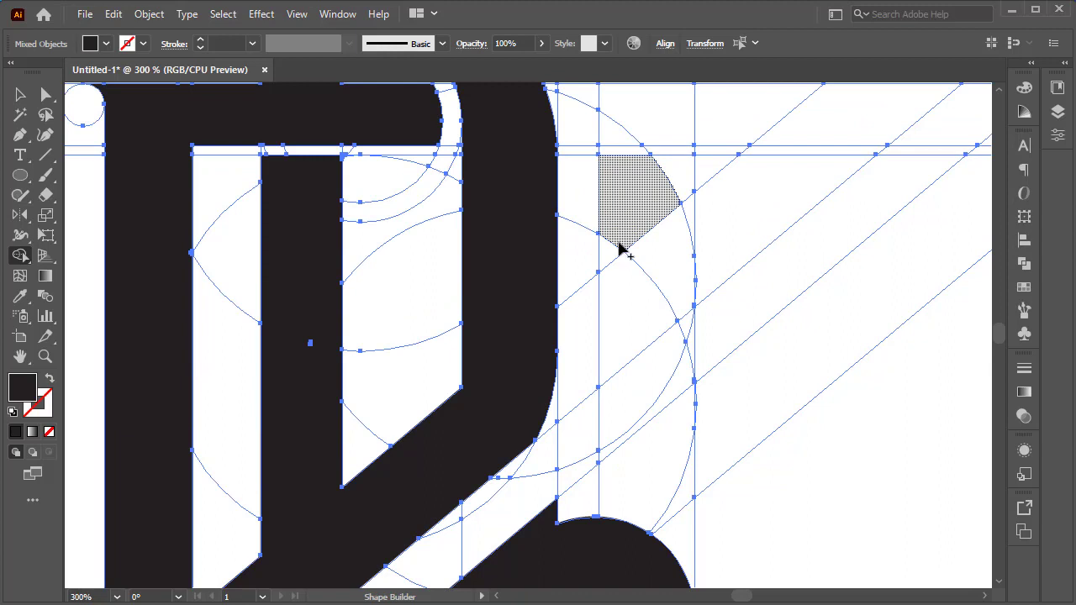
pyautogui.moveTo(586, 518); pyautogui.dragTo(636, 482)
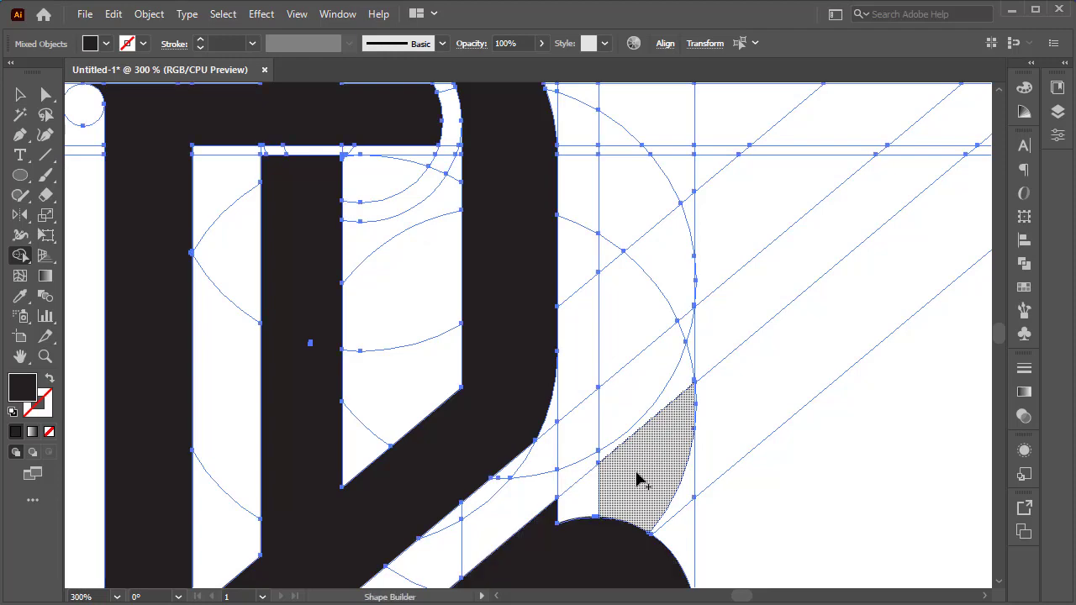
pyautogui.scroll(2, 636, 479)
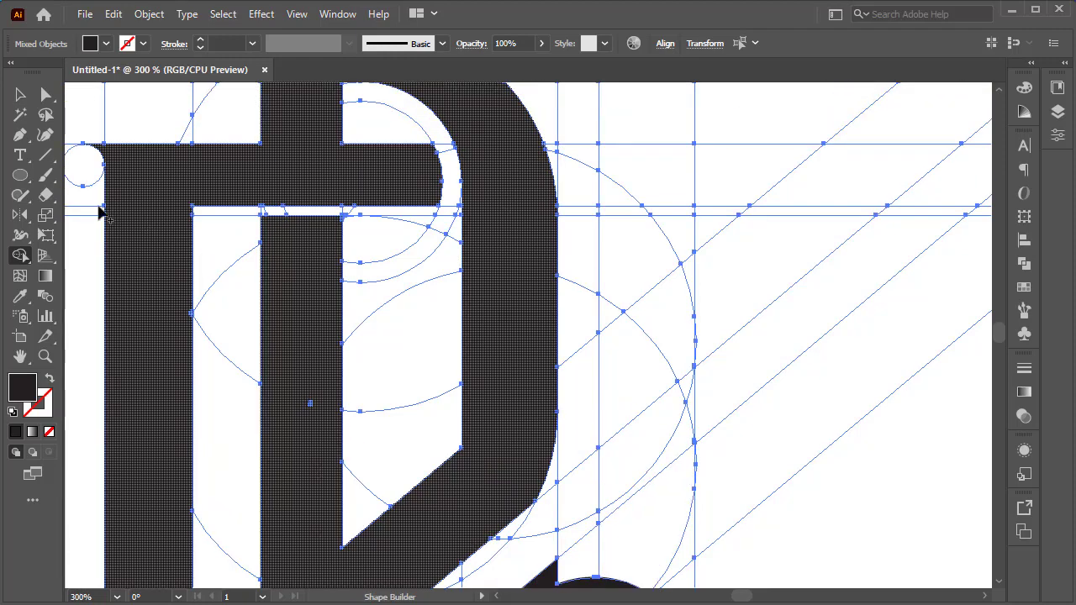
pyautogui.press('v')
pyautogui.moveTo(694, 174)
pyautogui.mouseDown()
pyautogui.moveTo(644, 180)
pyautogui.moveTo(699, 175)
pyautogui.mouseUp()
pyautogui.press('Delete')
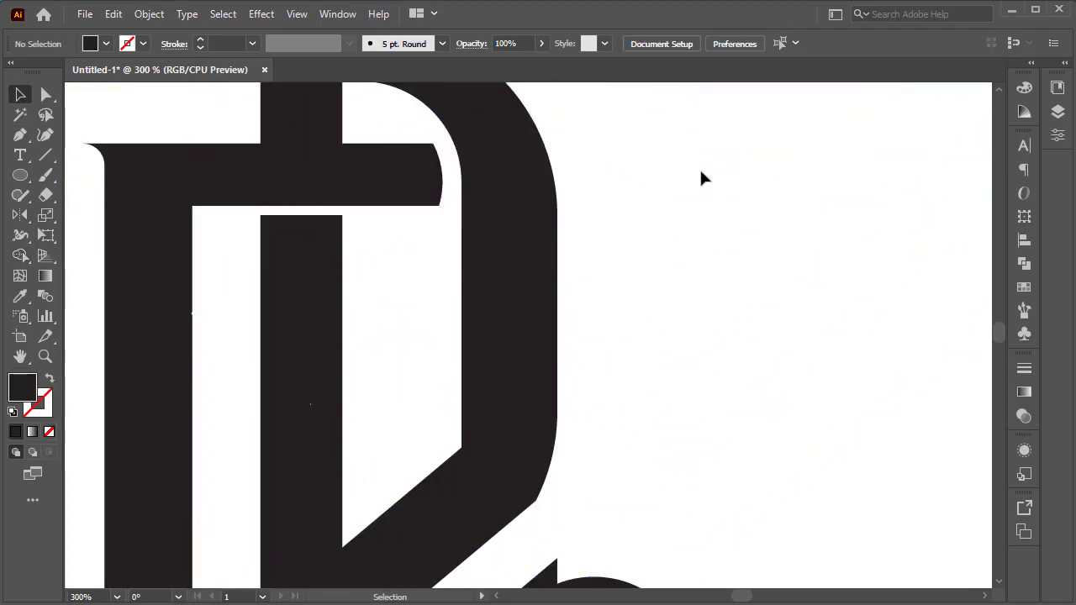
# Select all artwork and merge the strip right of the first letter into the second letter's upper curve.
pyautogui.hotkey('ctrl', '0')
pyautogui.hotkey('ctrl', 'a')
pyautogui.hotkey('shift', 'm')
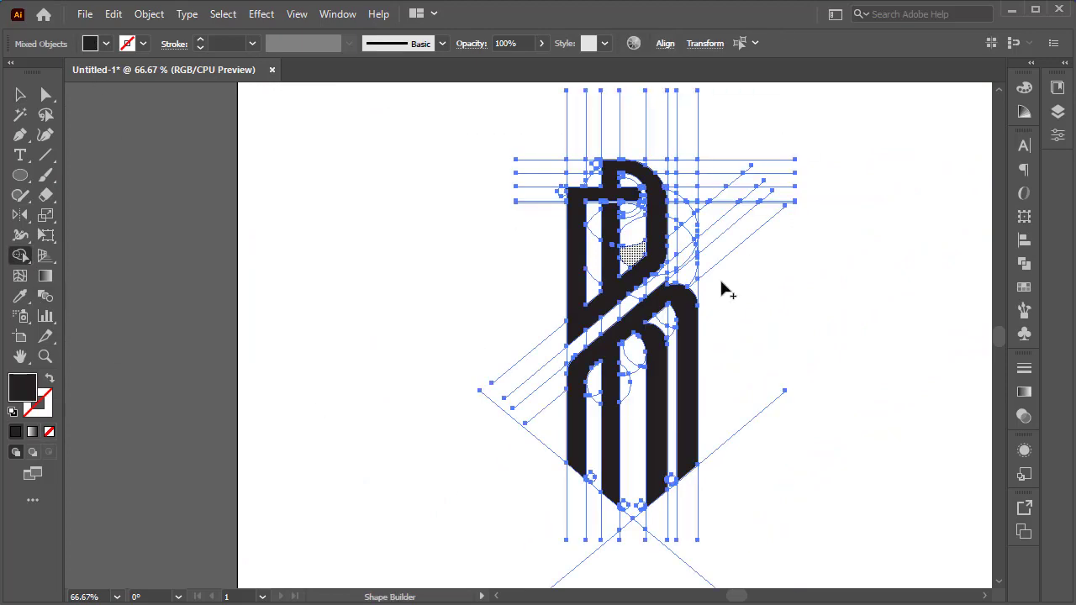
pyautogui.scroll(3, 720, 288)
pyautogui.scroll(1, 670, 310)
pyautogui.moveTo(561, 428)
pyautogui.mouseDown()
pyautogui.moveTo(591, 409)
pyautogui.moveTo(608, 250)
pyautogui.mouseUp()
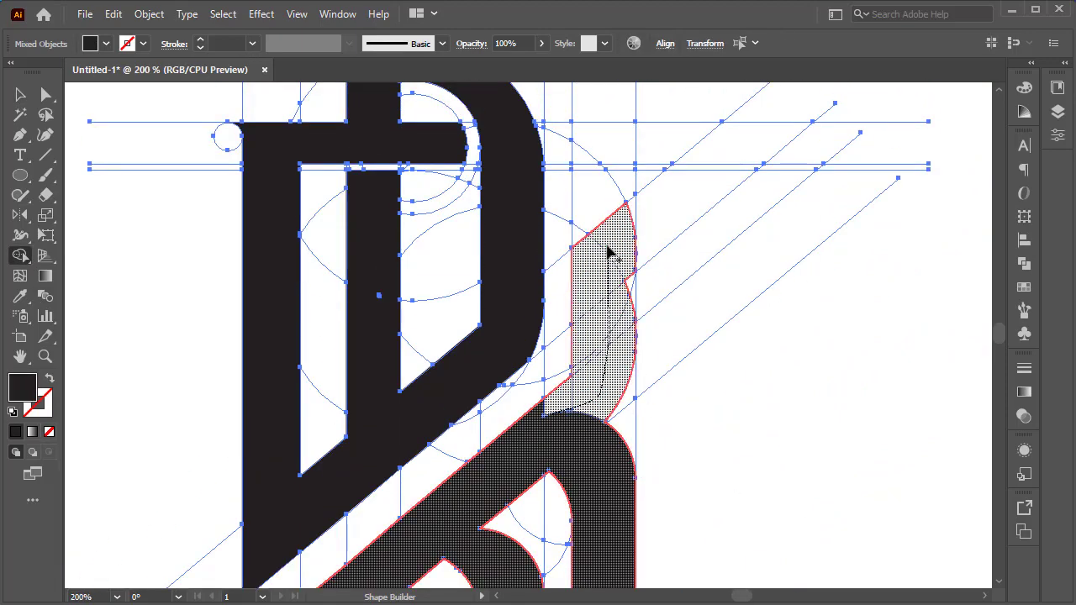
pyautogui.moveTo(568, 161)
pyautogui.mouseDown()
pyautogui.moveTo(403, 244)
pyautogui.moveTo(588, 266)
pyautogui.moveTo(615, 340)
pyautogui.mouseUp()
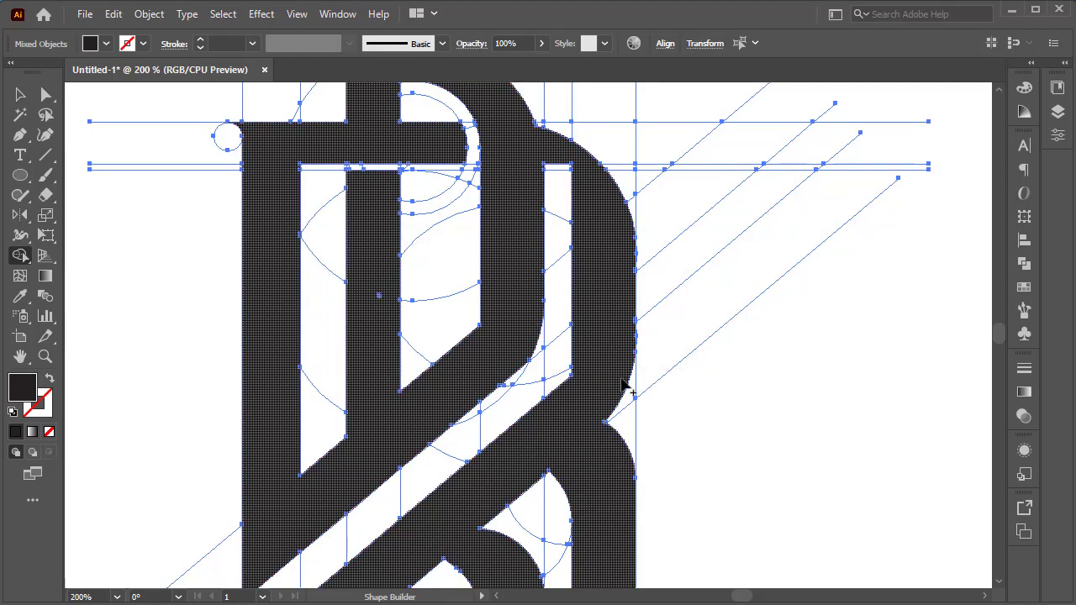
# Set the fill of the circle over the second letter's upper stem to none.
pyautogui.hotkey('ctrl', '1')
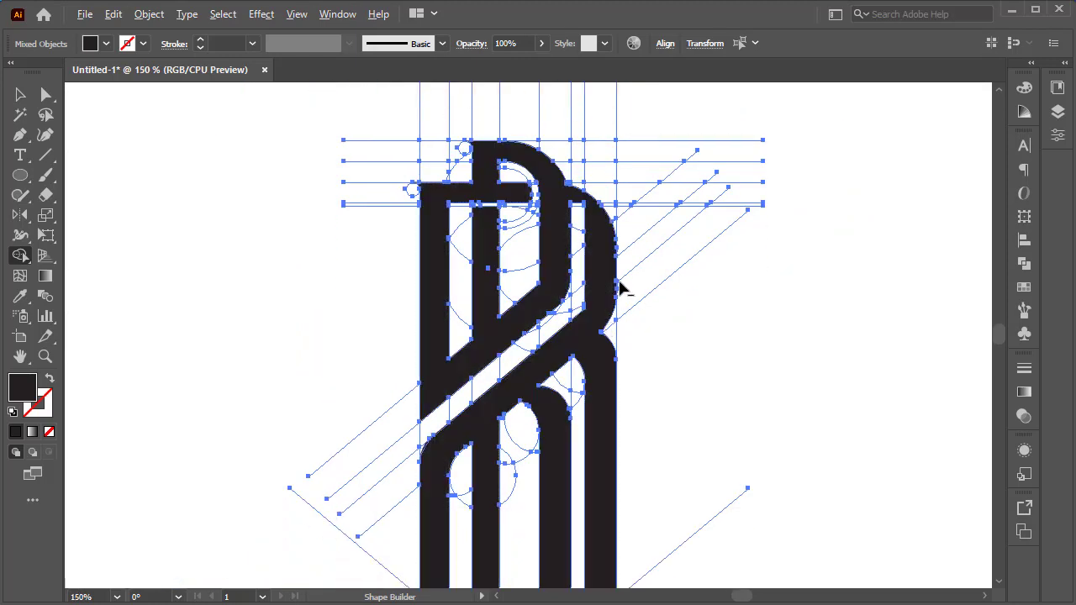
pyautogui.scroll(2, 616, 158)
pyautogui.click(20, 94)
pyautogui.moveTo(514, 246)
pyautogui.mouseDown()
pyautogui.moveTo(562, 308)
pyautogui.moveTo(572, 305)
pyautogui.moveTo(555, 281)
pyautogui.mouseUp()
pyautogui.click(105, 43)
pyautogui.click(10, 66)
pyautogui.press('v')
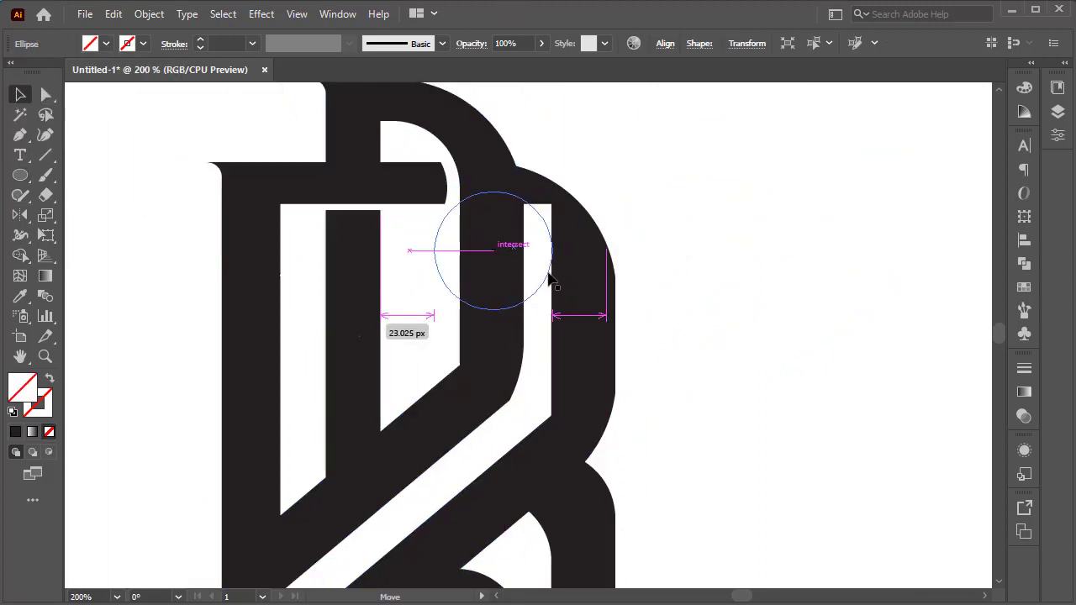
pyautogui.click(739, 215)
# Select all artwork, set its fill to black, and deselect.
pyautogui.scroll(-2, 740, 214)
pyautogui.hotkey('ctrl', 'a')
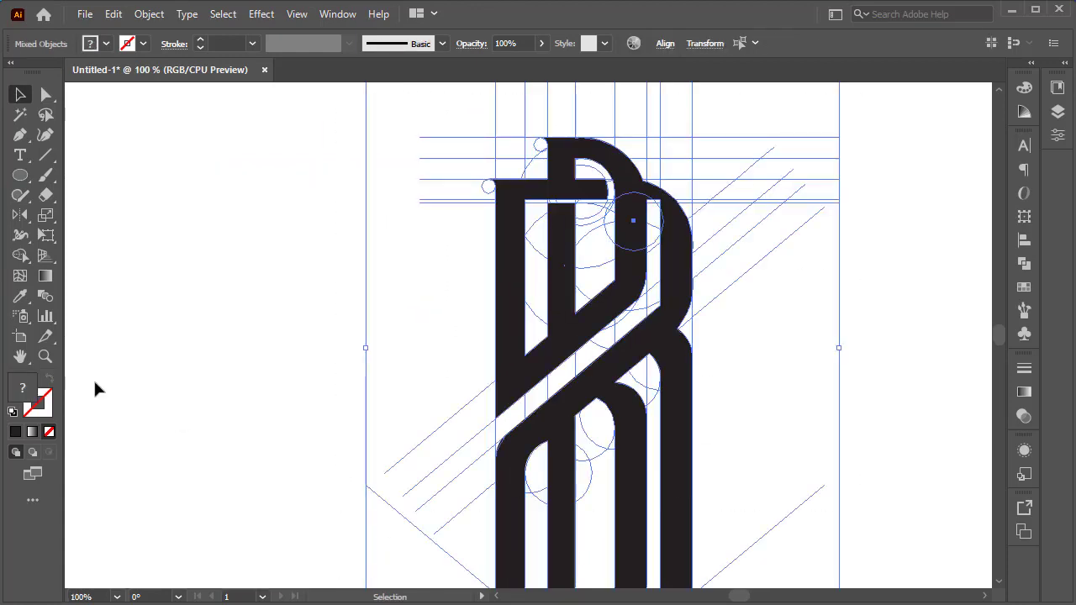
pyautogui.hotkey('shift', 'm')
pyautogui.click(105, 44)
pyautogui.click(45, 74)
pyautogui.scroll(4, 727, 184)
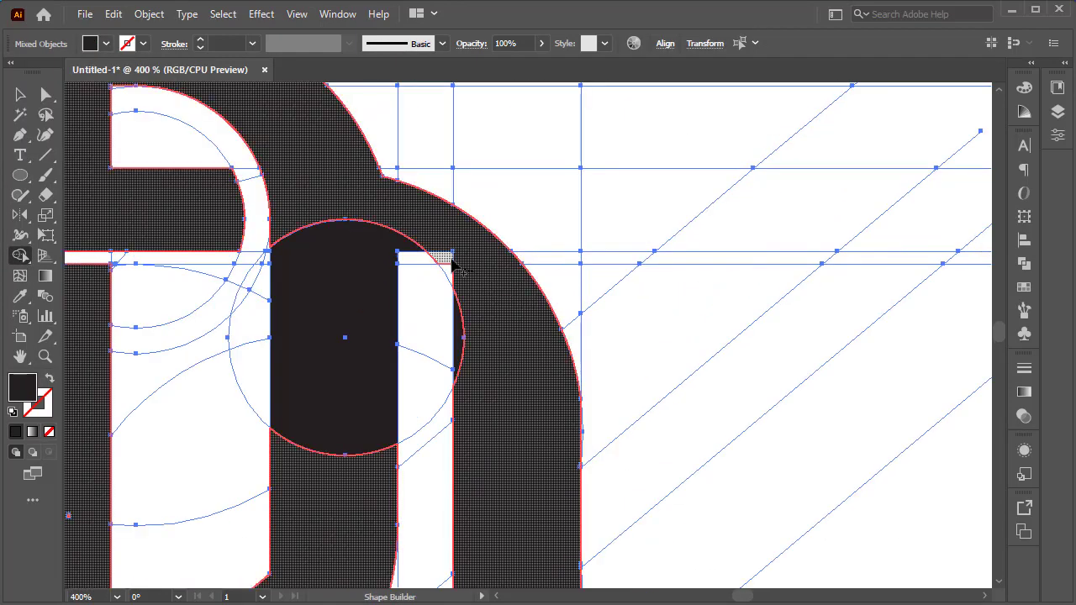
pyautogui.scroll(-4, 557, 423)
pyautogui.scroll(-2, 561, 438)
pyautogui.press('v')
pyautogui.click(852, 298)
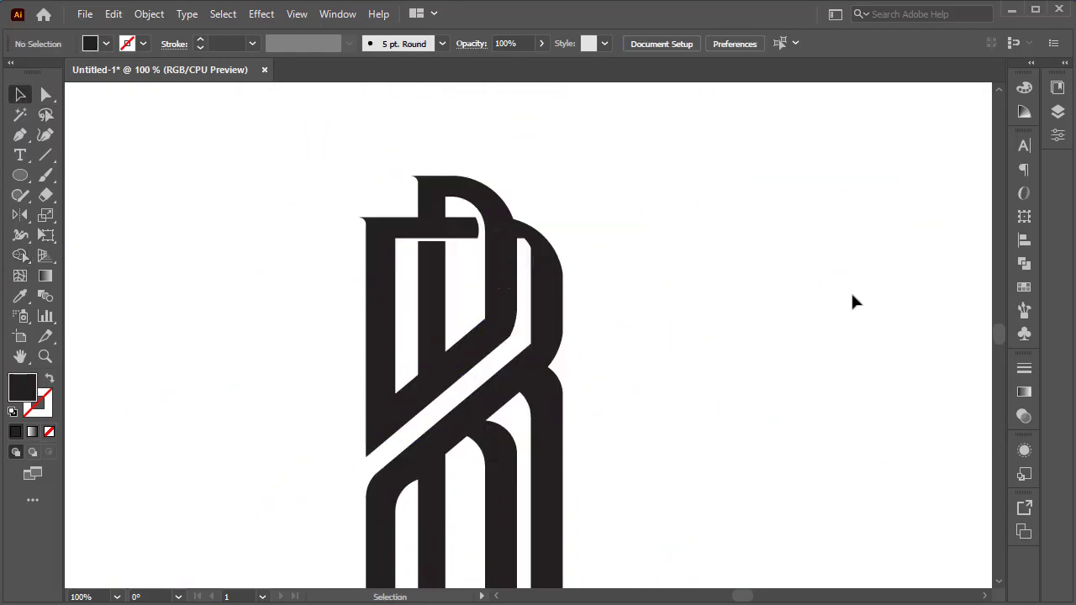
# Duplicate the finished logo to the right of the original and select the copy.
pyautogui.scroll(4, 339, 300)
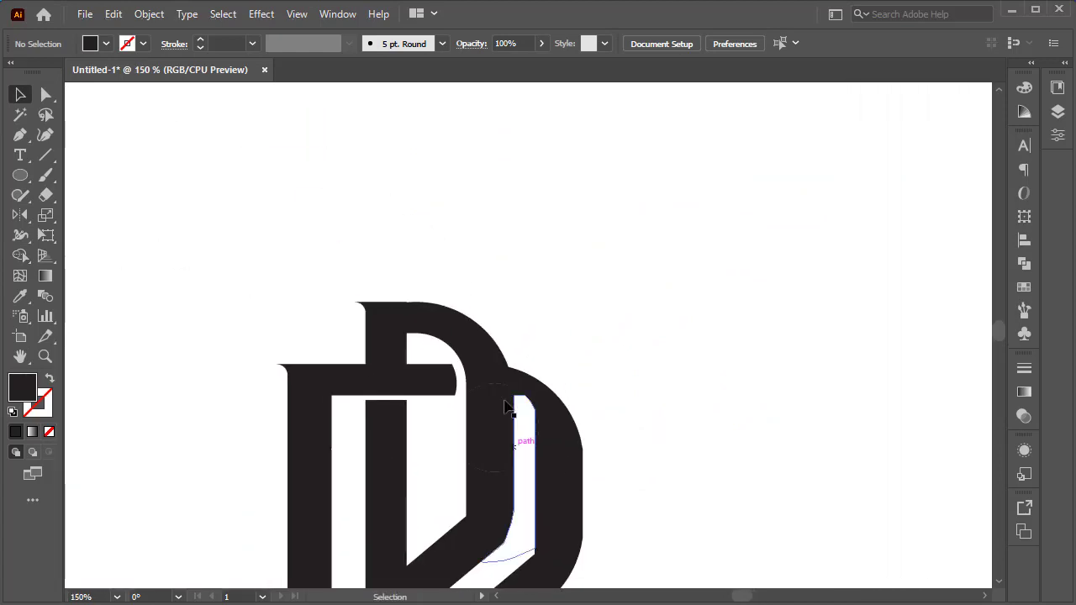
pyautogui.scroll(-5, 570, 428)
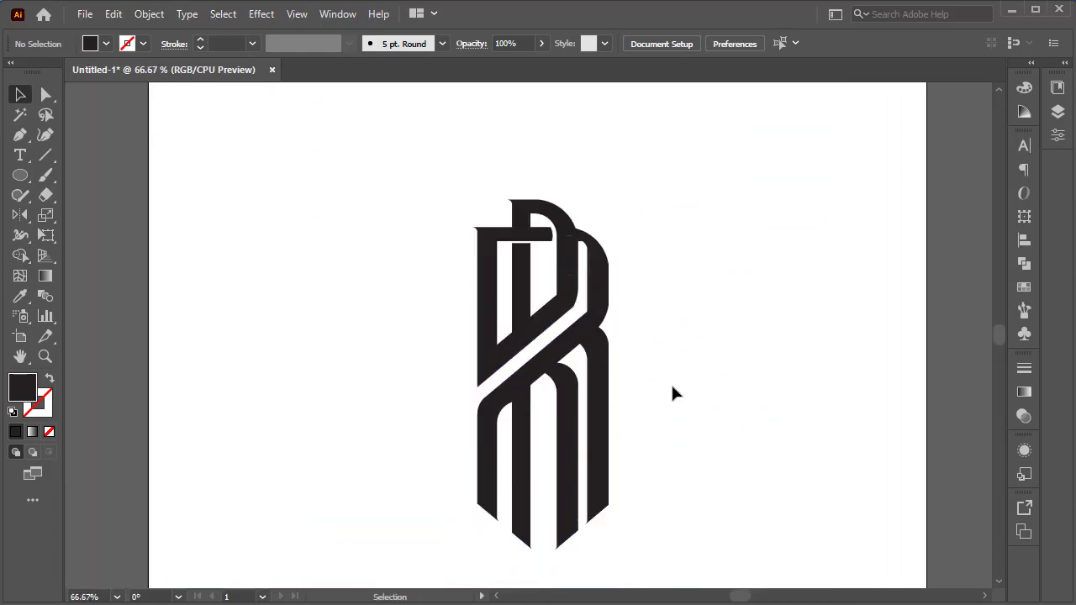
pyautogui.moveTo(671, 256); pyautogui.dragTo(595, 252)
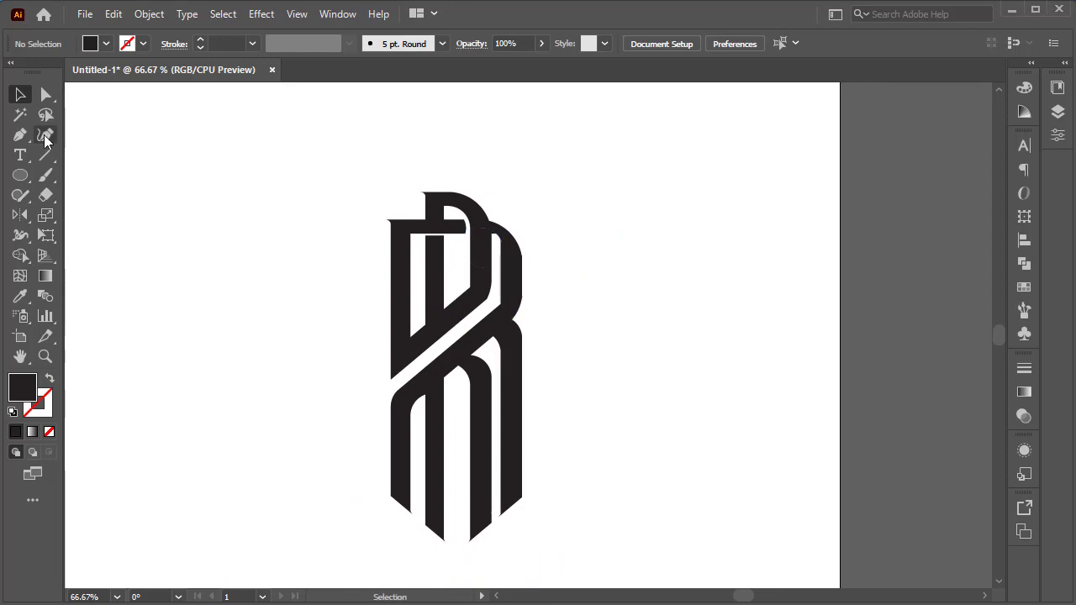
pyautogui.click(21, 114)
pyautogui.moveTo(518, 300); pyautogui.dragTo(752, 300)
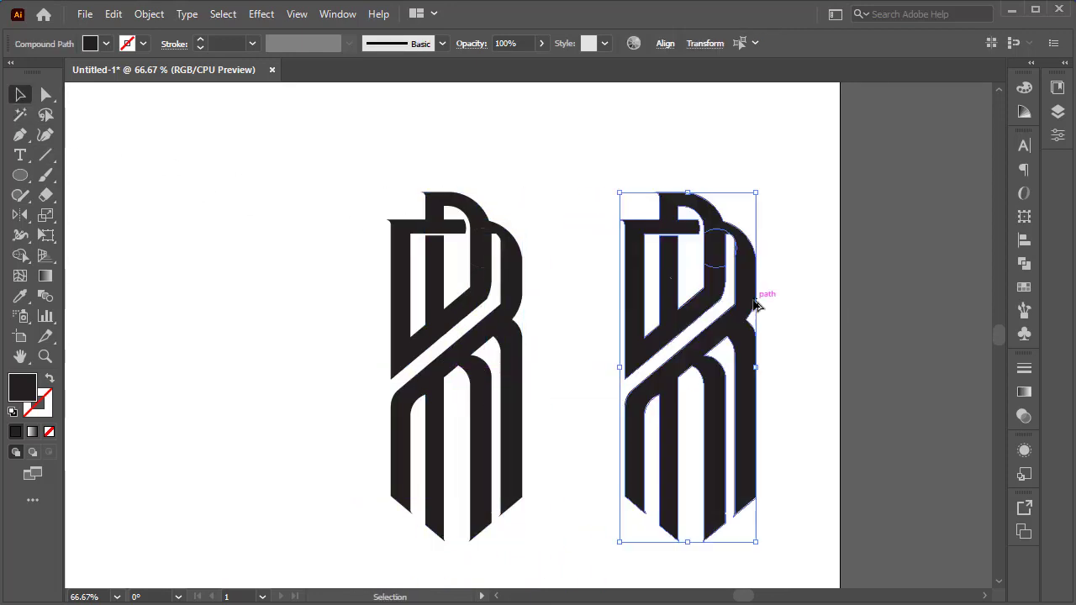
pyautogui.click(804, 228)
pyautogui.click(702, 357)
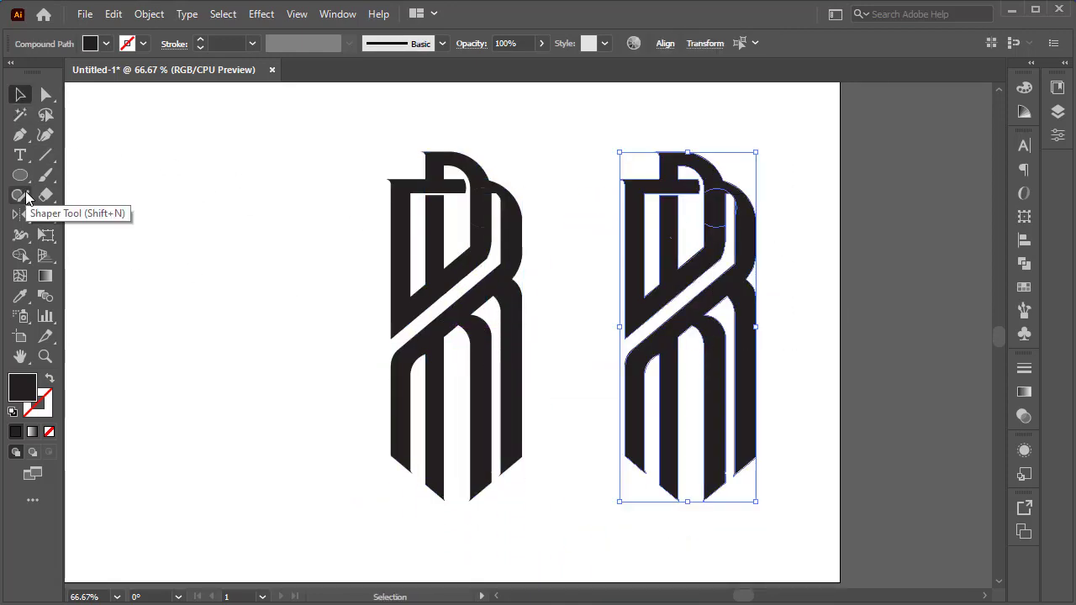
# Remove the circle's bulge from the copy's second letter inner edge with Shape Builder.
pyautogui.moveTo(26, 195); pyautogui.dragTo(76, 237)
pyautogui.scroll(5, 737, 188)
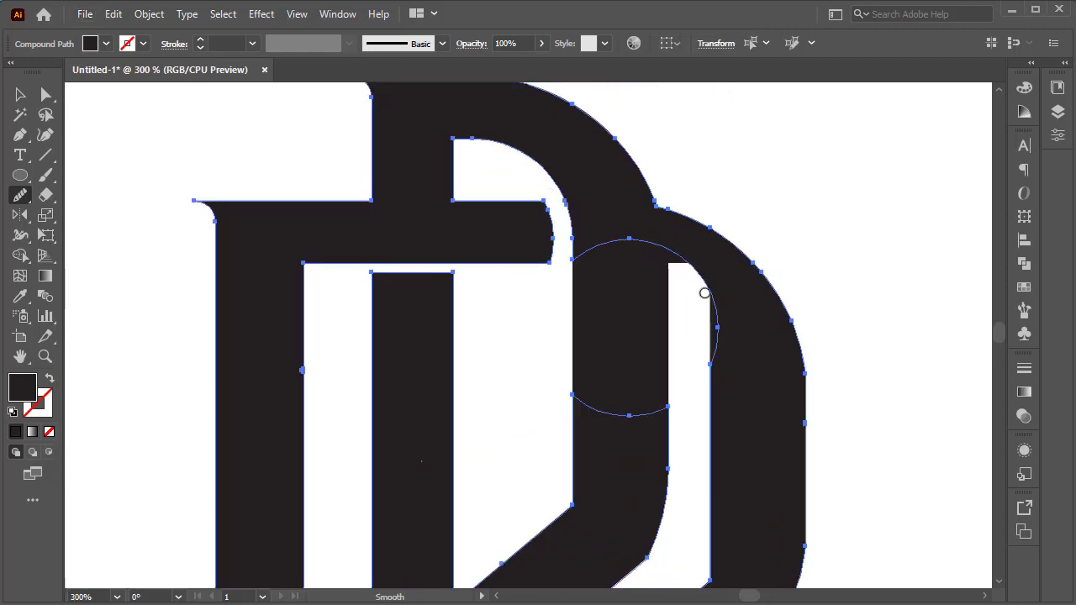
pyautogui.click(17, 95)
pyautogui.click(807, 312)
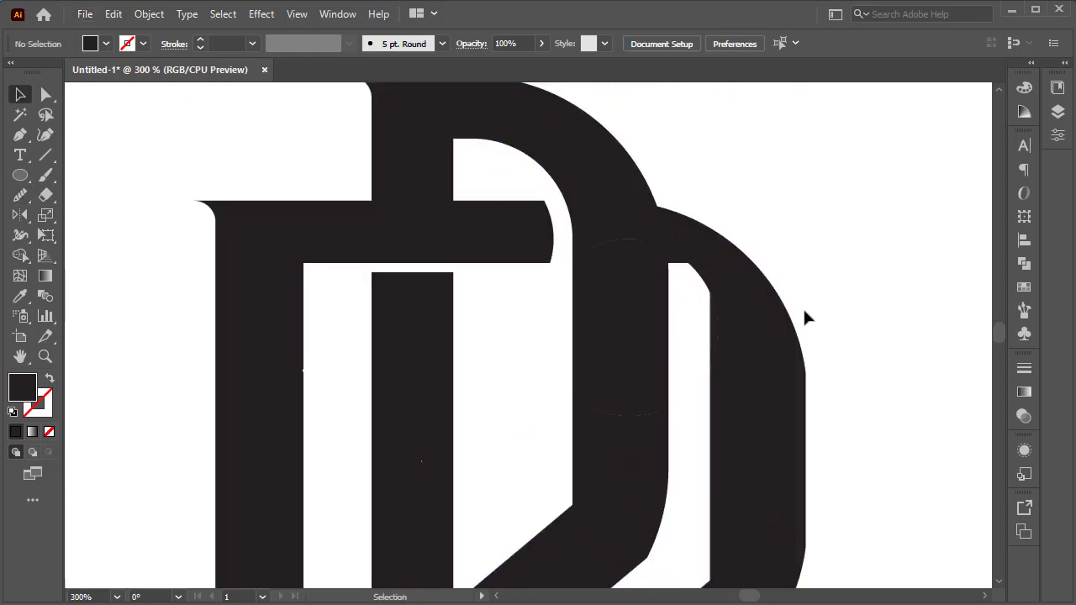
pyautogui.click(663, 240)
pyautogui.click(20, 256)
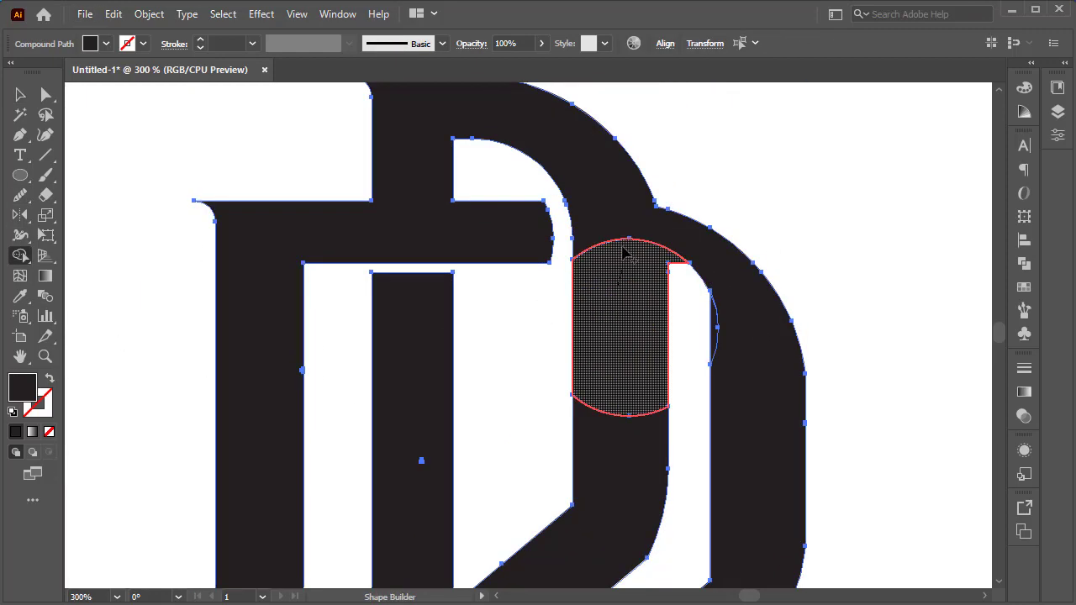
pyautogui.moveTo(714, 337); pyautogui.dragTo(714, 340)
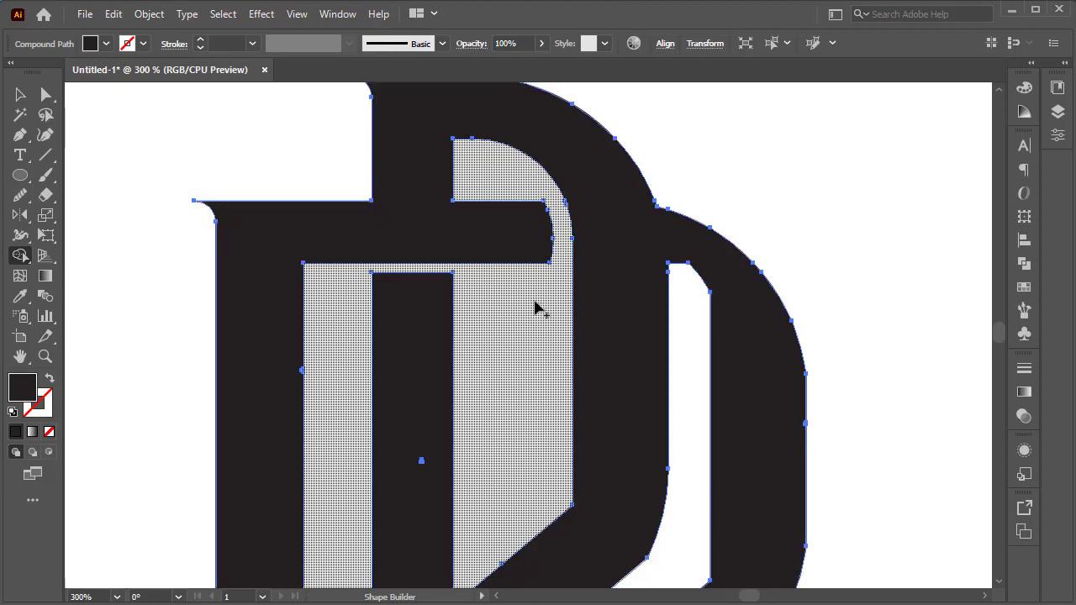
# Smooth the sharp inner corner at the top of the copy's second letter counter.
pyautogui.click(20, 95)
pyautogui.moveTo(767, 217); pyautogui.dragTo(120, 364)
pyautogui.moveTo(705, 295); pyautogui.dragTo(715, 286)
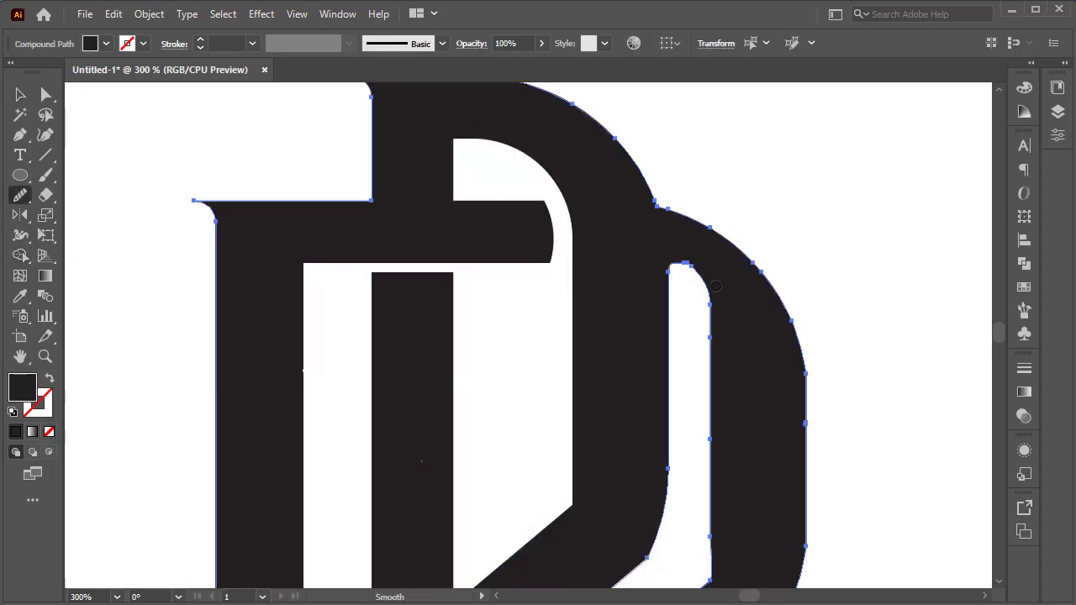
pyautogui.press('v')
pyautogui.click(157, 103)
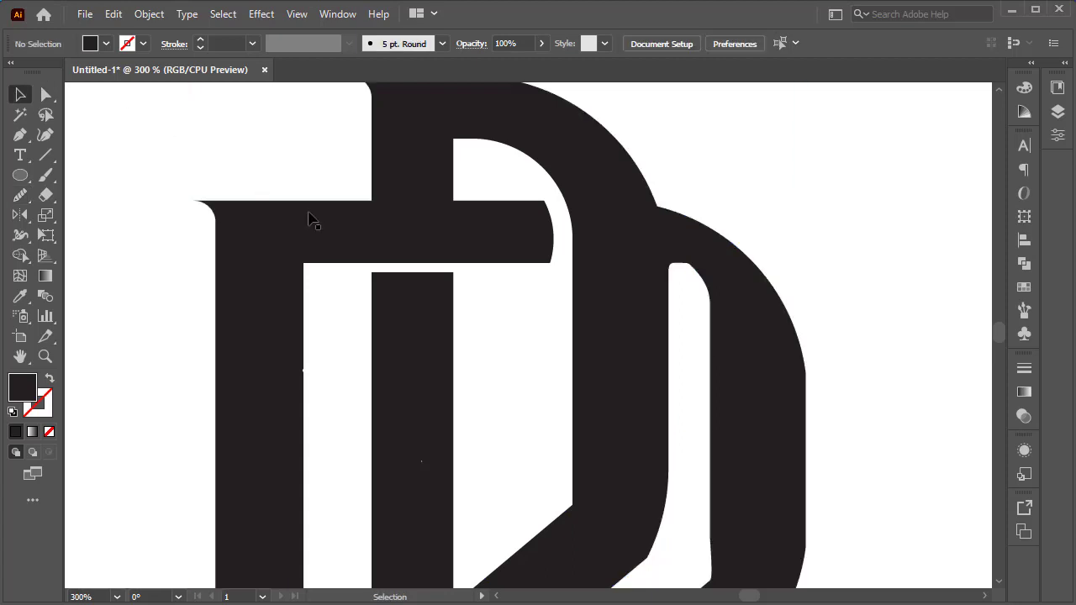
pyautogui.scroll(-4, 571, 311)
pyautogui.scroll(-3, 643, 343)
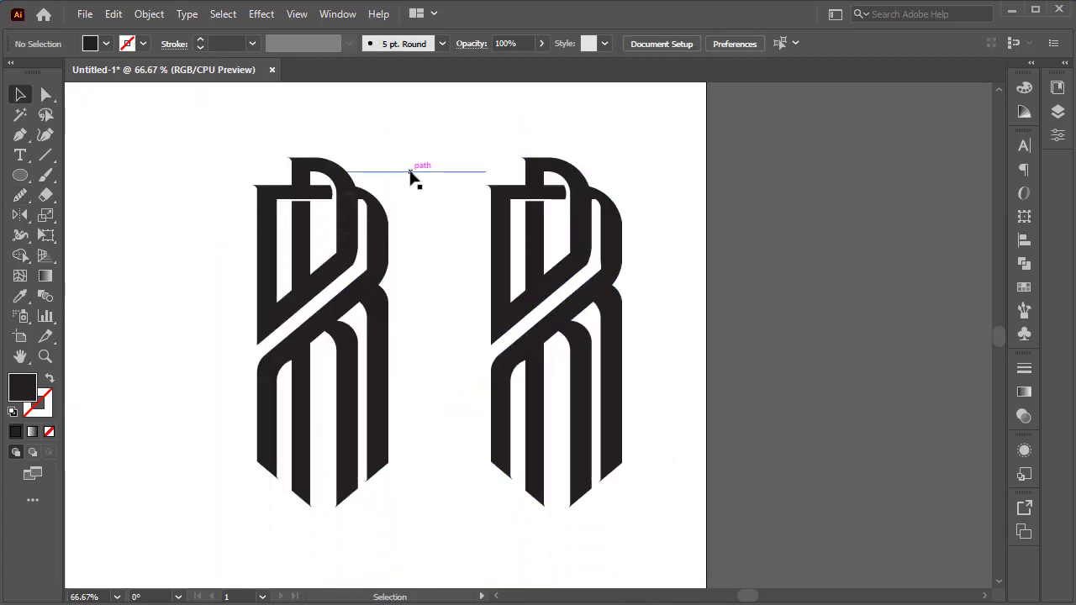